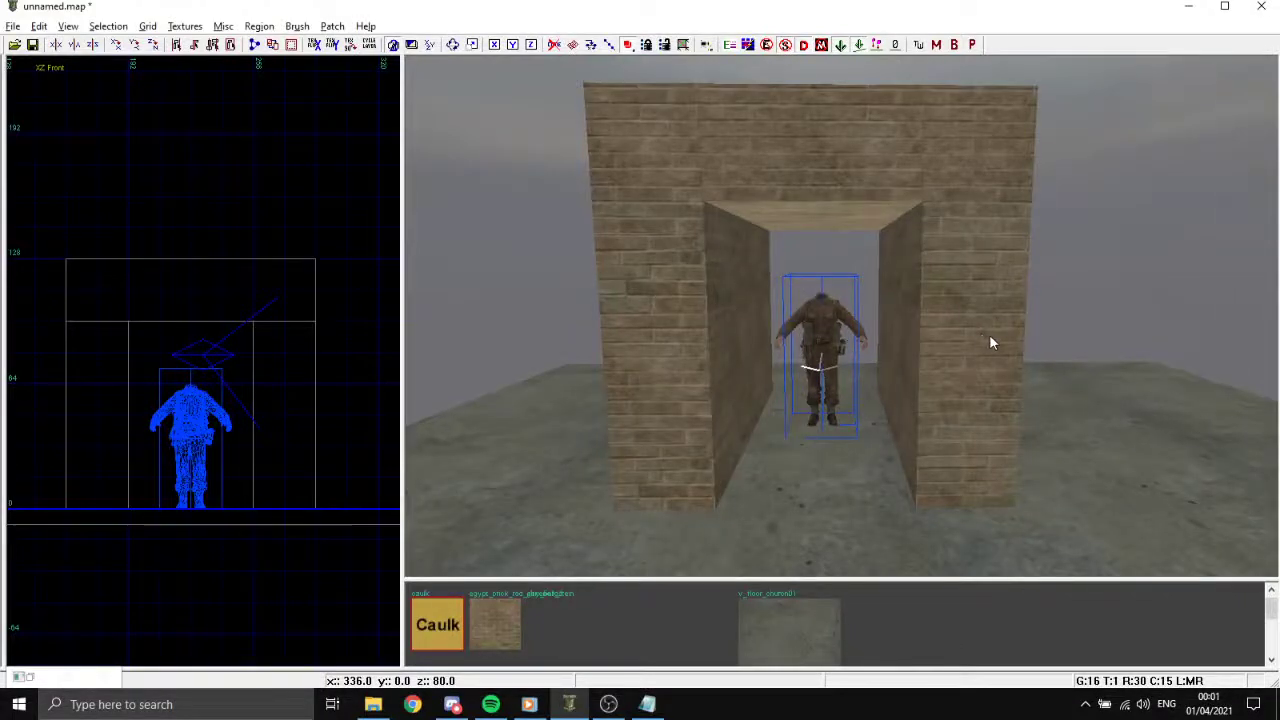
Select the brick lintel and both brick pillars of the doorway.
{"action": "left_click", "coordinate": [865, 219], "text": "shift"}
{"action": "left_click", "coordinate": [894, 323], "text": "shift"}
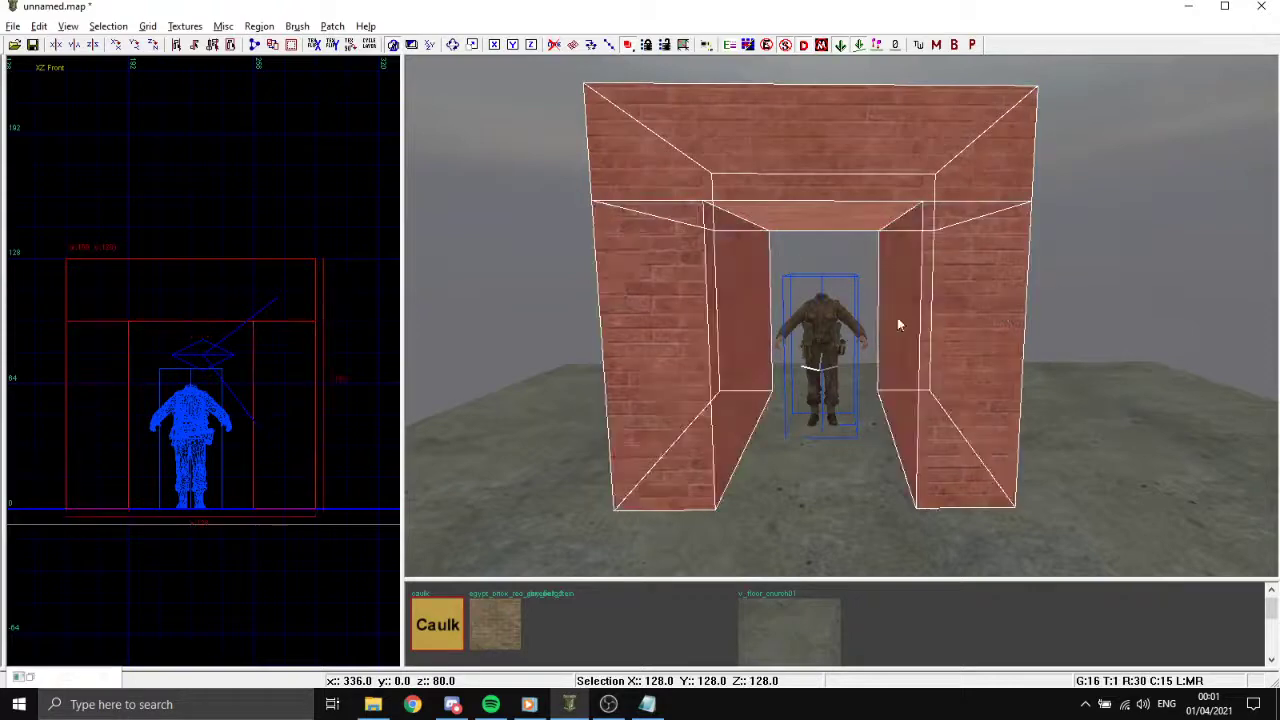
{"action": "key", "text": "Escape"}
{"action": "left_click", "coordinate": [673, 232], "text": "shift"}
{"action": "left_click", "coordinate": [673, 240], "text": "shift"}
{"action": "left_click", "coordinate": [948, 290], "text": "shift"}
{"action": "left_click", "coordinate": [674, 152], "text": "shift"}
{"action": "left_click", "coordinate": [650, 300], "text": "shift"}
{"action": "left_click", "coordinate": [953, 273], "text": "shift"}
{"action": "left_click", "coordinate": [680, 217], "text": "shift"}
{"action": "left_click", "coordinate": [740, 300], "text": "shift"}
{"action": "left_click", "coordinate": [893, 232], "text": "shift"}
Make egypt_brick_red_generic1 the current texture, then deselect the brick pieces.
{"action": "left_click", "coordinate": [509, 633]}
{"action": "key", "text": "Escape"}
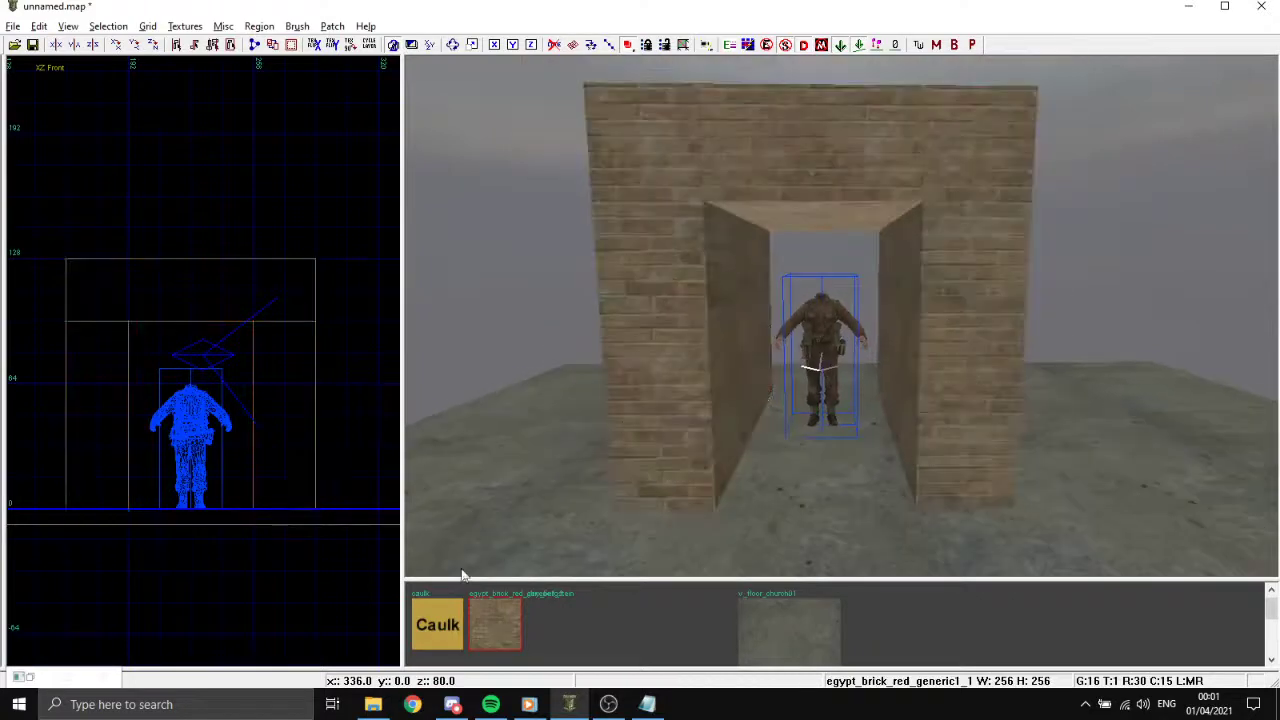
{"action": "scroll", "coordinate": [208, 447], "scroll_direction": "up", "scroll_amount": 3}
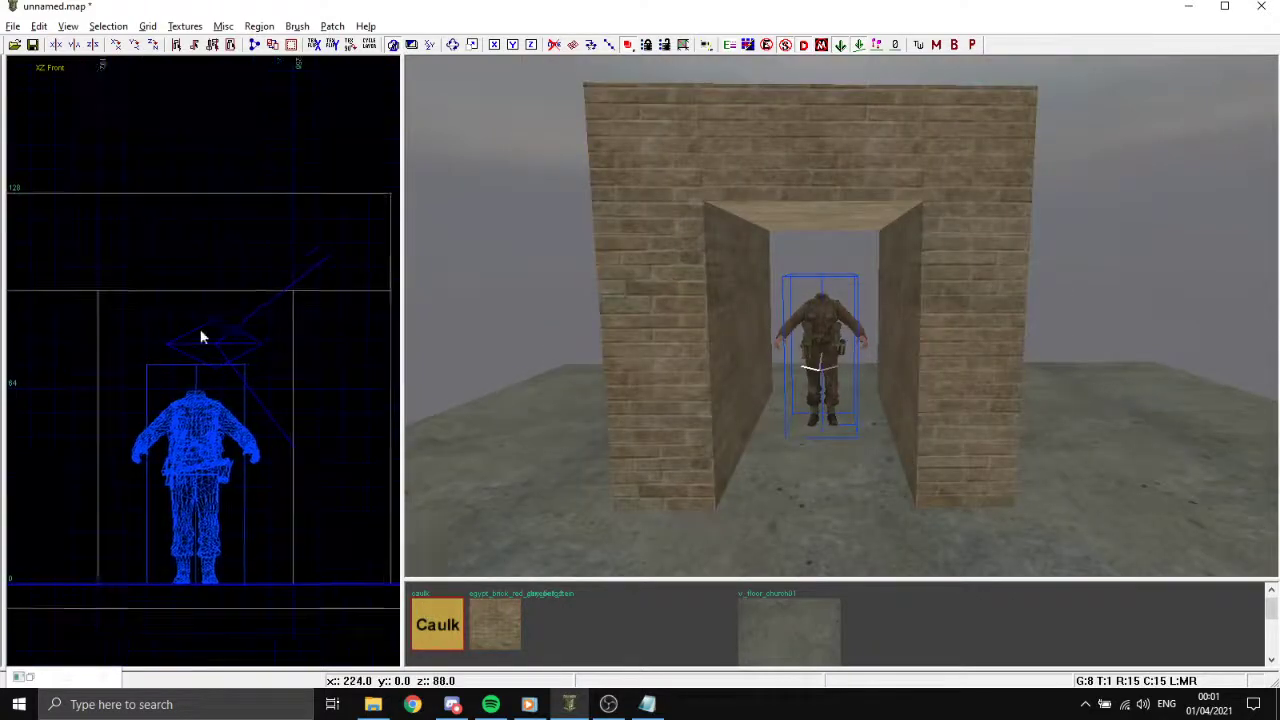
Draw a brush above the doorway and convert it into an End Cap patch.
{"action": "mouse_move", "coordinate": [113, 325]}
{"action": "left_mouse_down"}
{"action": "mouse_move", "coordinate": [256, 376]}
{"action": "mouse_move", "coordinate": [283, 362]}
{"action": "left_mouse_up"}
{"action": "scroll", "coordinate": [254, 415], "scroll_direction": "down", "scroll_amount": 4}
{"action": "scroll", "coordinate": [262, 405], "scroll_direction": "up", "scroll_amount": 5}
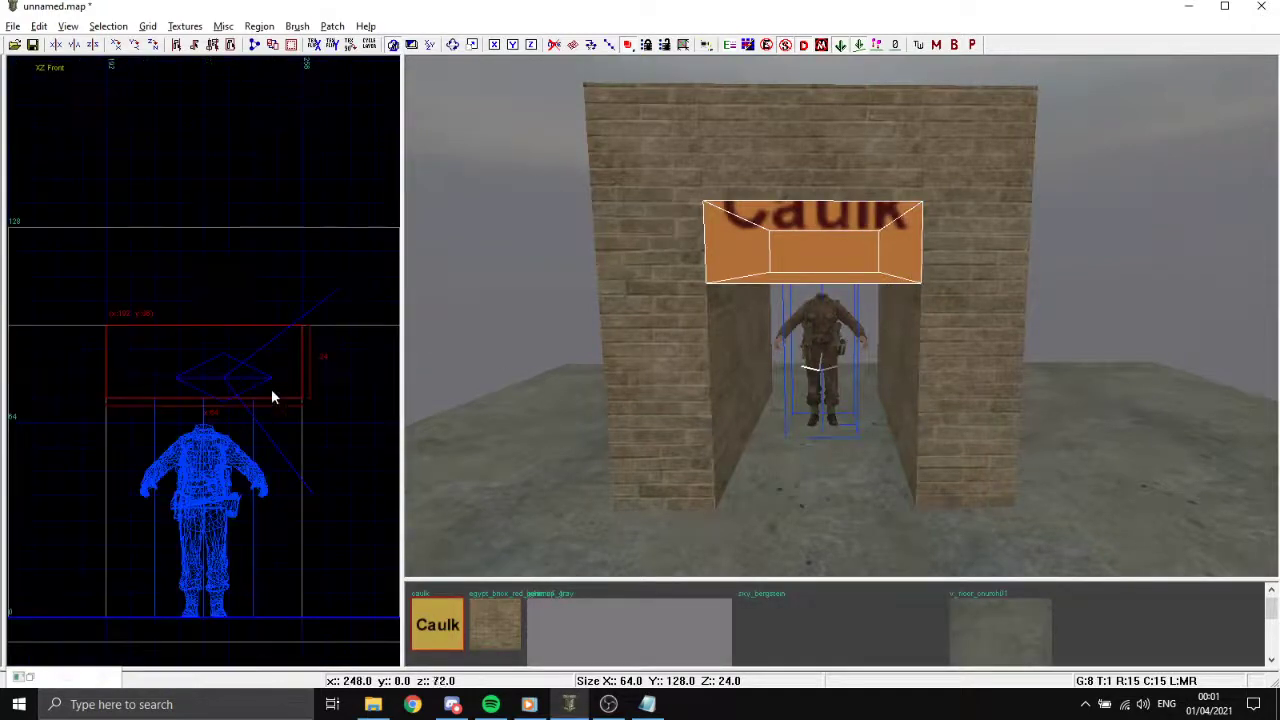
{"action": "left_click", "coordinate": [330, 27]}
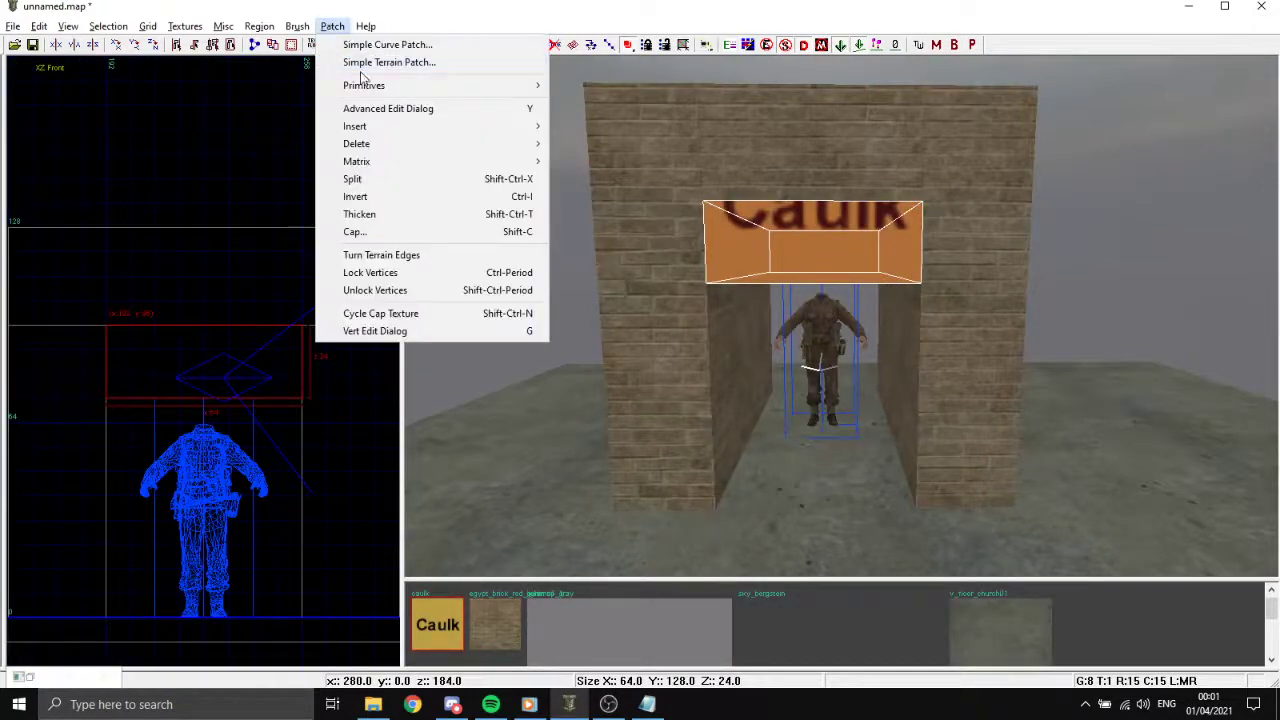
{"action": "mouse_move", "coordinate": [470, 87]}
{"action": "left_click", "coordinate": [589, 121]}
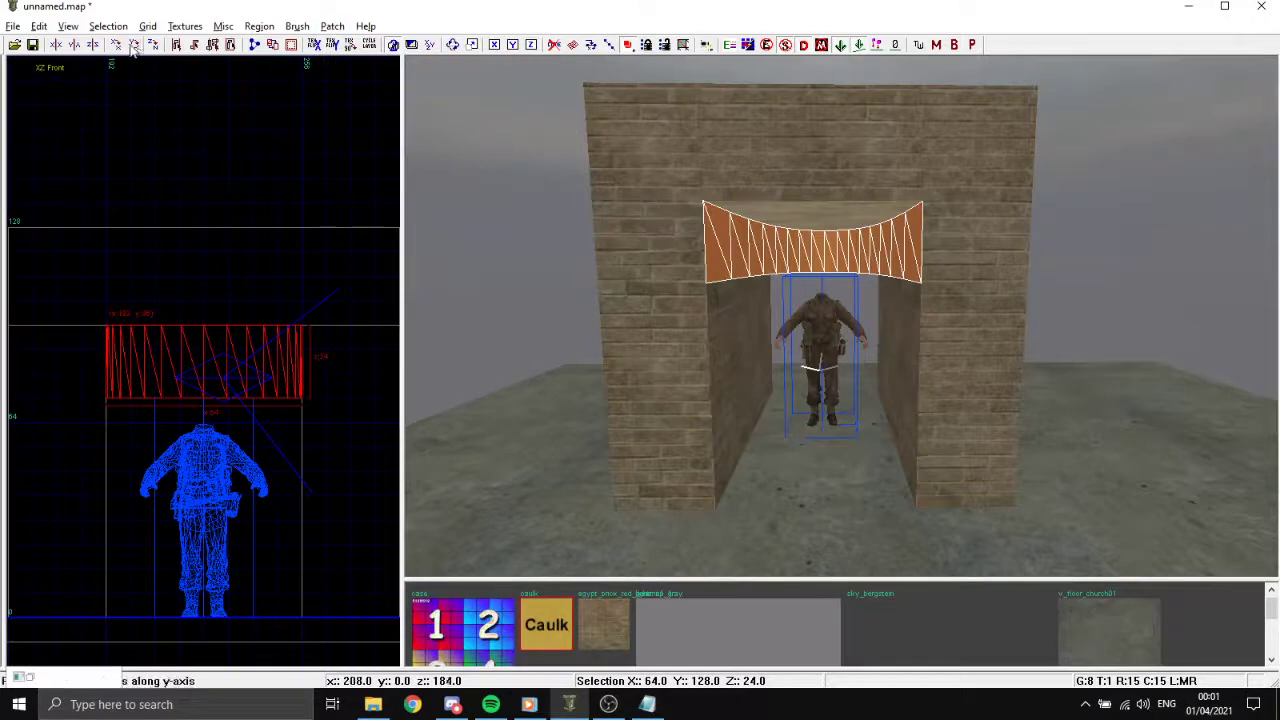
Rotate the end cap 90° on X so it stands upright as an arch.
{"action": "key", "text": "ctrl+Tab"}
{"action": "key", "text": "ctrl+Tab"}
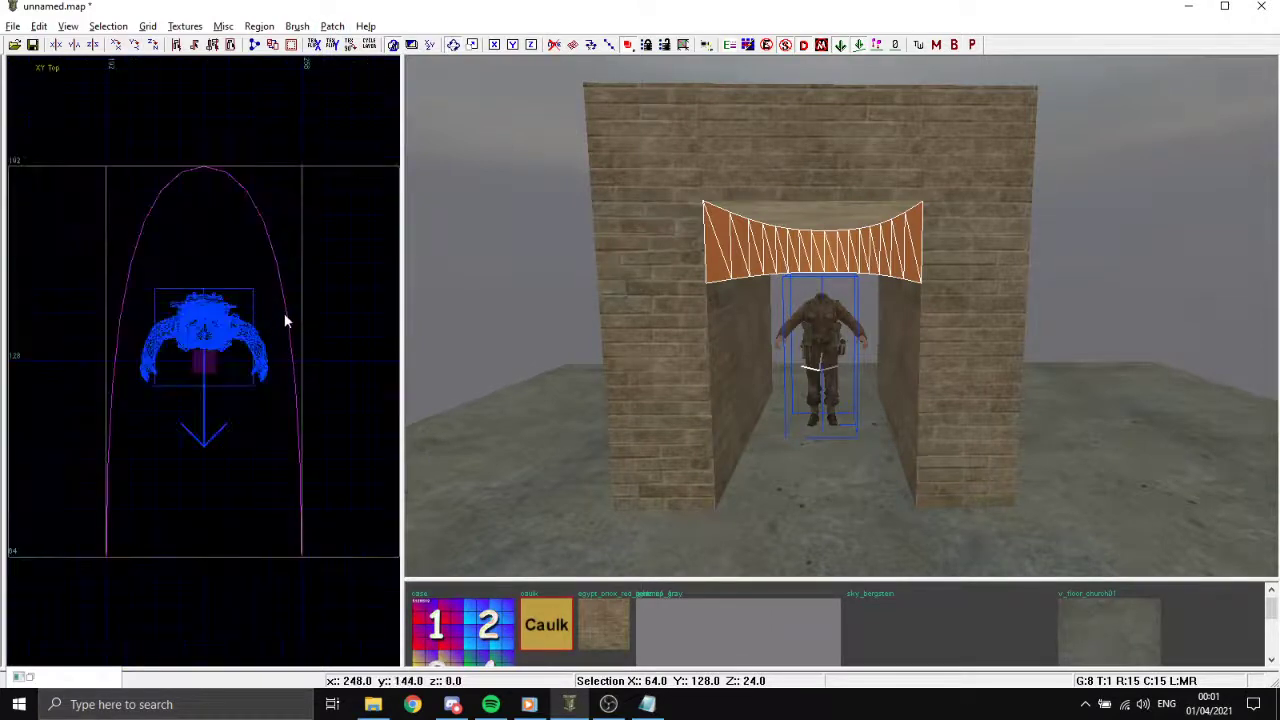
{"action": "scroll", "coordinate": [288, 290], "scroll_direction": "down", "scroll_amount": 1}
{"action": "key", "text": "ctrl+Tab"}
{"action": "key", "text": "ctrl+Tab"}
{"action": "mouse_move", "coordinate": [314, 366]}
{"action": "left_mouse_down"}
{"action": "mouse_move", "coordinate": [326, 388]}
{"action": "mouse_move", "coordinate": [330, 367]}
{"action": "left_mouse_up"}
{"action": "key", "text": "ctrl+Tab"}
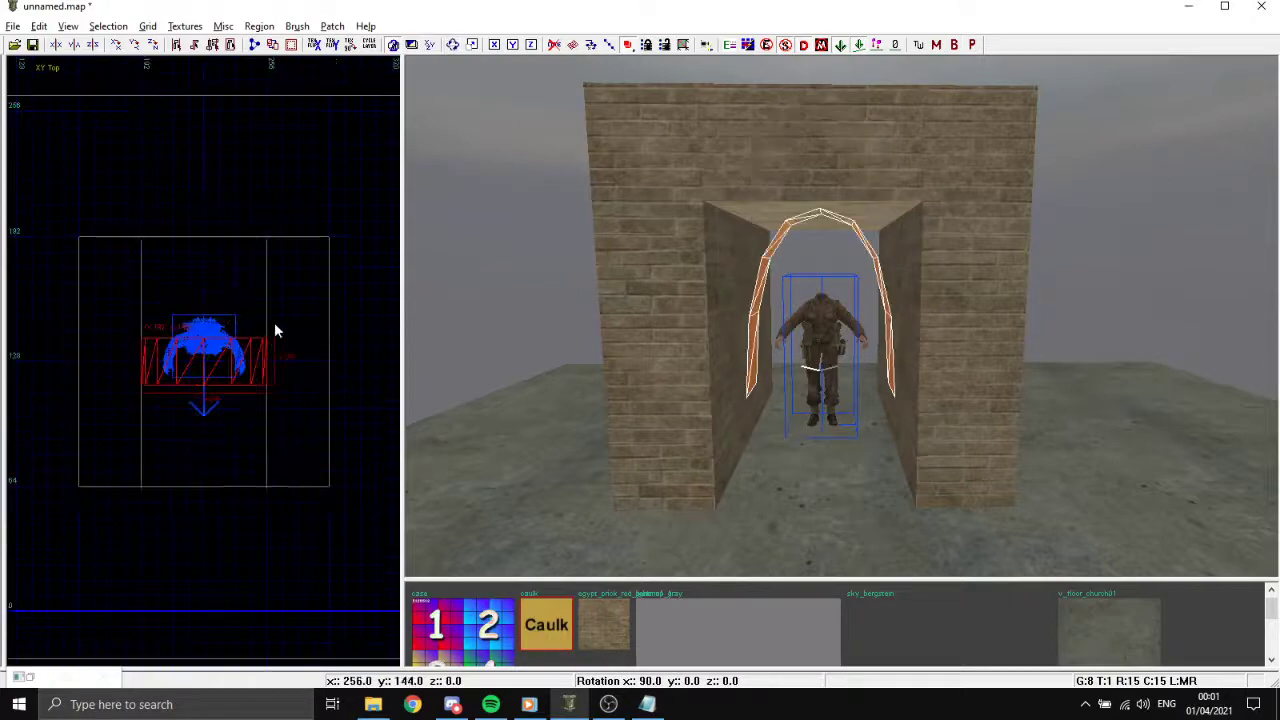
Refine the grid and move the arch 48 units into the doorway opening.
{"action": "key", "text": "ctrl+Tab"}
{"action": "key", "text": "3"}
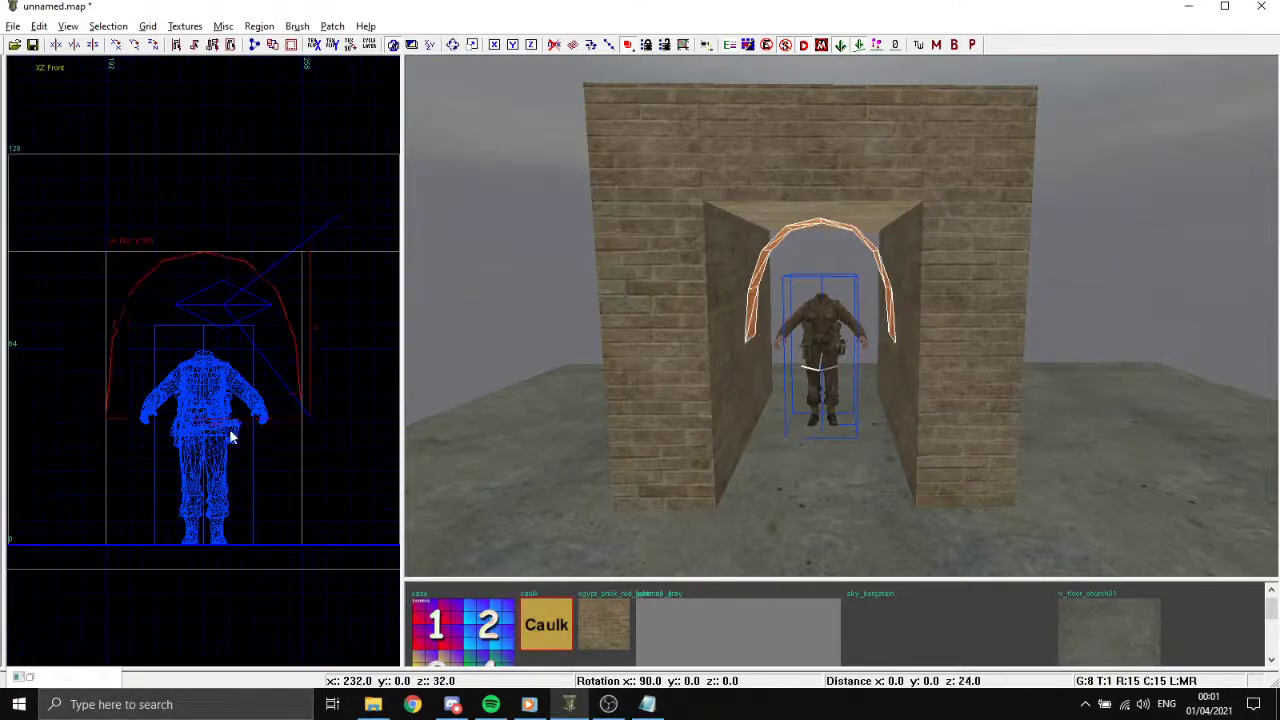
{"action": "scroll", "coordinate": [688, 340], "scroll_direction": "up", "scroll_amount": 2}
{"action": "key", "text": "ctrl+Tab"}
{"action": "scroll", "coordinate": [237, 365], "scroll_direction": "down", "scroll_amount": 1}
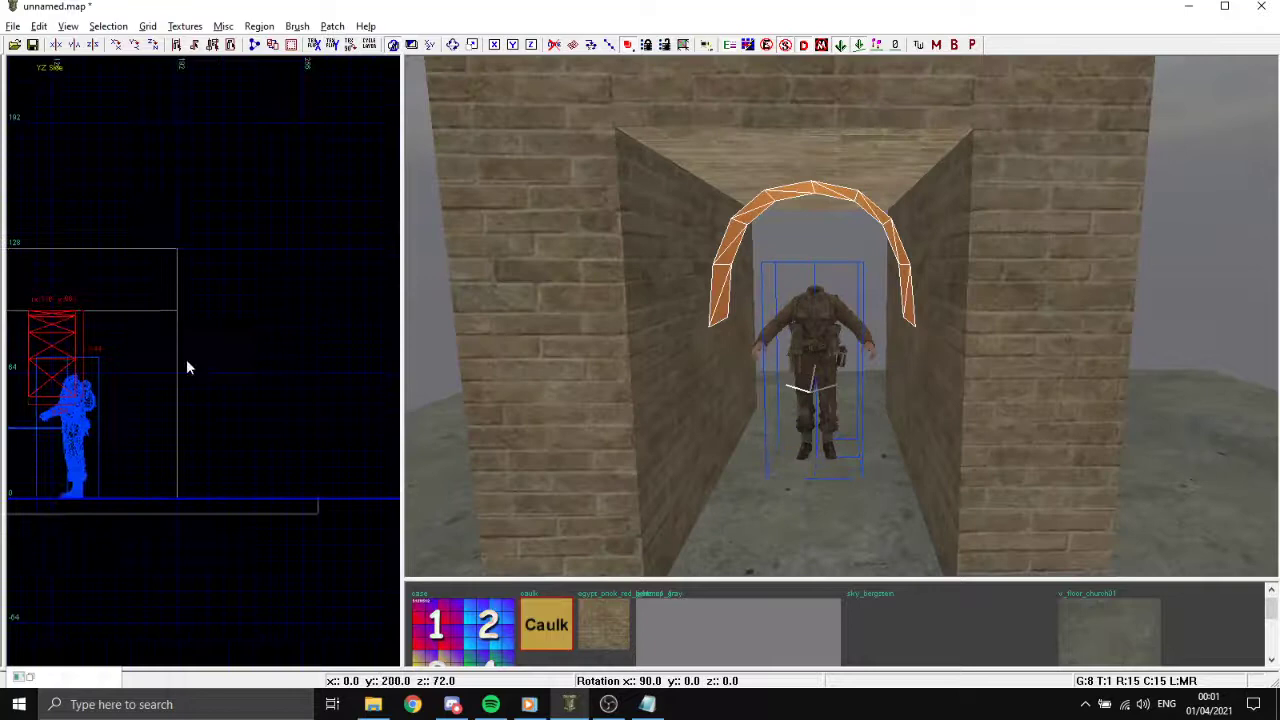
{"action": "left_click_drag", "start_coordinate": [186, 362], "coordinate": [119, 365]}
{"action": "key", "text": "3"}
{"action": "key", "text": "ctrl+Tab"}
{"action": "key", "text": "ctrl+Tab"}
{"action": "scroll", "coordinate": [203, 374], "scroll_direction": "up", "scroll_amount": 1}
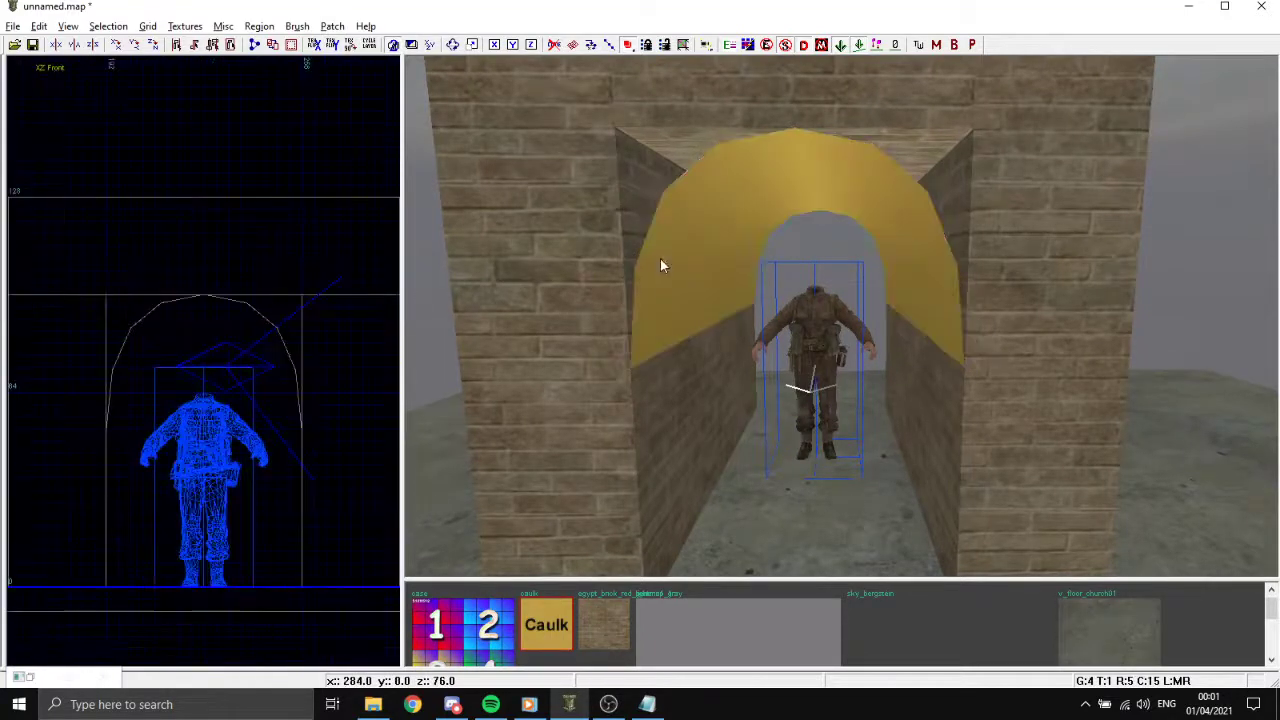
Select the arch patch and fly the 3D camera around it.
{"action": "right_click", "coordinate": [663, 266]}
{"action": "right_click", "coordinate": [703, 363]}
{"action": "left_click", "coordinate": [674, 311], "text": "shift"}
{"action": "left_click", "coordinate": [628, 443], "text": "shift"}
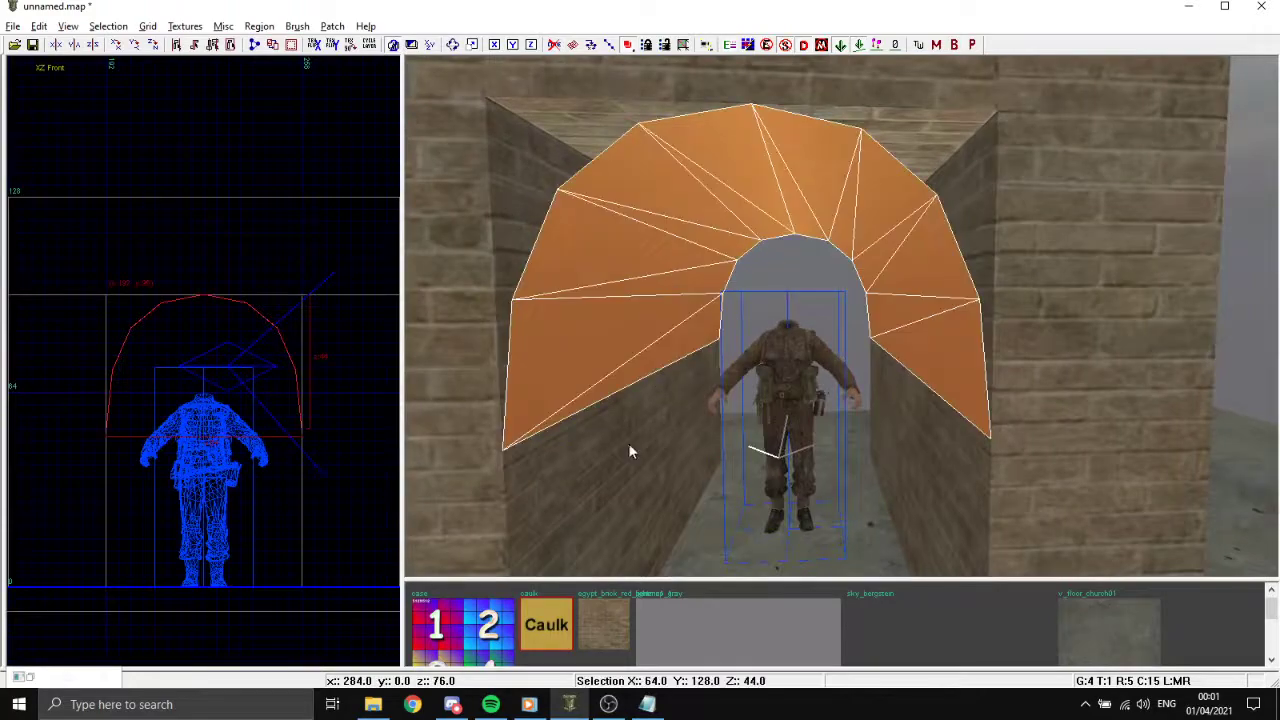
{"action": "left_click", "coordinate": [622, 309], "text": "shift"}
{"action": "left_click", "coordinate": [622, 309], "text": "shift"}
{"action": "right_click", "coordinate": [914, 167]}
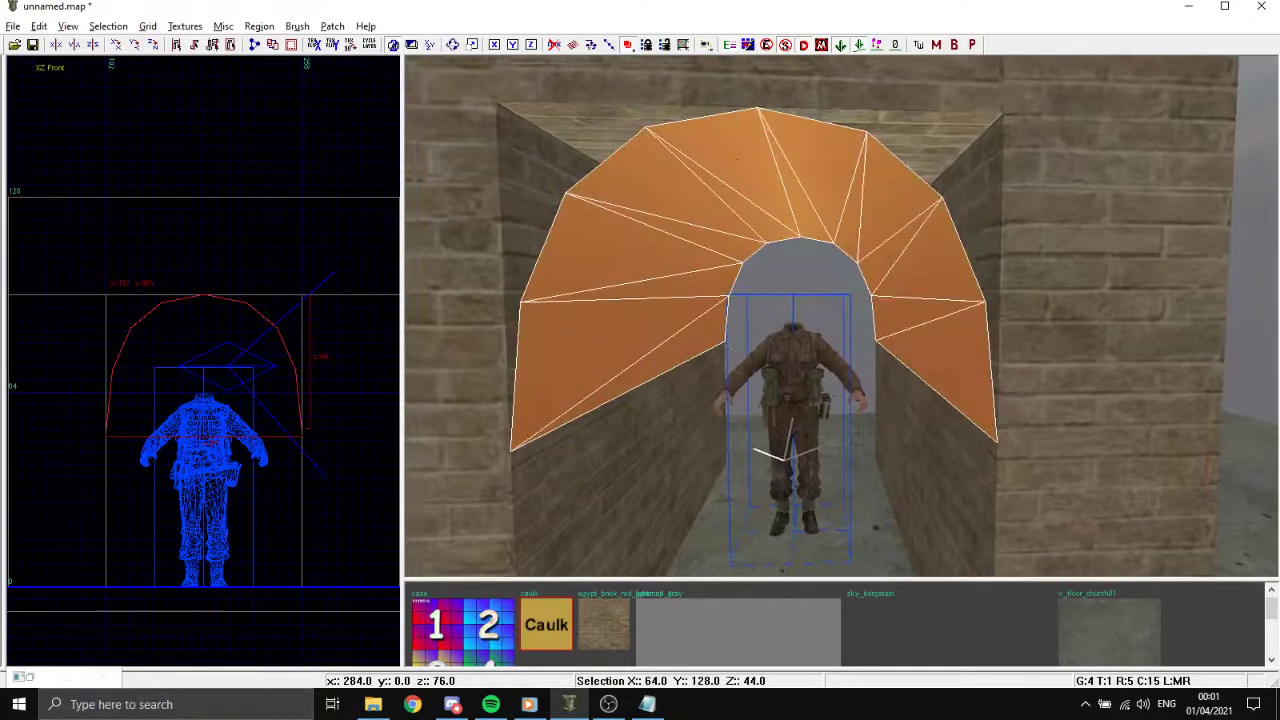
{"action": "key", "text": "Down"}
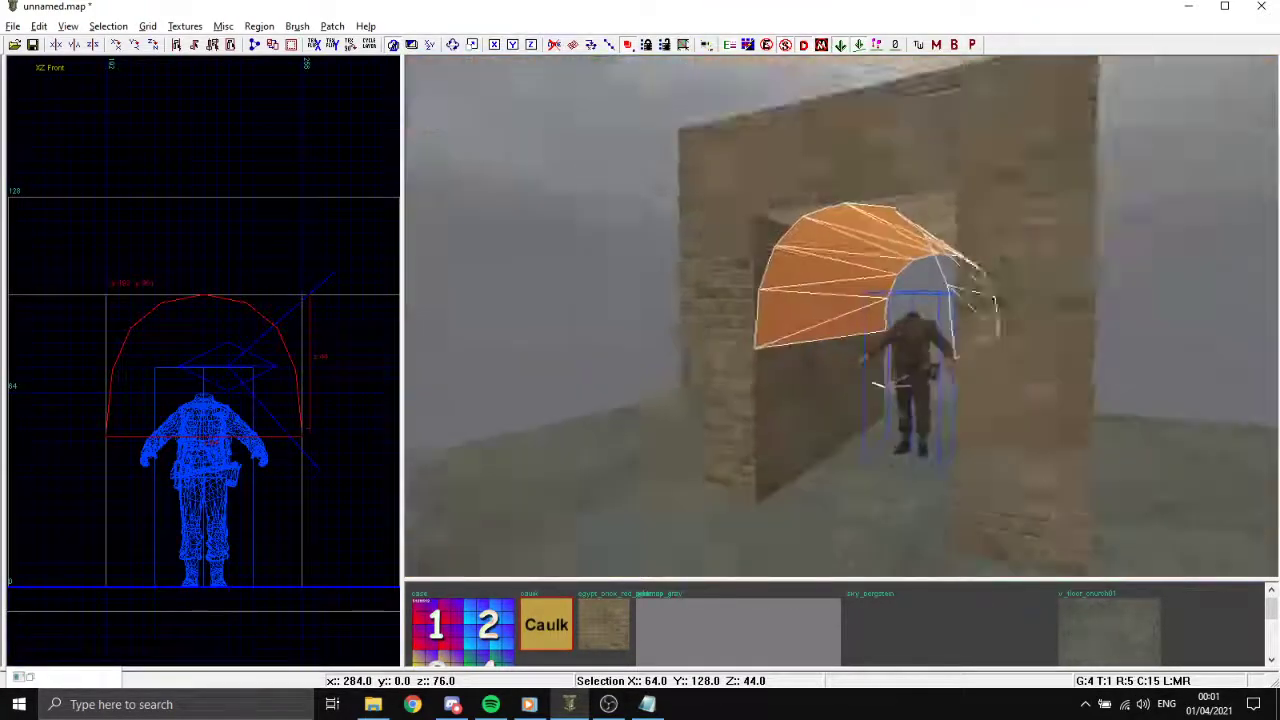
{"action": "key", "text": "Up"}
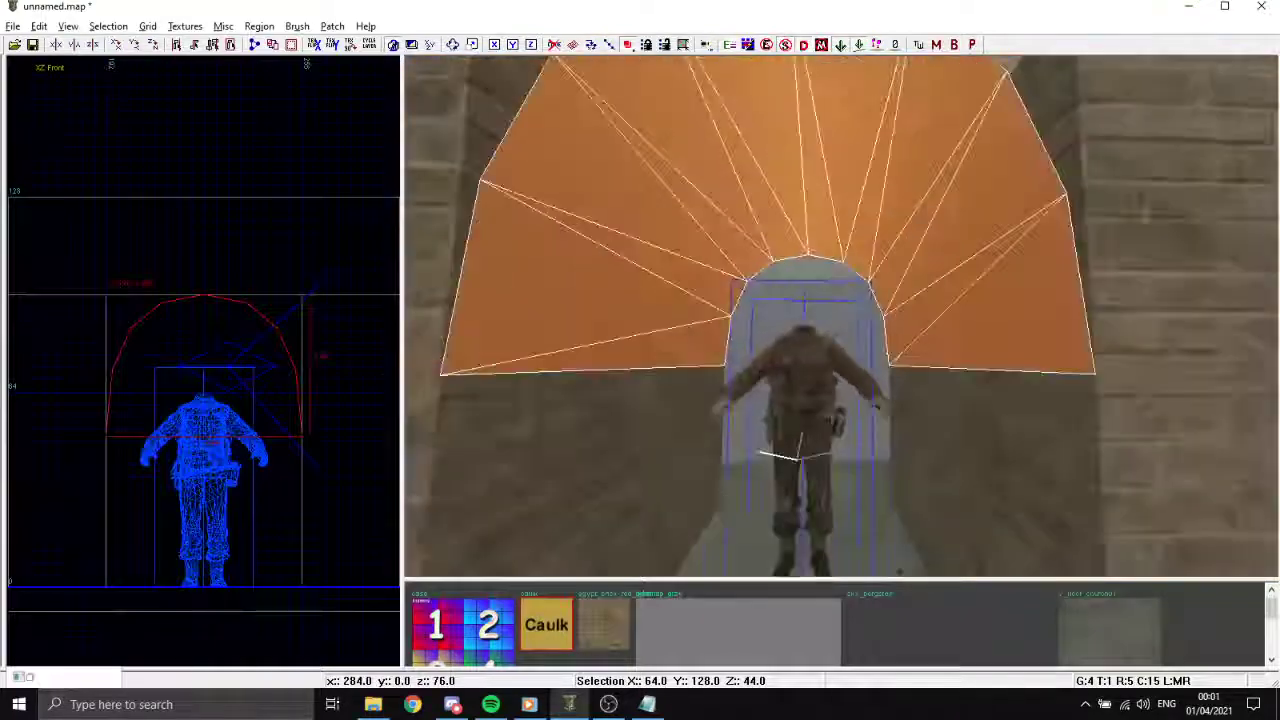
{"action": "key", "text": "Down"}
{"action": "key", "text": "Down"}
Cap the arch with Inverted Endcap patches to square off the doorway.
{"action": "key", "text": "shift+c"}
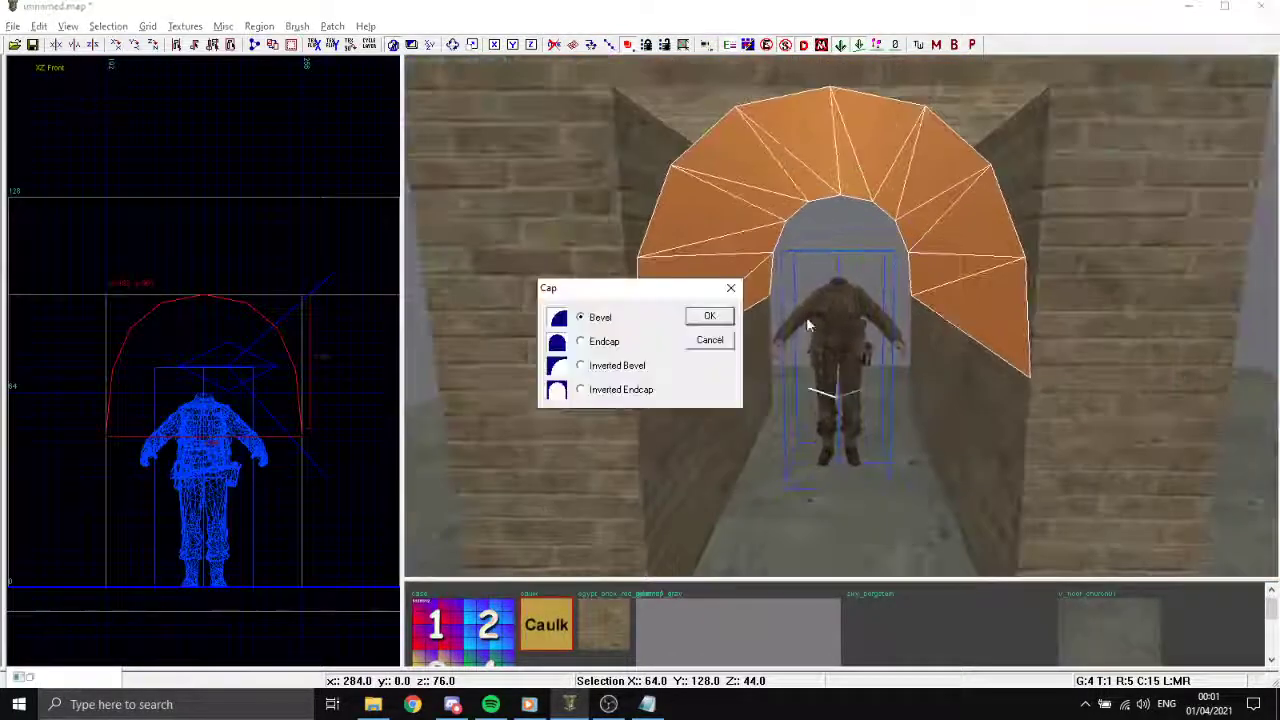
{"action": "left_click_drag", "start_coordinate": [626, 286], "coordinate": [593, 283]}
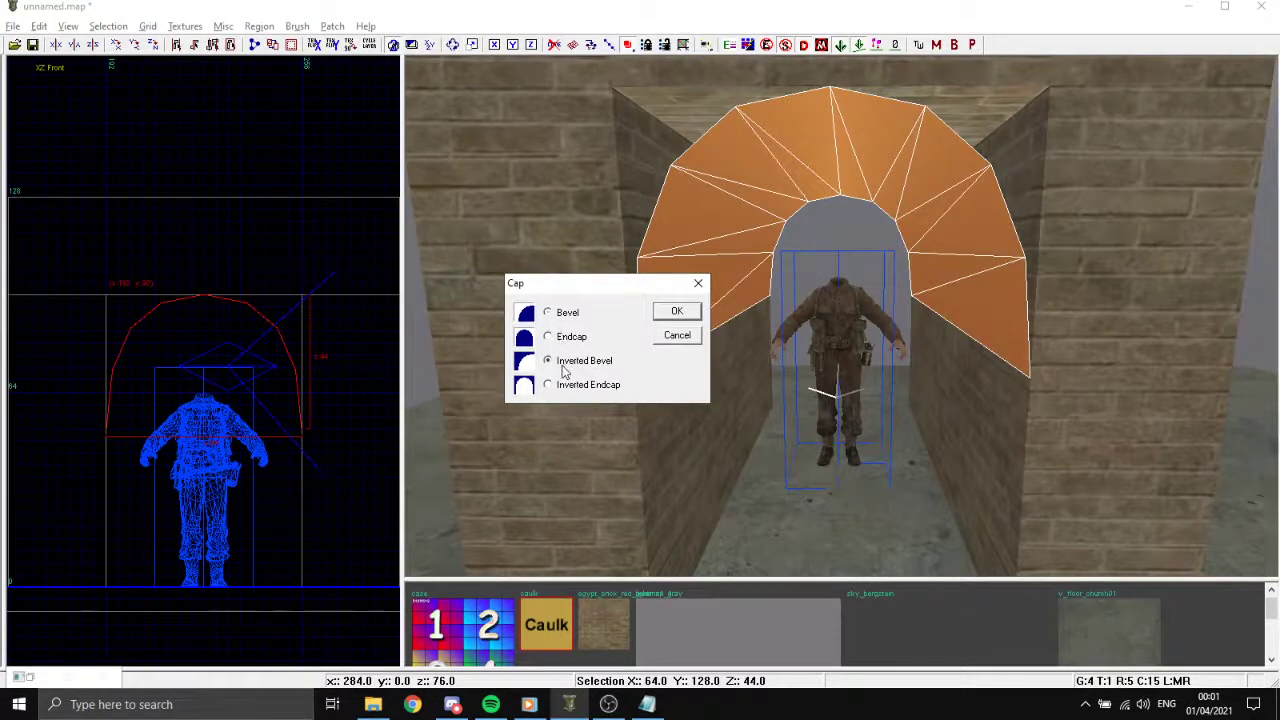
{"action": "left_click_drag", "start_coordinate": [579, 288], "coordinate": [577, 276]}
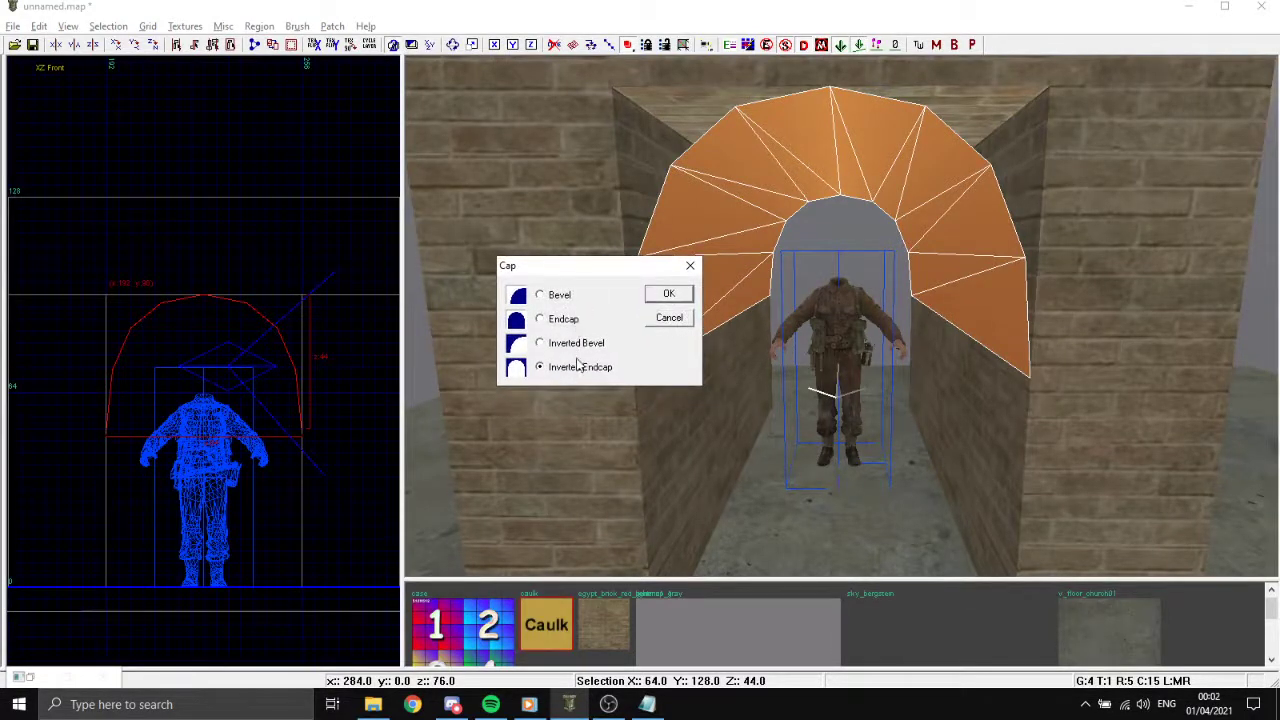
{"action": "left_click", "coordinate": [666, 295]}
{"action": "right_click", "coordinate": [710, 284]}
{"action": "key", "text": "Up"}
{"action": "key", "text": "Up"}
{"action": "key", "text": "Up"}
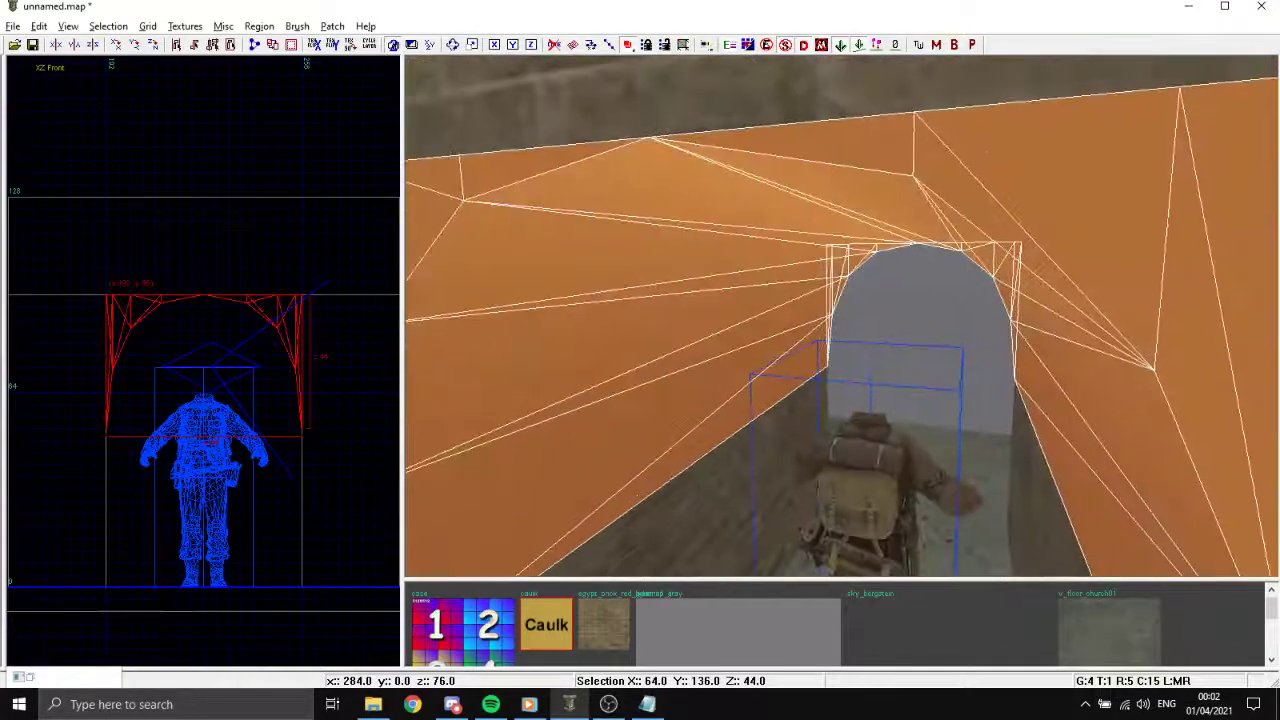
Fly the camera along the tunnel to inspect the capped arch.
{"action": "key", "text": "Down"}
{"action": "key", "text": "Down"}
{"action": "key", "text": "Down"}
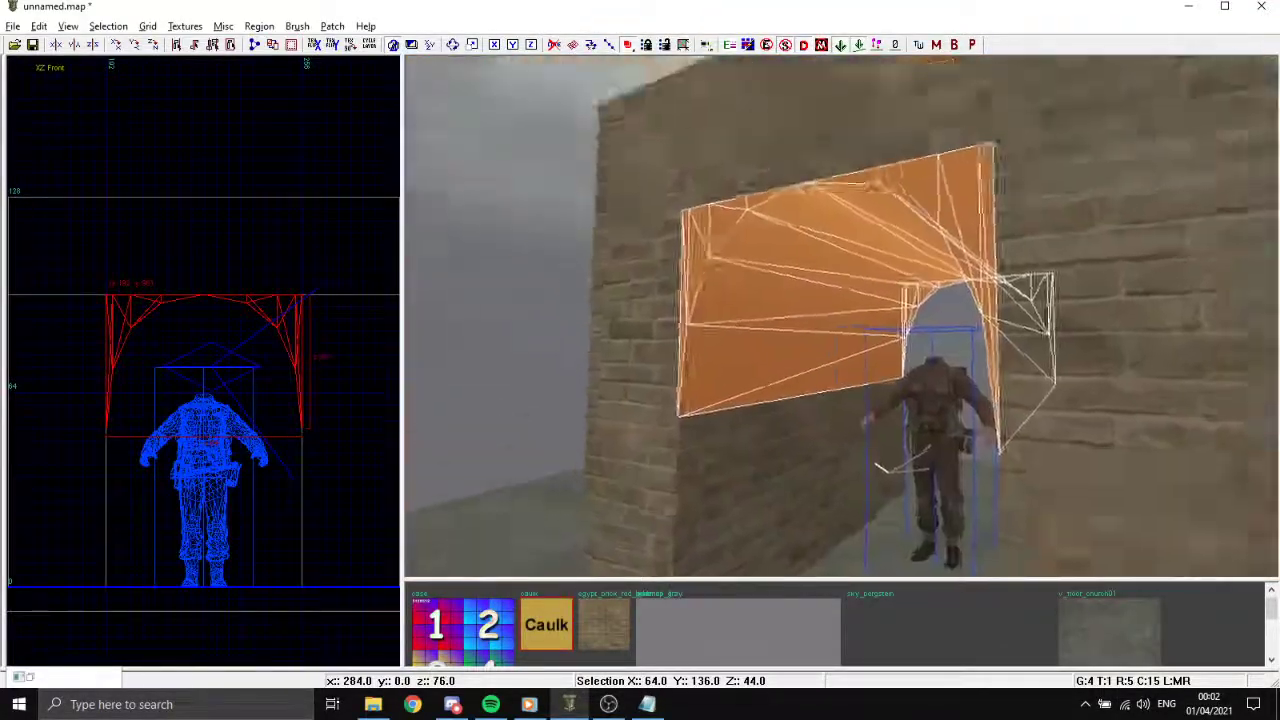
{"action": "key", "text": "Up"}
{"action": "key", "text": "Up"}
{"action": "key", "text": "Up"}
{"action": "key", "text": "Up"}
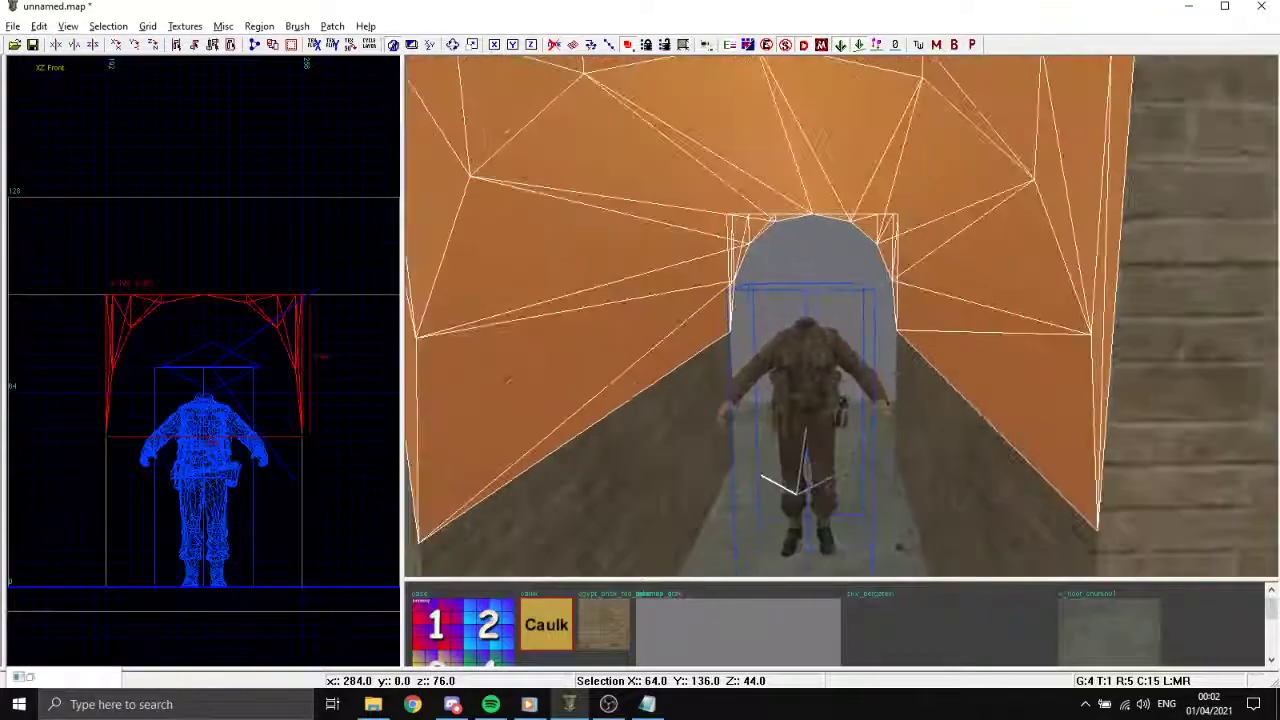
{"action": "key", "text": "Up"}
{"action": "key", "text": "Down"}
{"action": "key", "text": "Down"}
{"action": "key", "text": "Up"}
{"action": "key", "text": "Down"}
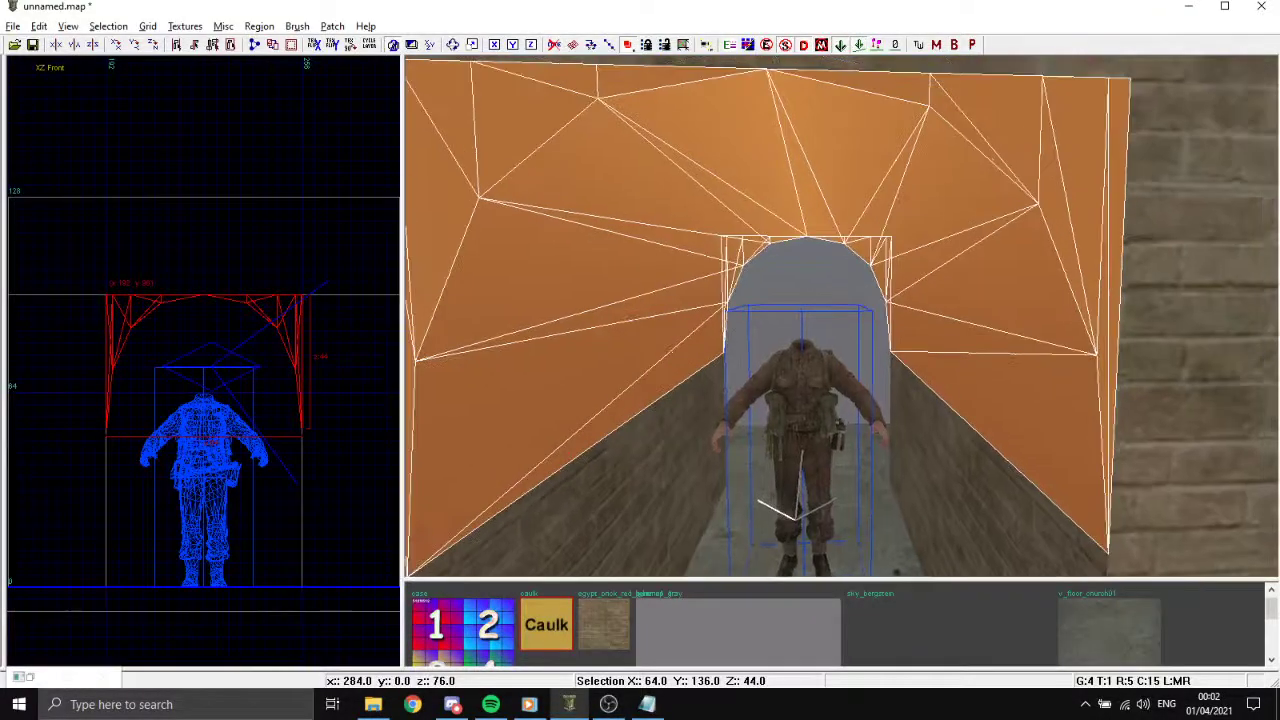
{"action": "key", "text": "Down"}
{"action": "key", "text": "Down"}
{"action": "right_click", "coordinate": [717, 276]}
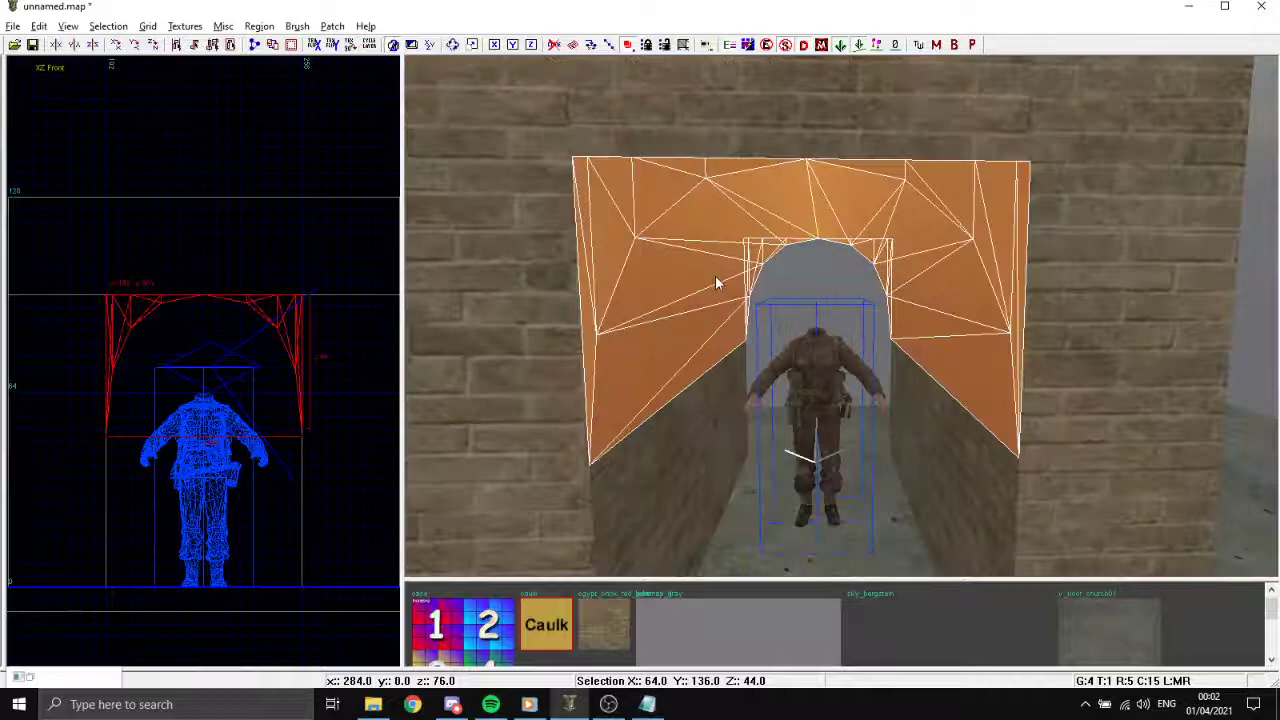
{"action": "right_click", "coordinate": [715, 276]}
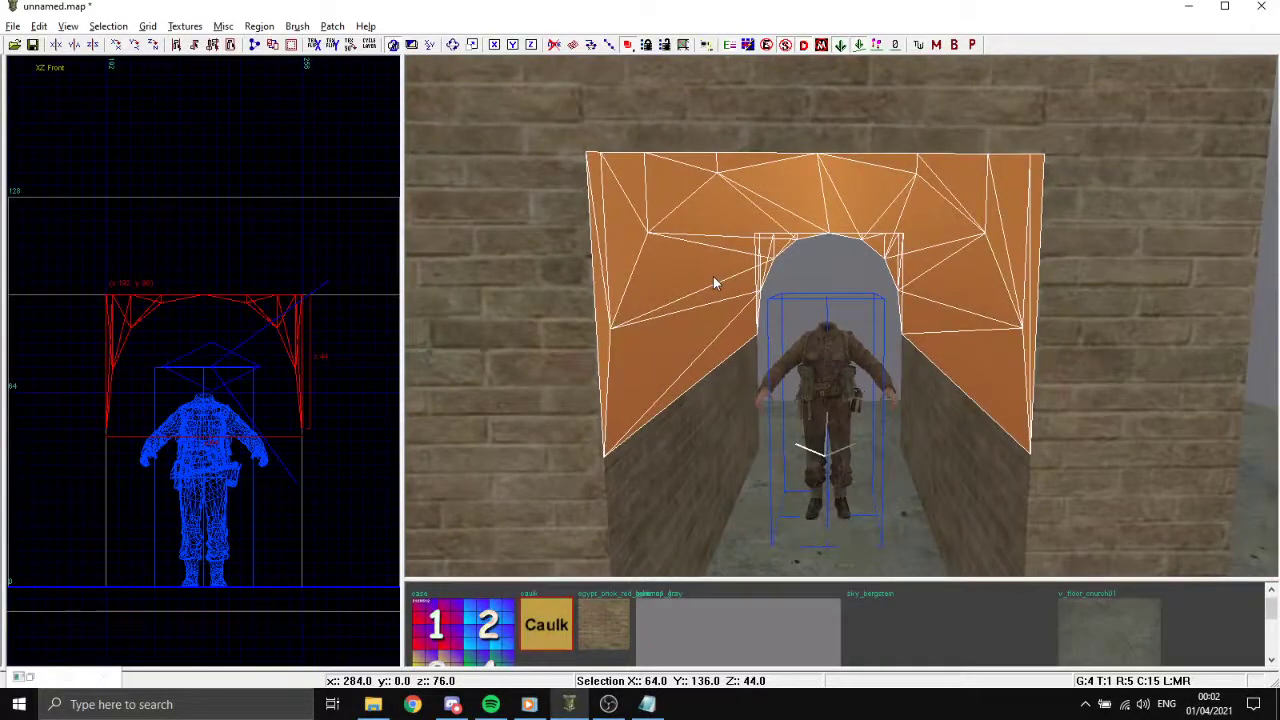
Toggle the arch subdivision until it renders smoothly rounded.
{"action": "key", "text": "ctrl+z"}
{"action": "key", "text": "ctrl+y"}
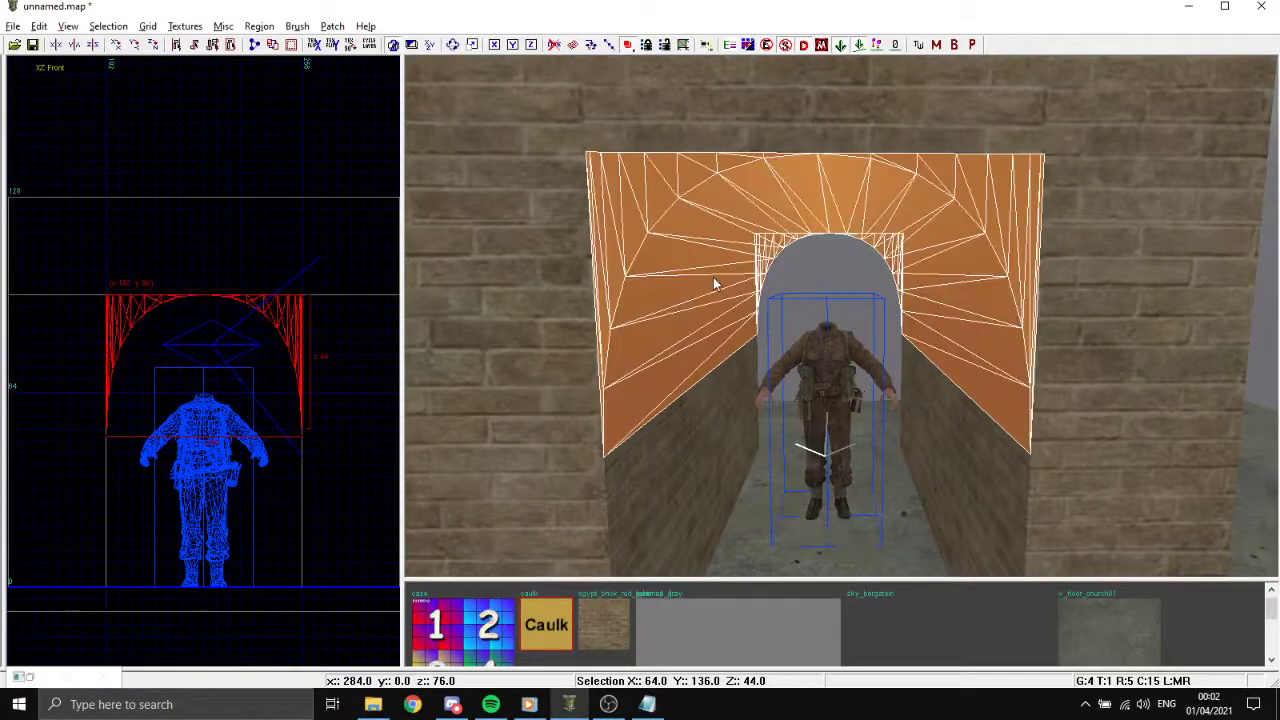
{"action": "key", "text": "ctrl+z"}
{"action": "key", "text": "ctrl+y"}
{"action": "key", "text": "ctrl+z"}
{"action": "key", "text": "ctrl+y"}
{"action": "key", "text": "ctrl+z"}
{"action": "key", "text": "ctrl+y"}
{"action": "key", "text": "ctrl+y"}
{"action": "key", "text": "ctrl+z"}
{"action": "key", "text": "ctrl+y"}
Deselect the arch patch and swing the camera around the yellow arch doorway.
{"action": "right_click_drag", "start_coordinate": [729, 246], "coordinate": [736, 249]}
{"action": "left_click", "coordinate": [735, 243], "text": "shift"}
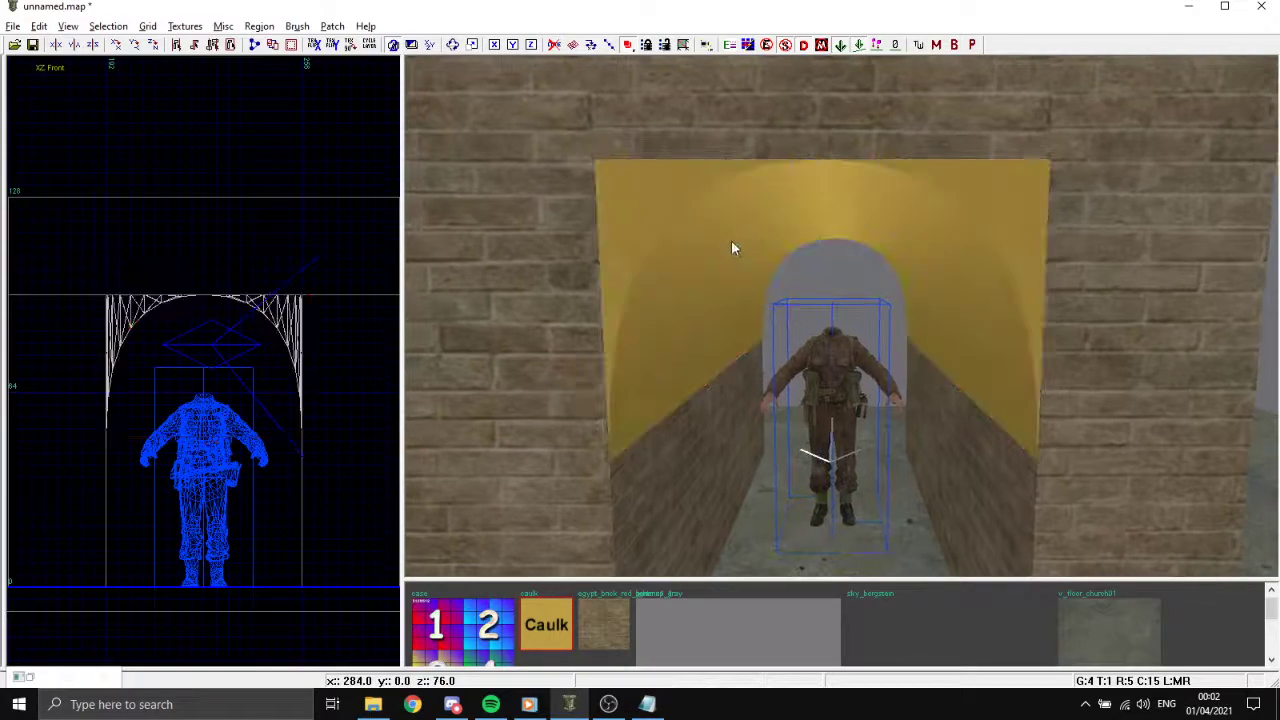
{"action": "left_click", "coordinate": [731, 240], "text": "shift"}
{"action": "left_click", "coordinate": [751, 234], "text": "shift"}
{"action": "scroll", "coordinate": [757, 243], "scroll_direction": "down", "scroll_amount": 3}
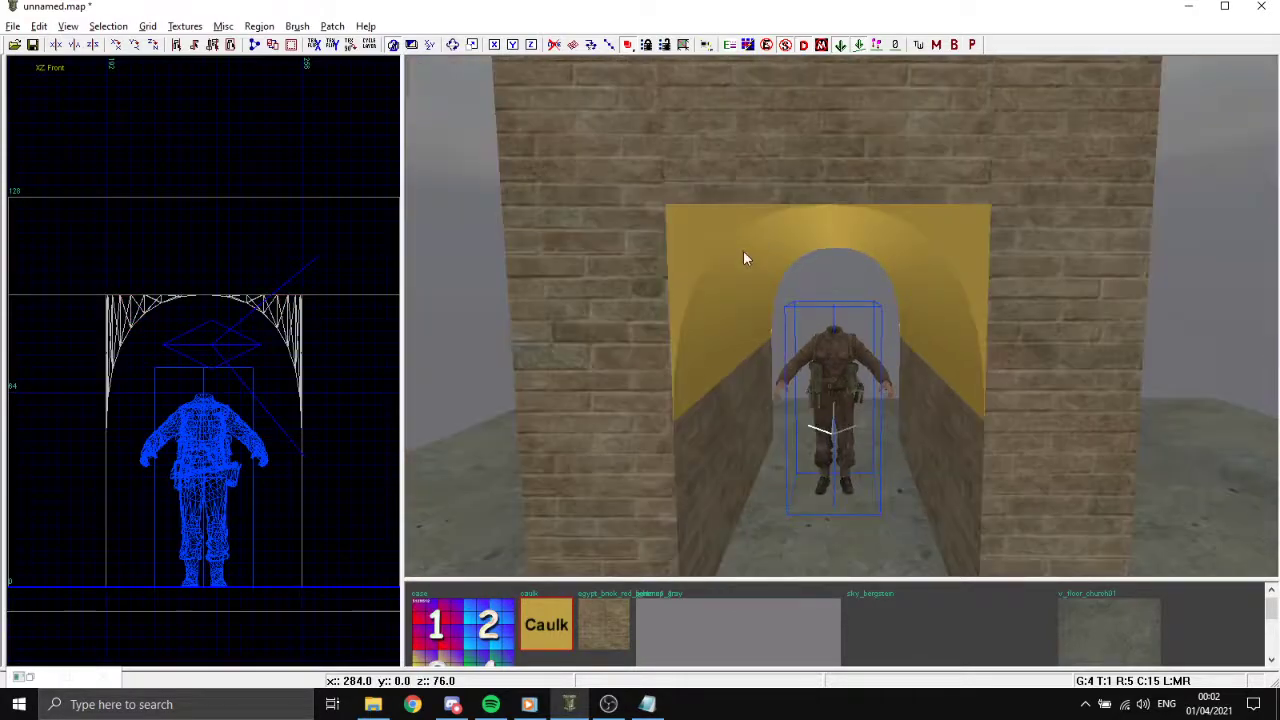
{"action": "right_click_drag", "start_coordinate": [743, 250], "coordinate": [743, 250]}
{"action": "right_click", "coordinate": [749, 259]}
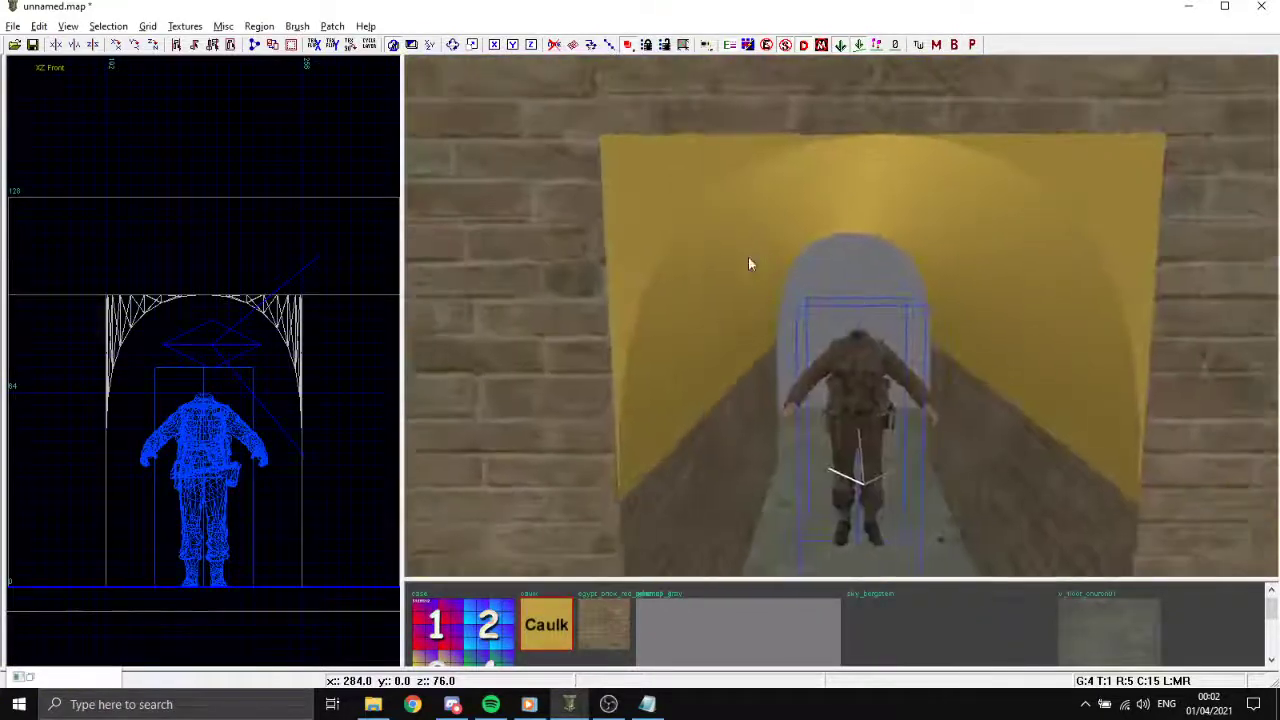
Make the red brick texture current, then fly the camera past the arch.
{"action": "left_click", "coordinate": [604, 625]}
{"action": "key", "text": "Escape"}
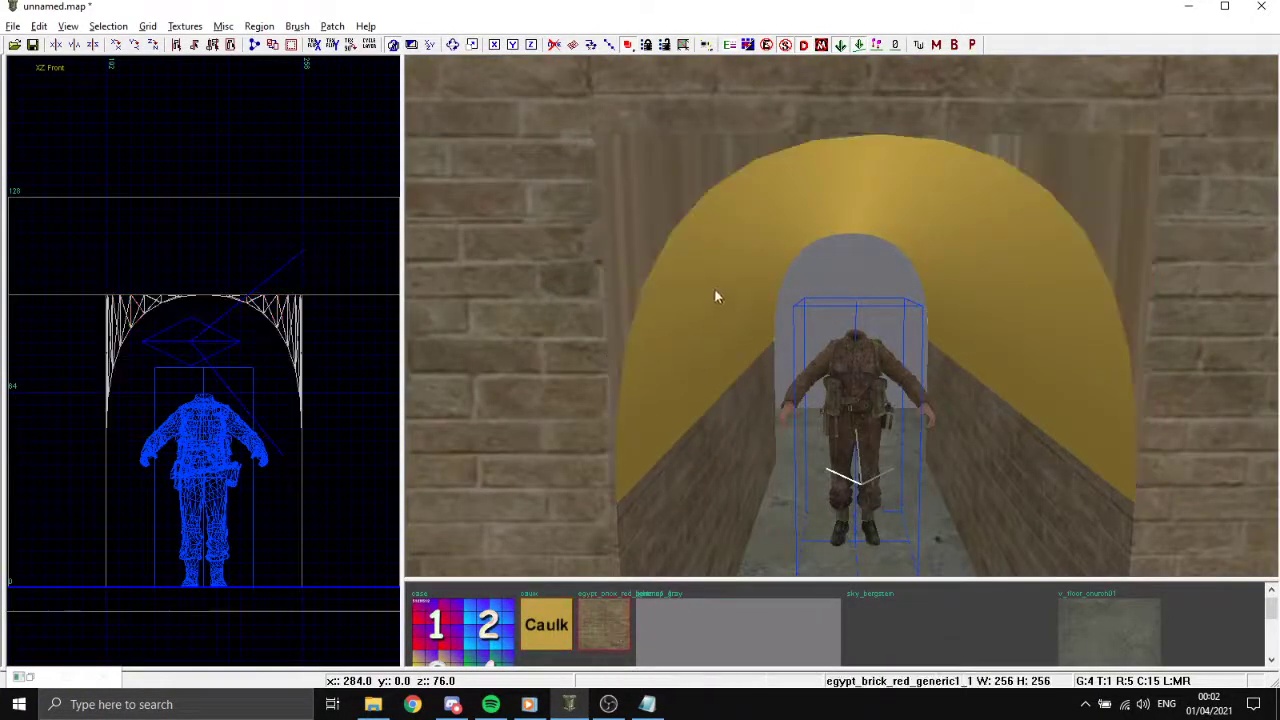
{"action": "right_click", "coordinate": [714, 288]}
{"action": "key", "text": "Up"}
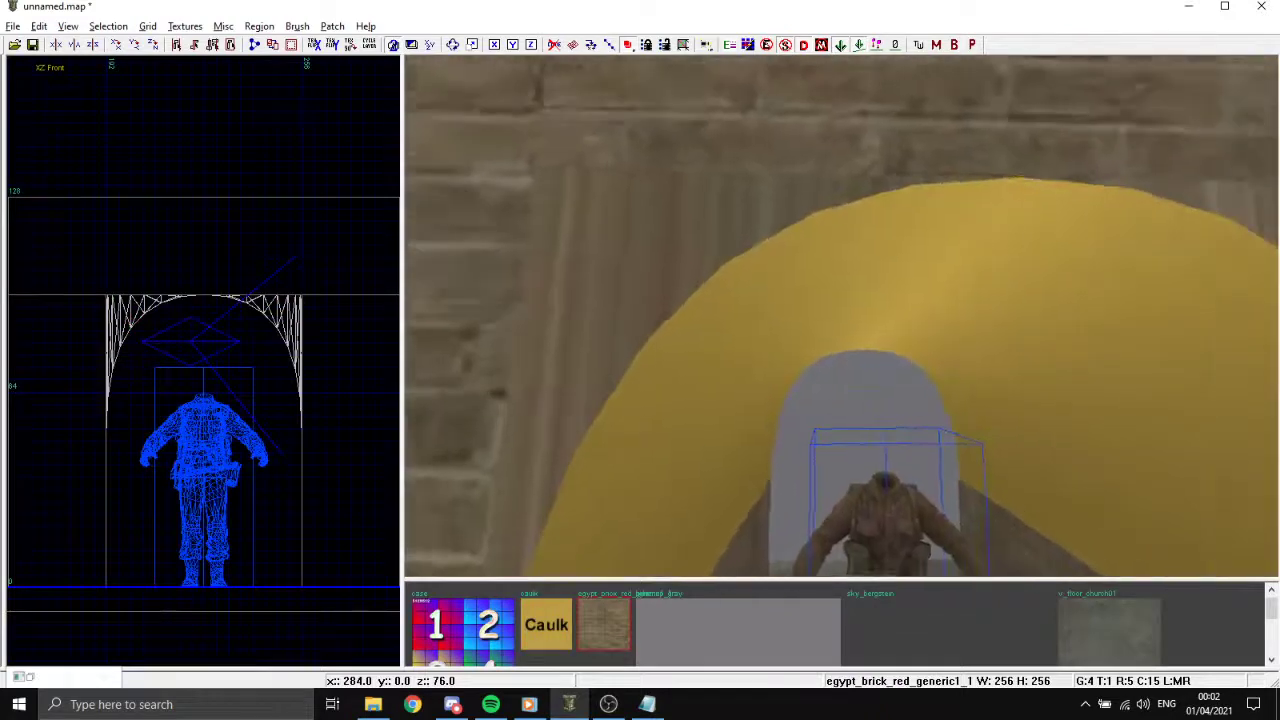
{"action": "key", "text": "Up"}
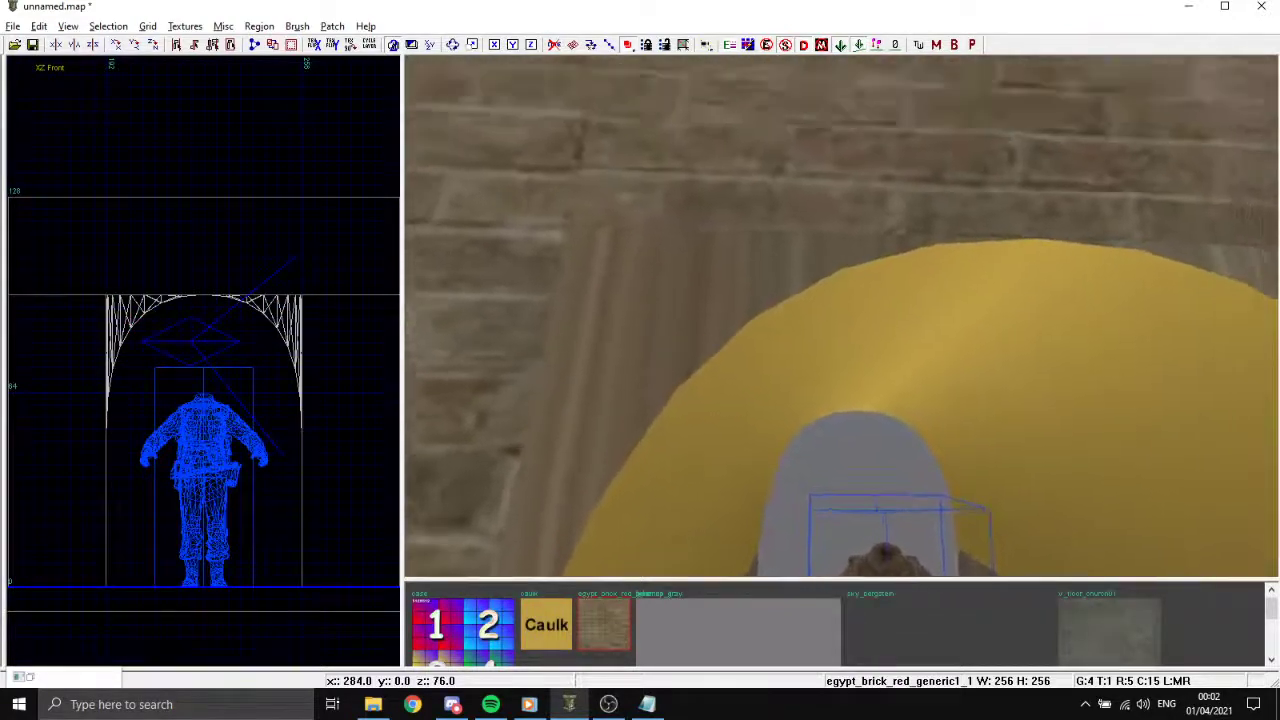
{"action": "key", "text": "Up"}
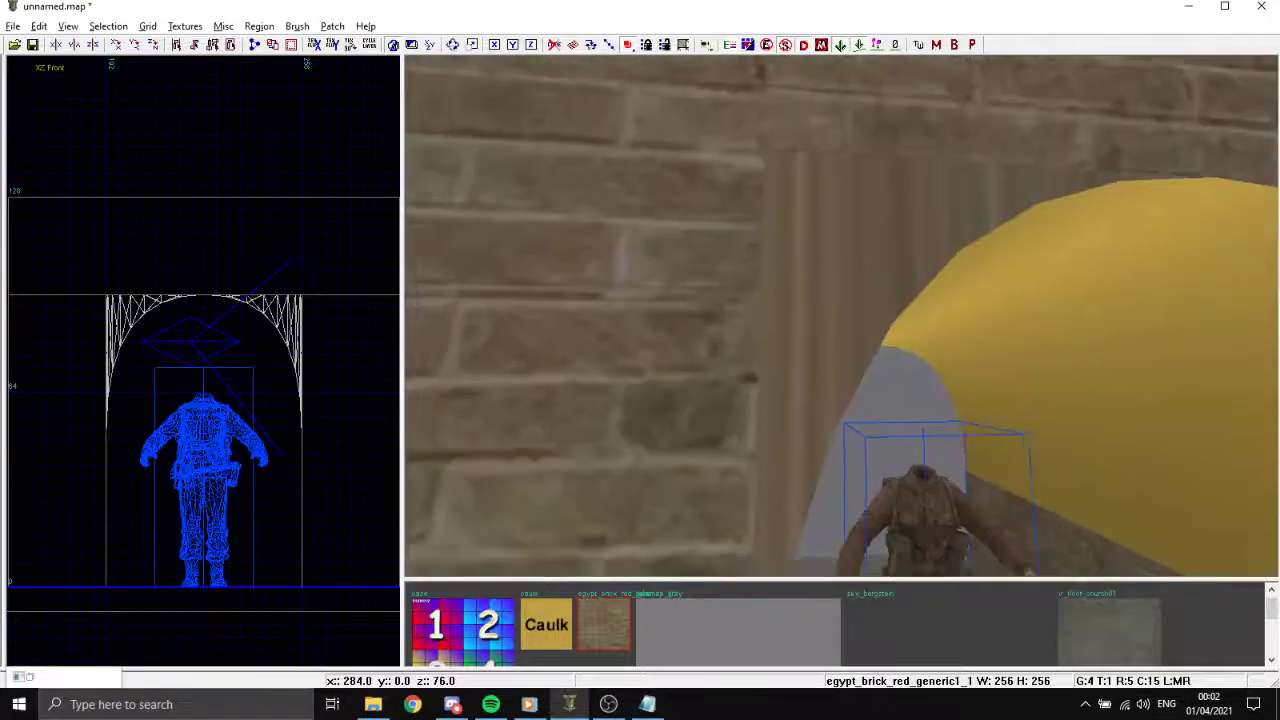
{"action": "key", "text": "Down"}
{"action": "right_click", "coordinate": [705, 283]}
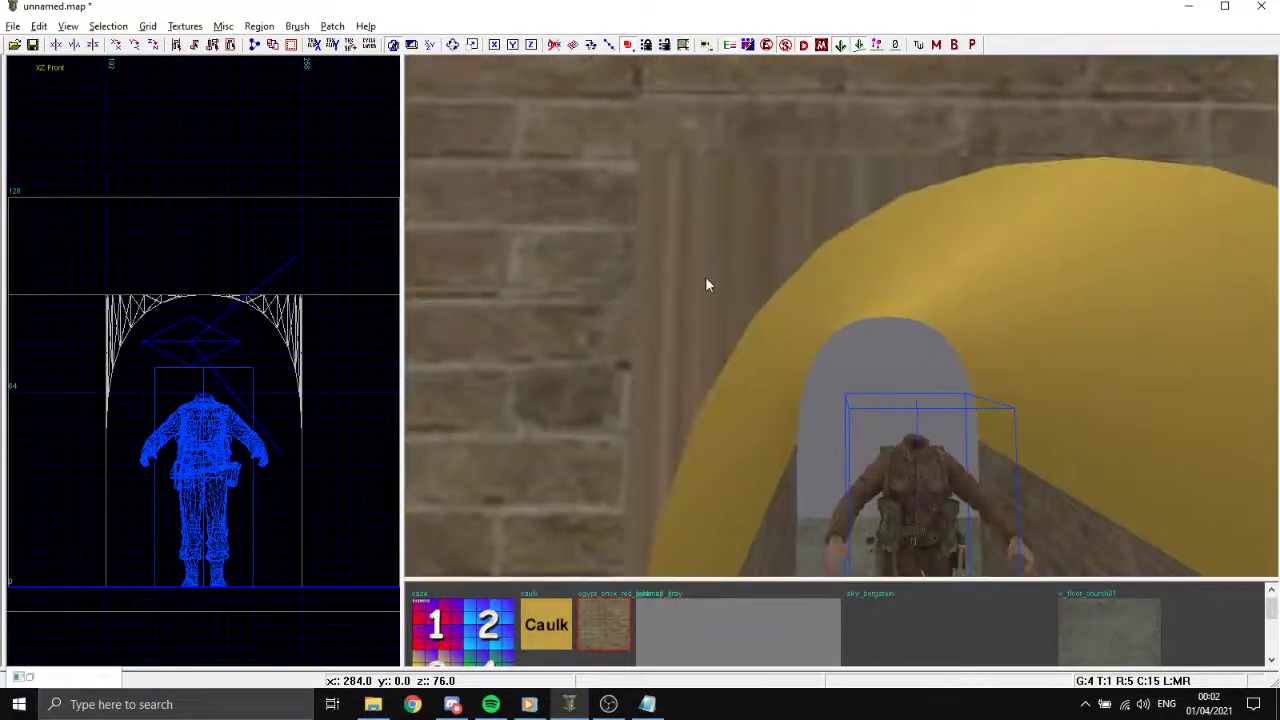
Select the arch patch and check it in the Surface Inspector.
{"action": "left_click", "coordinate": [752, 280], "text": "shift"}
{"action": "left_click", "coordinate": [731, 240], "text": "shift"}
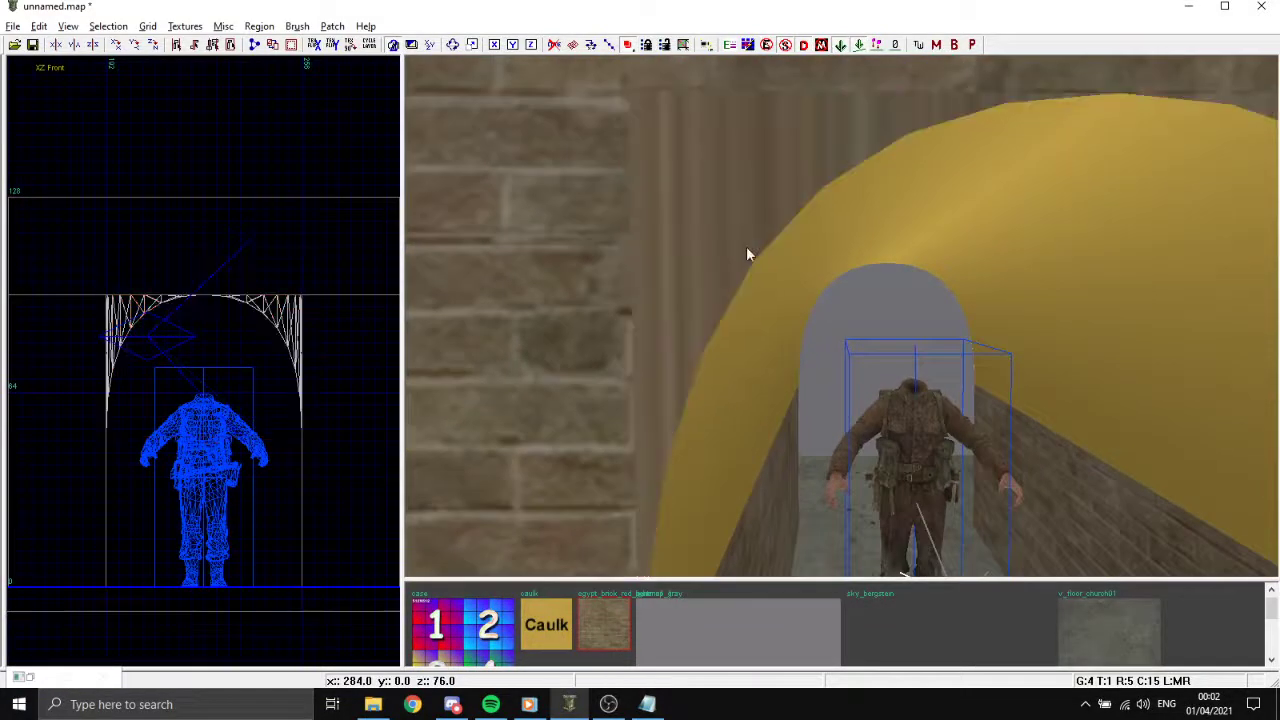
{"action": "left_click", "coordinate": [775, 262], "text": "shift"}
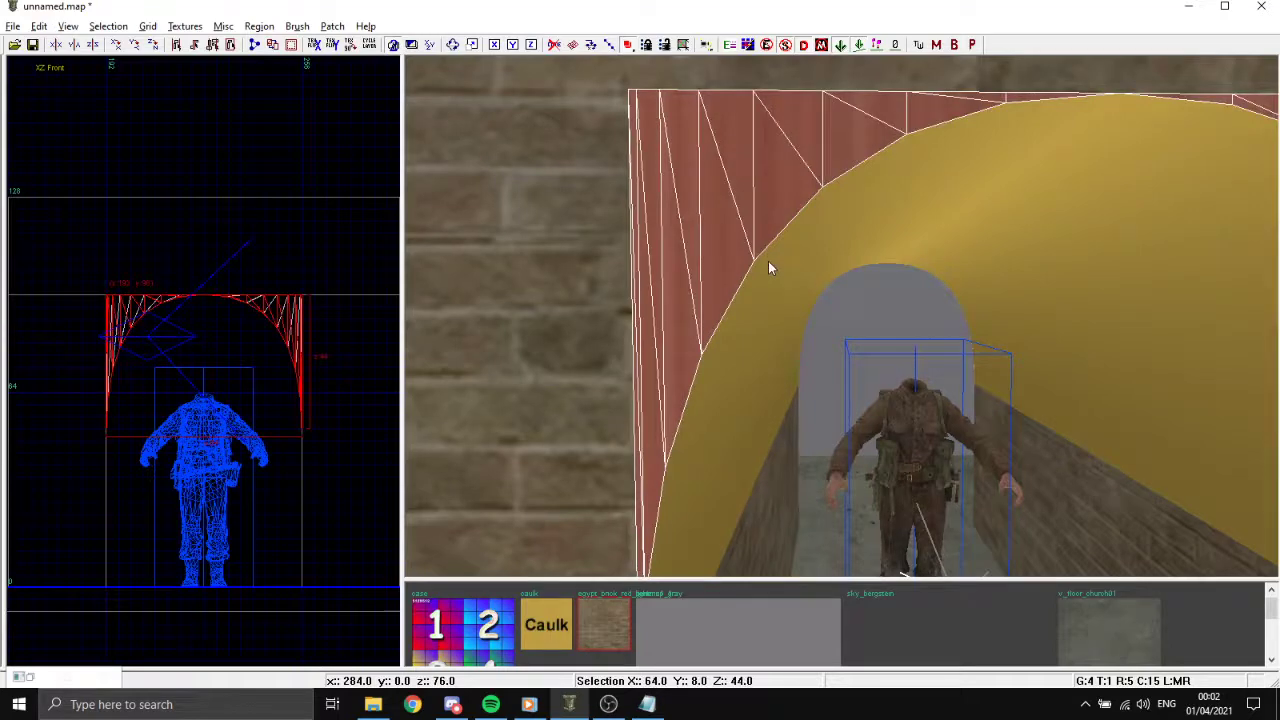
{"action": "key", "text": "s"}
{"action": "left_click_drag", "start_coordinate": [400, 113], "coordinate": [415, 103]}
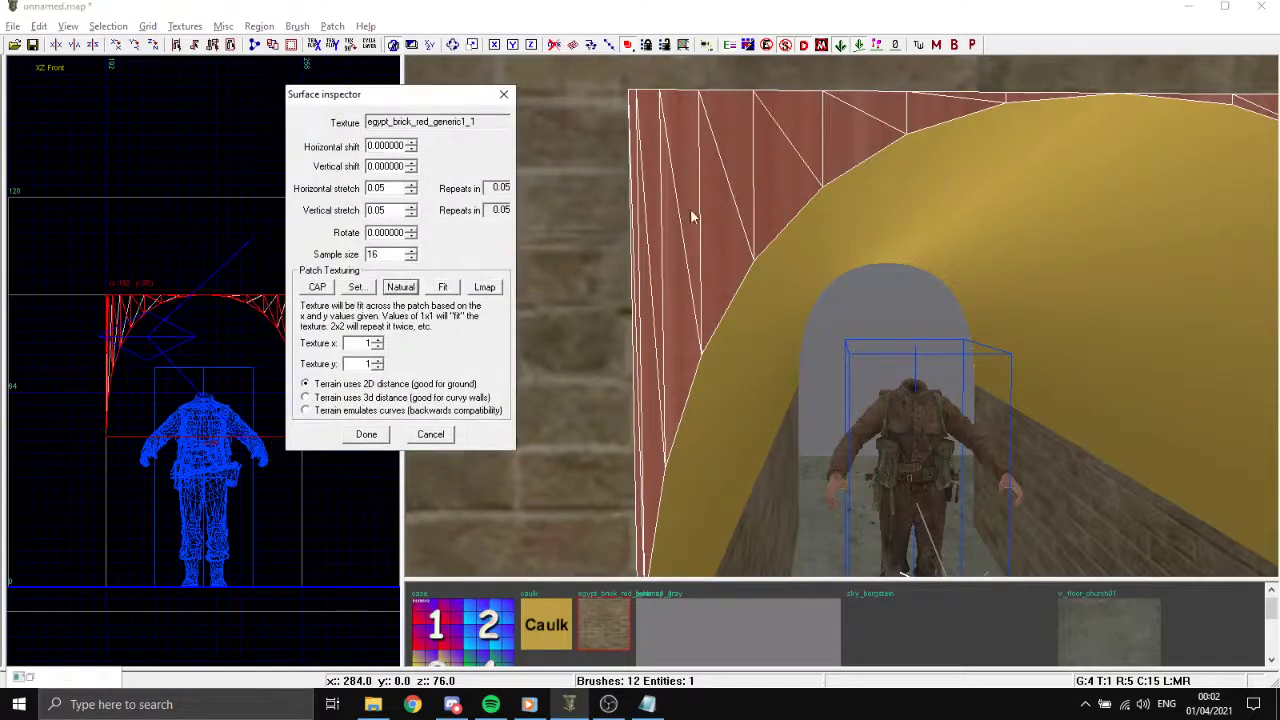
{"action": "key", "text": "Escape"}
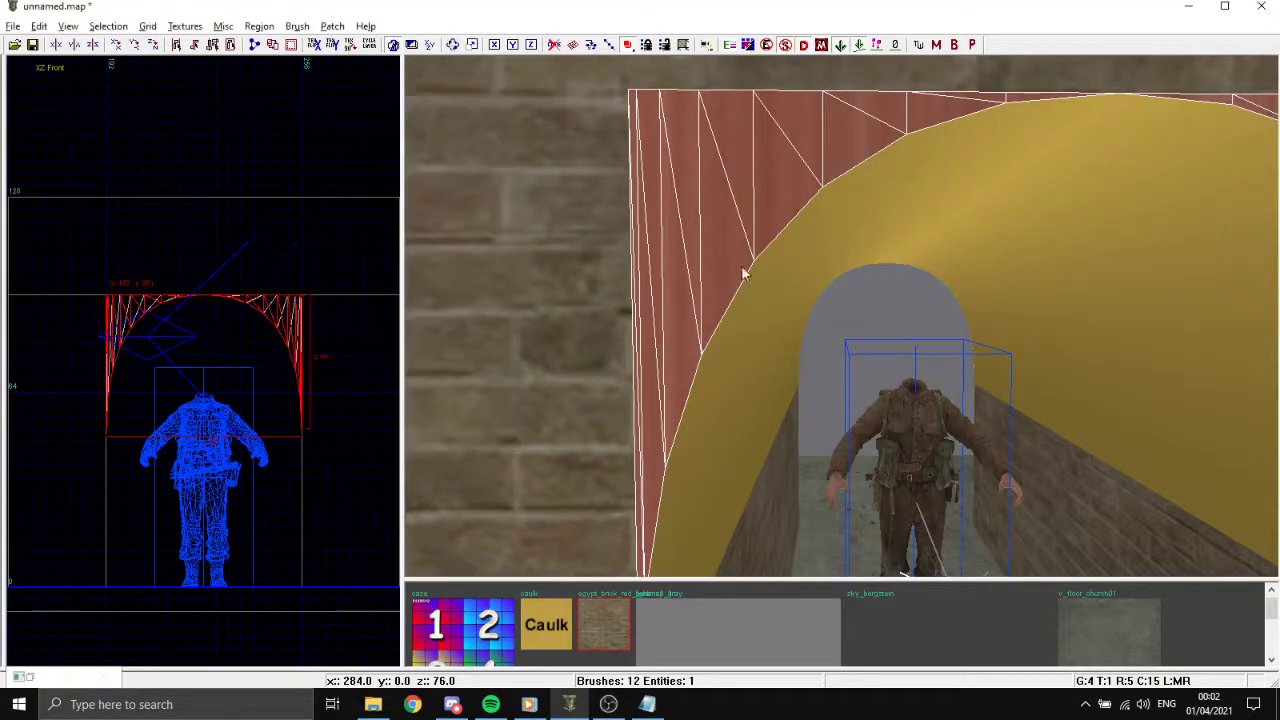
Apply Lmap in the Surface Inspector to re-map the brick texture across the patch.
{"action": "left_click", "coordinate": [725, 245], "text": "shift"}
{"action": "left_click", "coordinate": [712, 226], "text": "shift"}
{"action": "key", "text": "s"}
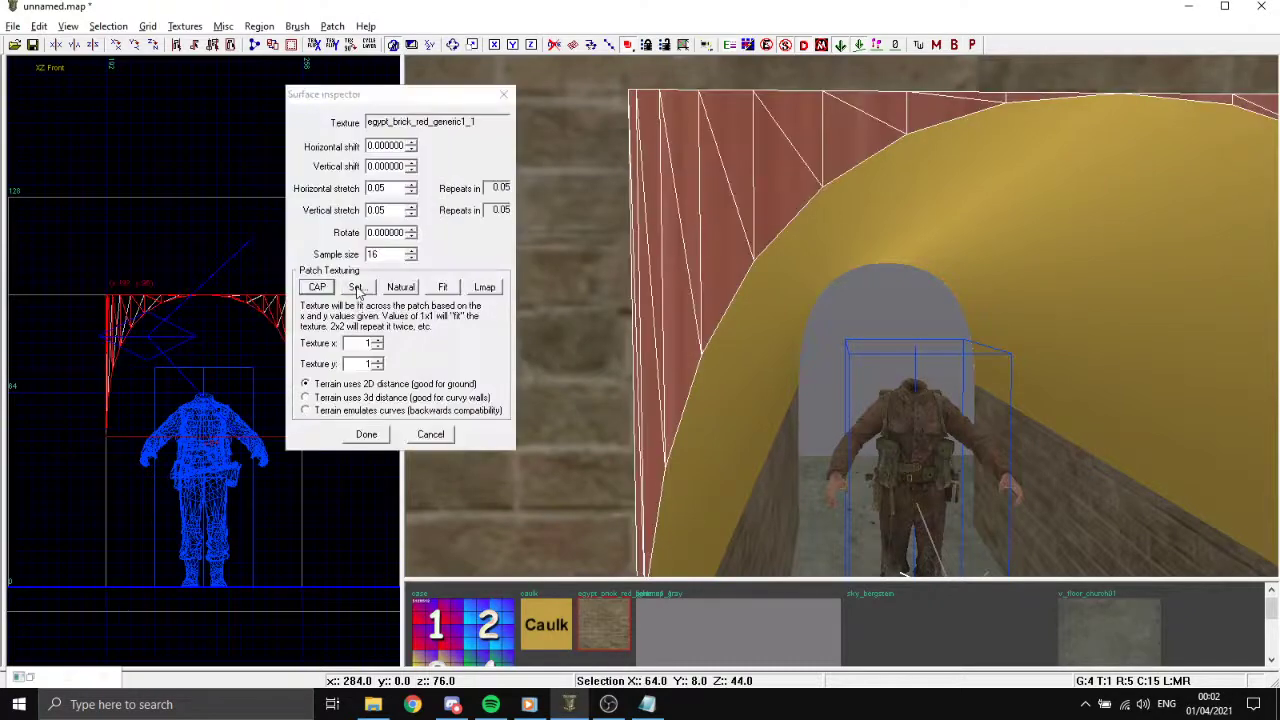
{"action": "left_click", "coordinate": [490, 288]}
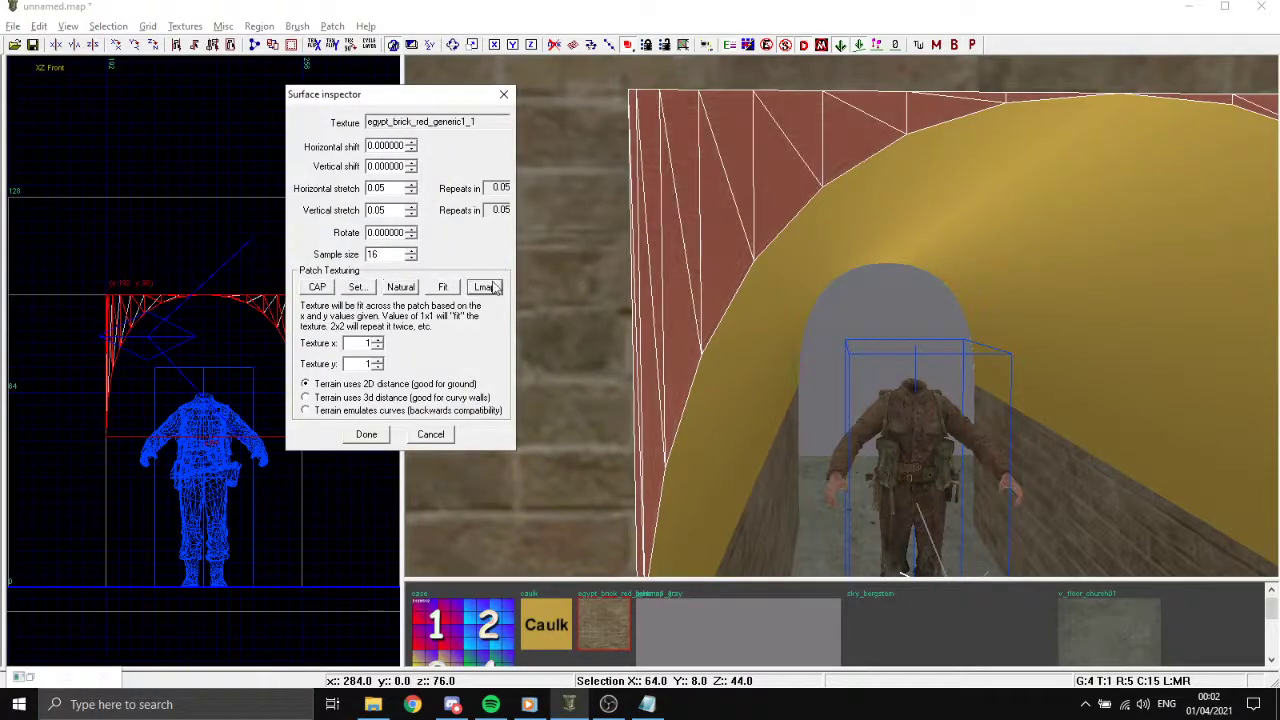
{"action": "key", "text": "Escape"}
{"action": "left_click", "coordinate": [724, 194], "text": "shift"}
{"action": "key", "text": "s"}
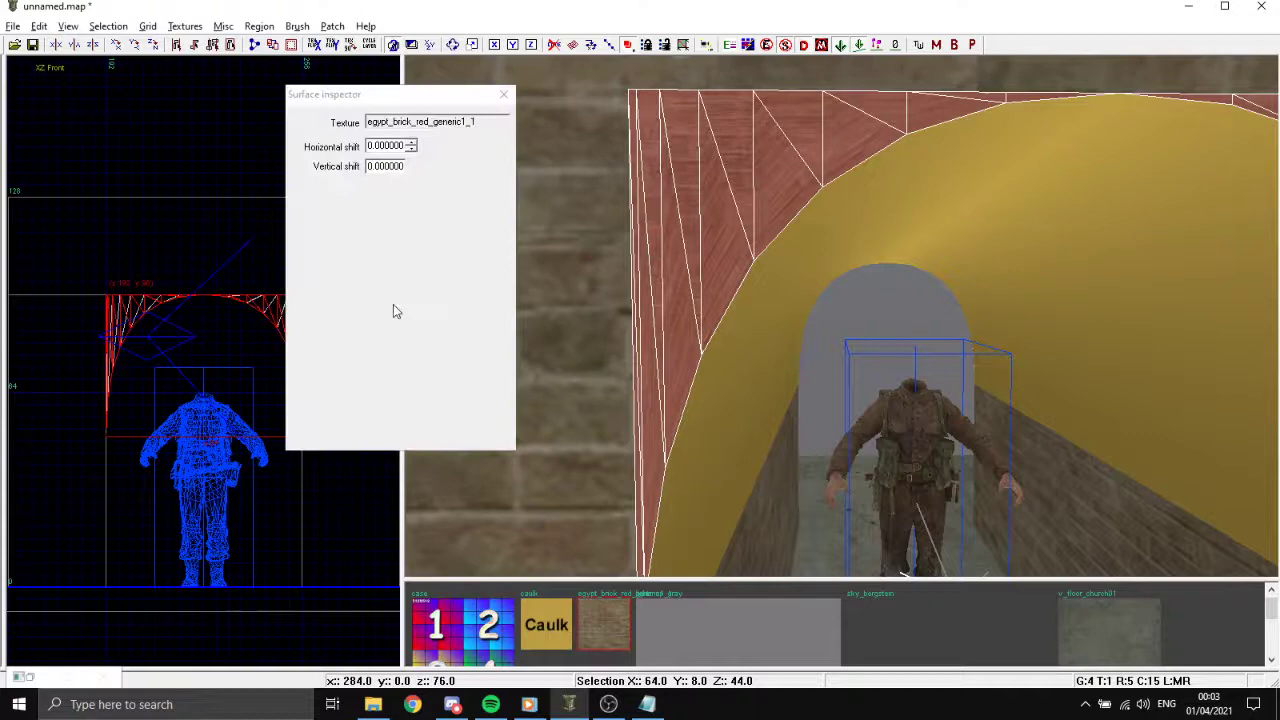
{"action": "key", "text": "Escape"}
{"action": "key", "text": "Escape"}
{"action": "key", "text": "Down"}
{"action": "key", "text": "Down"}
{"action": "key", "text": "Down"}
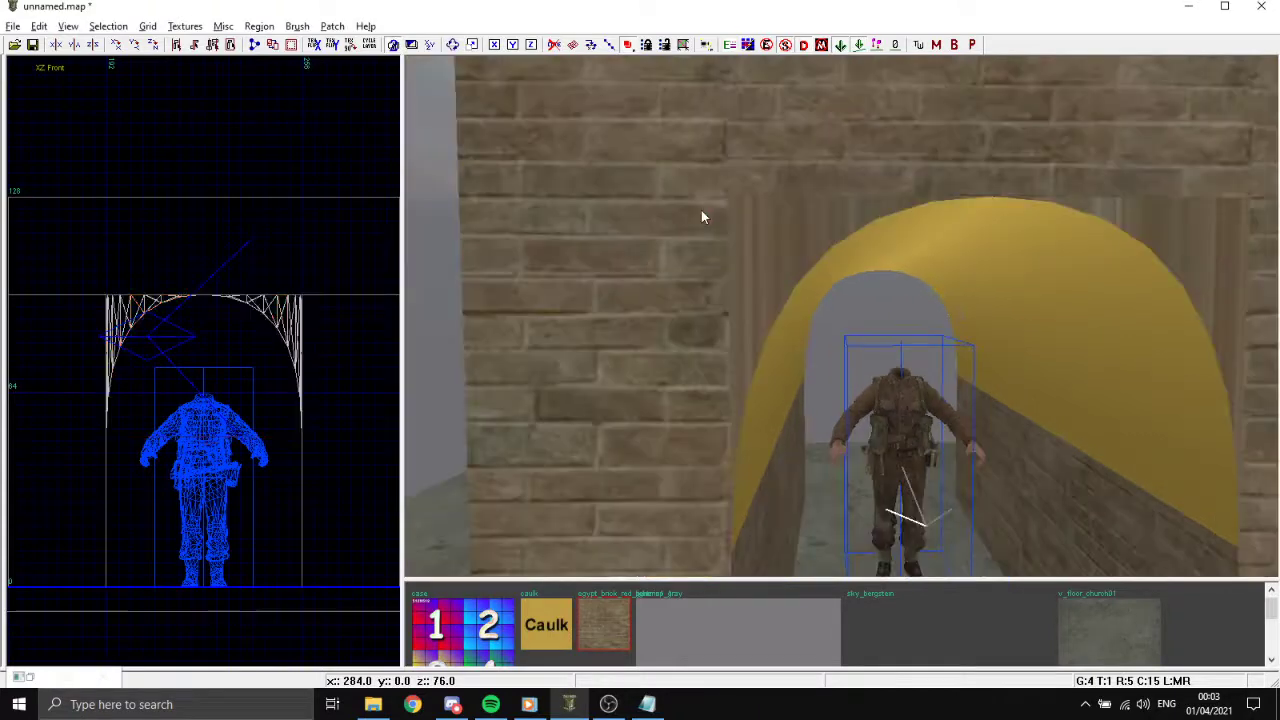
{"action": "right_click_drag", "start_coordinate": [757, 241], "coordinate": [788, 250]}
{"action": "left_click", "coordinate": [777, 237], "text": "shift"}
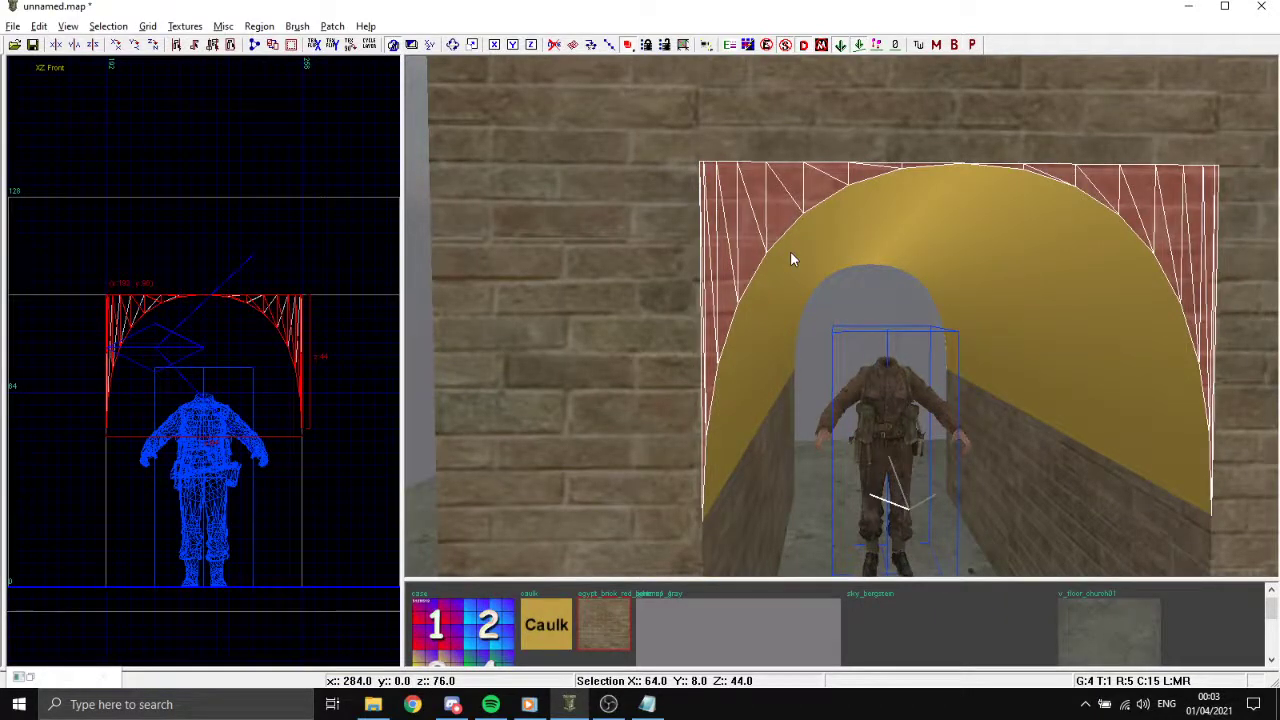
{"action": "key", "text": "Escape"}
{"action": "right_click_drag", "start_coordinate": [782, 250], "coordinate": [754, 263]}
{"action": "left_click", "coordinate": [740, 236], "text": "shift"}
{"action": "key", "text": "Escape"}
{"action": "left_click", "coordinate": [784, 251], "text": "shift"}
{"action": "key", "text": "Escape"}
{"action": "left_click", "coordinate": [791, 256], "text": "shift"}
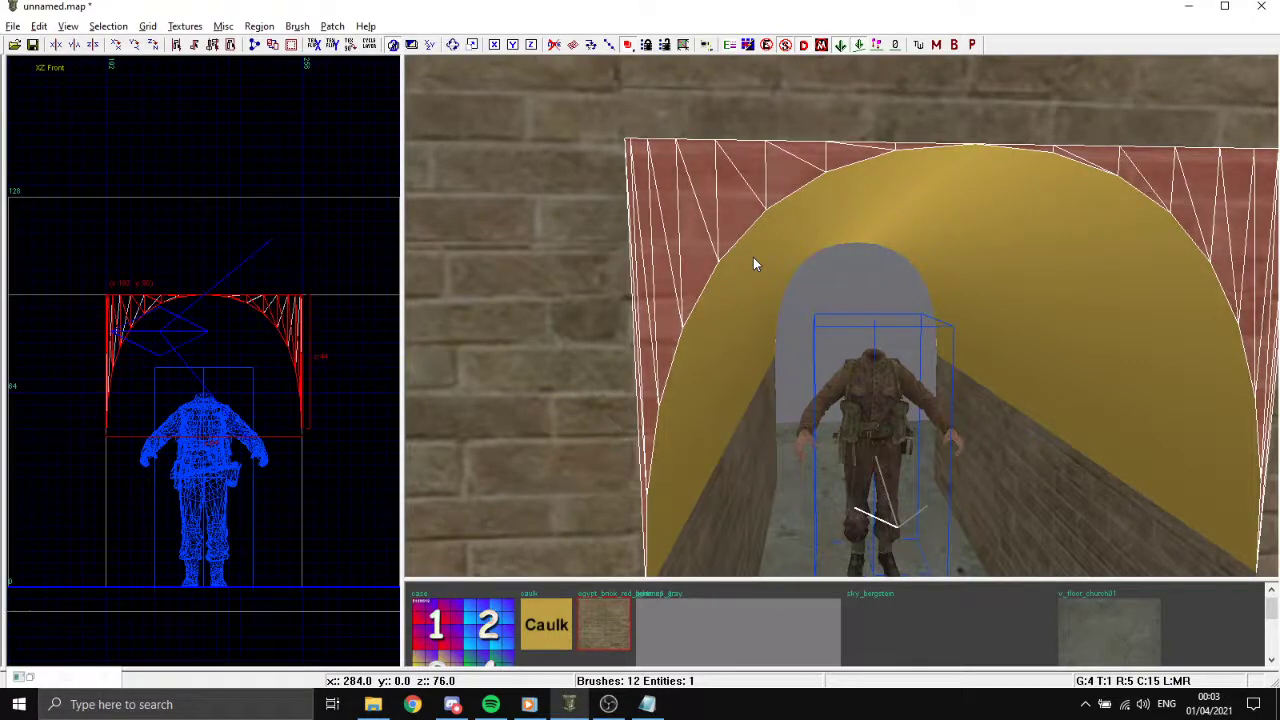
{"action": "key", "text": "Escape"}
{"action": "right_click_drag", "start_coordinate": [753, 257], "coordinate": [737, 262]}
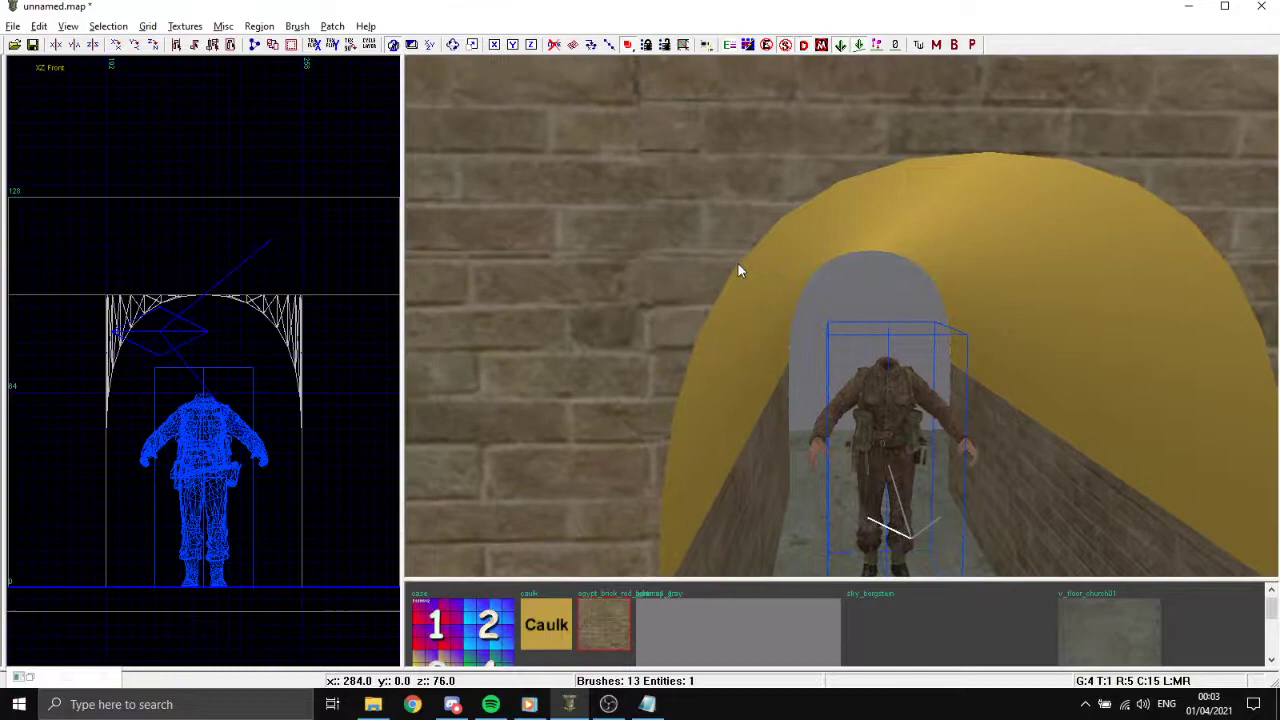
{"action": "right_click_drag", "start_coordinate": [821, 295], "coordinate": [892, 317]}
{"action": "left_click", "coordinate": [1005, 287], "text": "shift"}
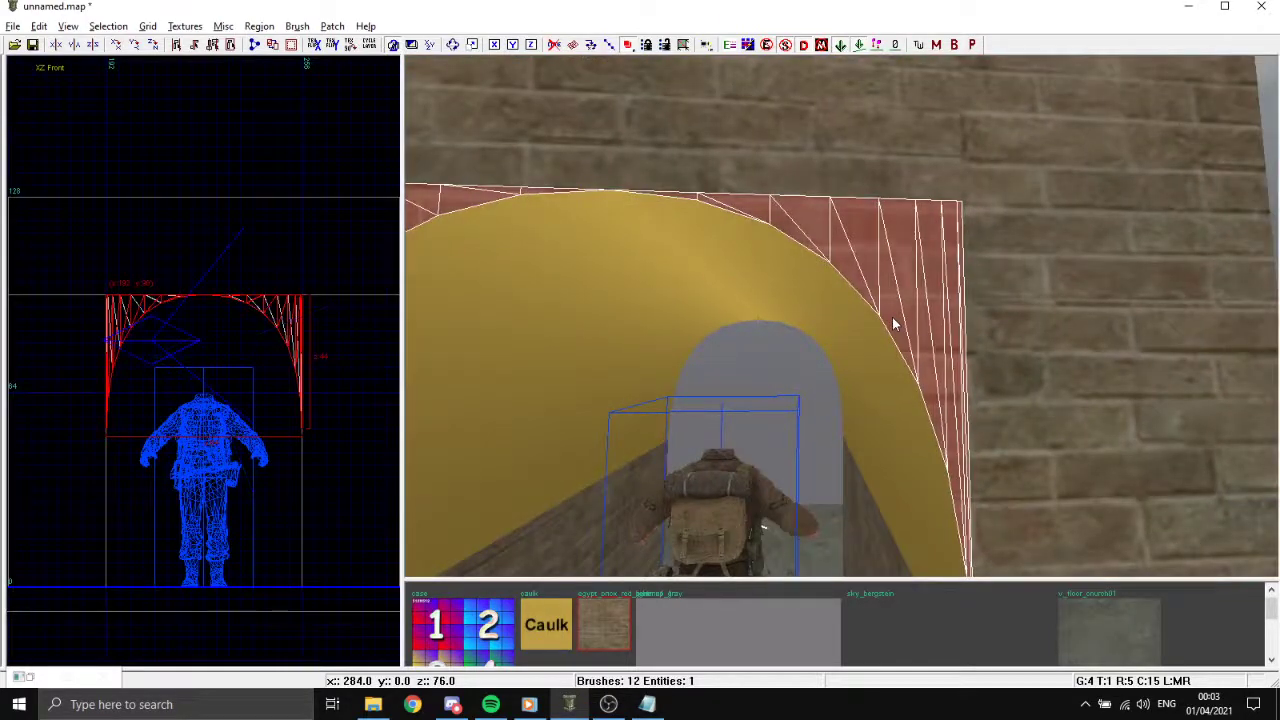
{"action": "key", "text": "Escape"}
{"action": "right_click_drag", "start_coordinate": [892, 317], "coordinate": [892, 317]}
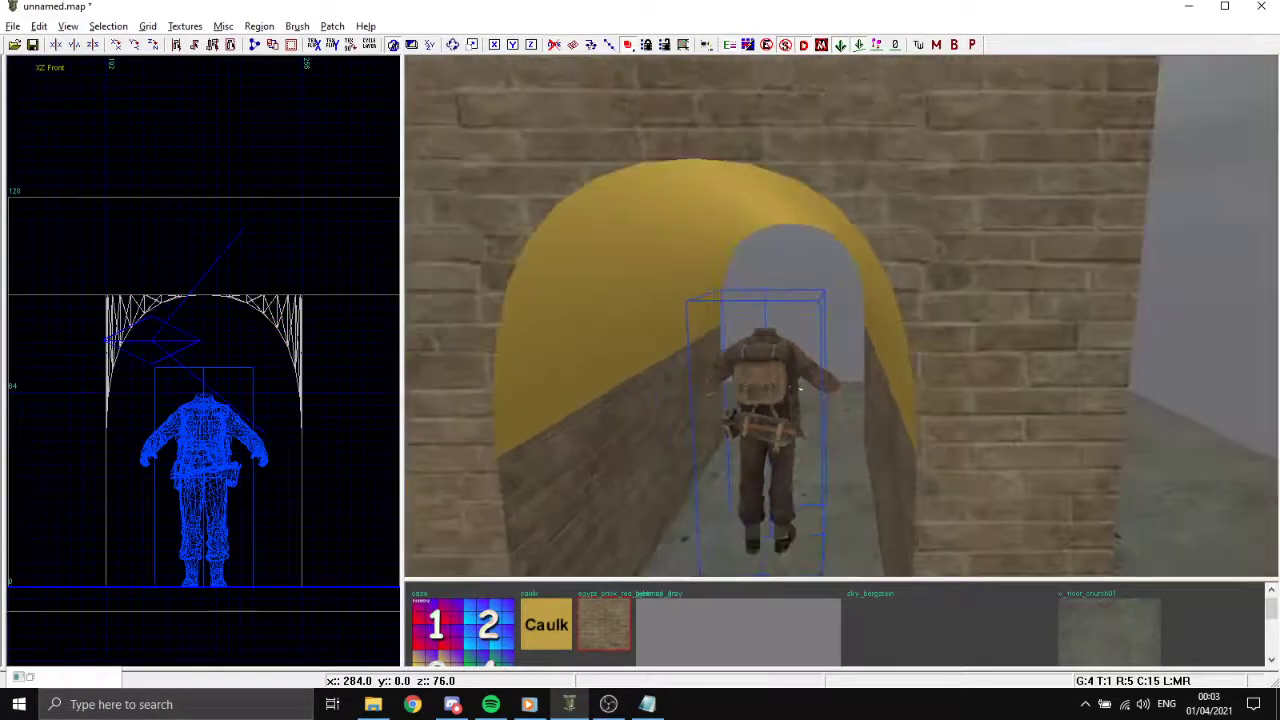
{"action": "right_click_drag", "start_coordinate": [799, 387], "coordinate": [740, 458]}
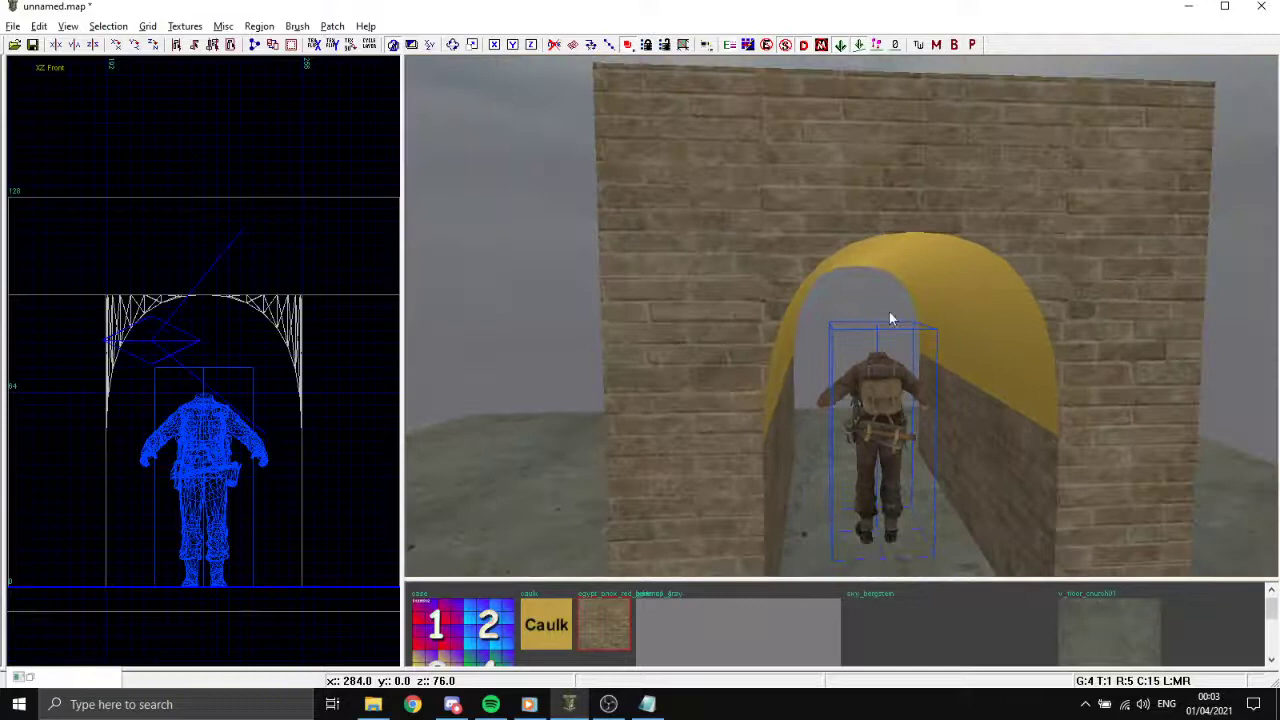
{"action": "left_click", "coordinate": [801, 289], "text": "shift"}
{"action": "key", "text": "Escape"}
{"action": "scroll", "coordinate": [786, 244], "scroll_direction": "up", "scroll_amount": 2}
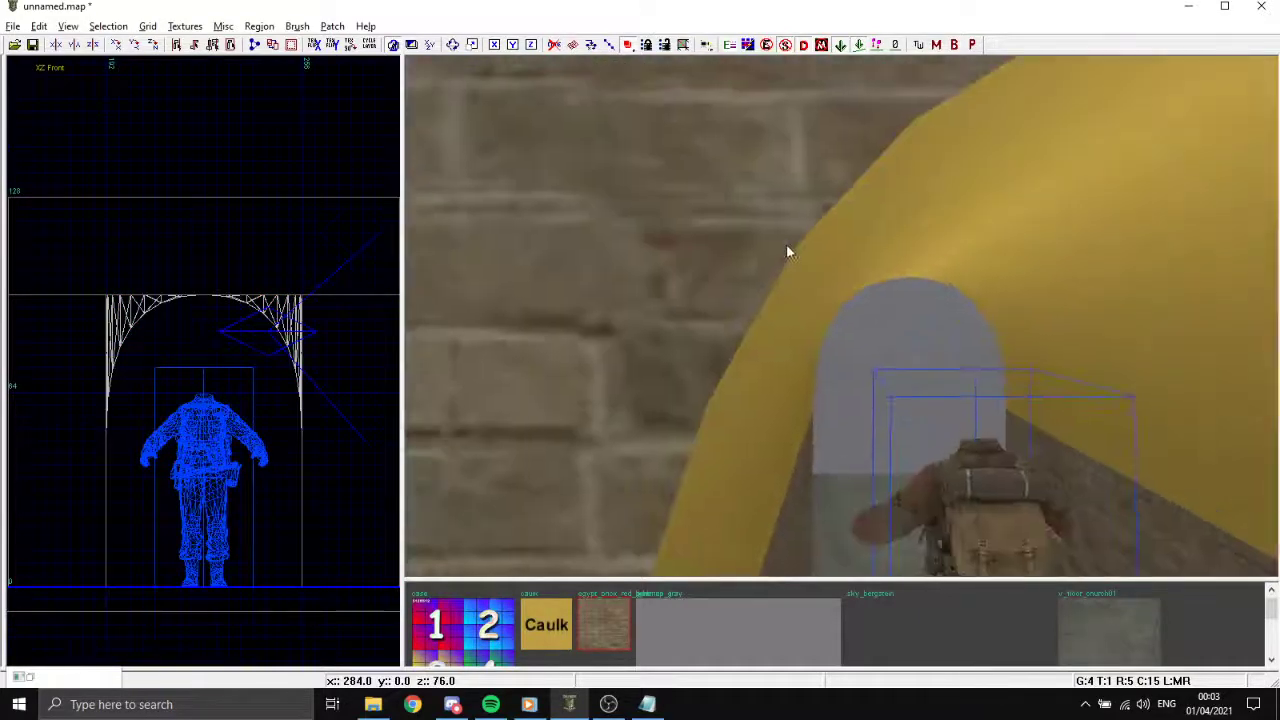
{"action": "left_click", "coordinate": [810, 182], "text": "shift"}
{"action": "left_click", "coordinate": [800, 280], "text": "shift"}
{"action": "key", "text": "Escape"}
{"action": "scroll", "coordinate": [801, 273], "scroll_direction": "up", "scroll_amount": 2}
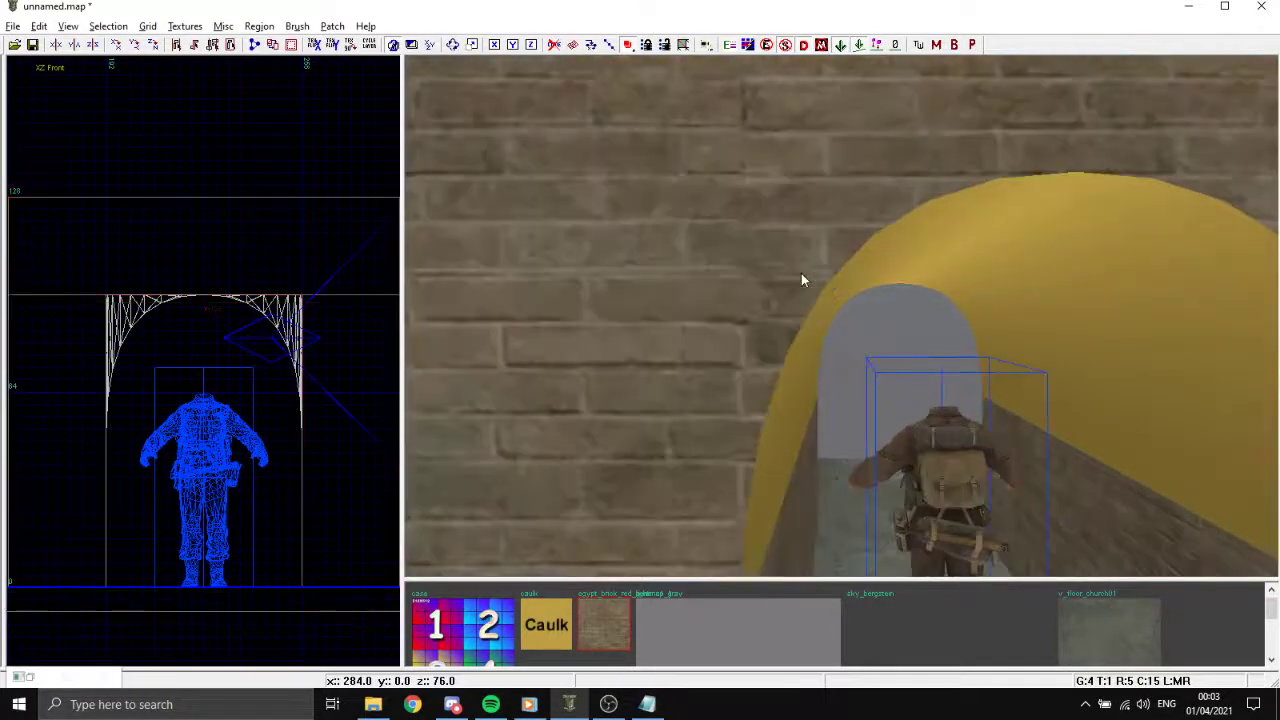
{"action": "right_click", "coordinate": [801, 273]}
{"action": "key", "text": "Up"}
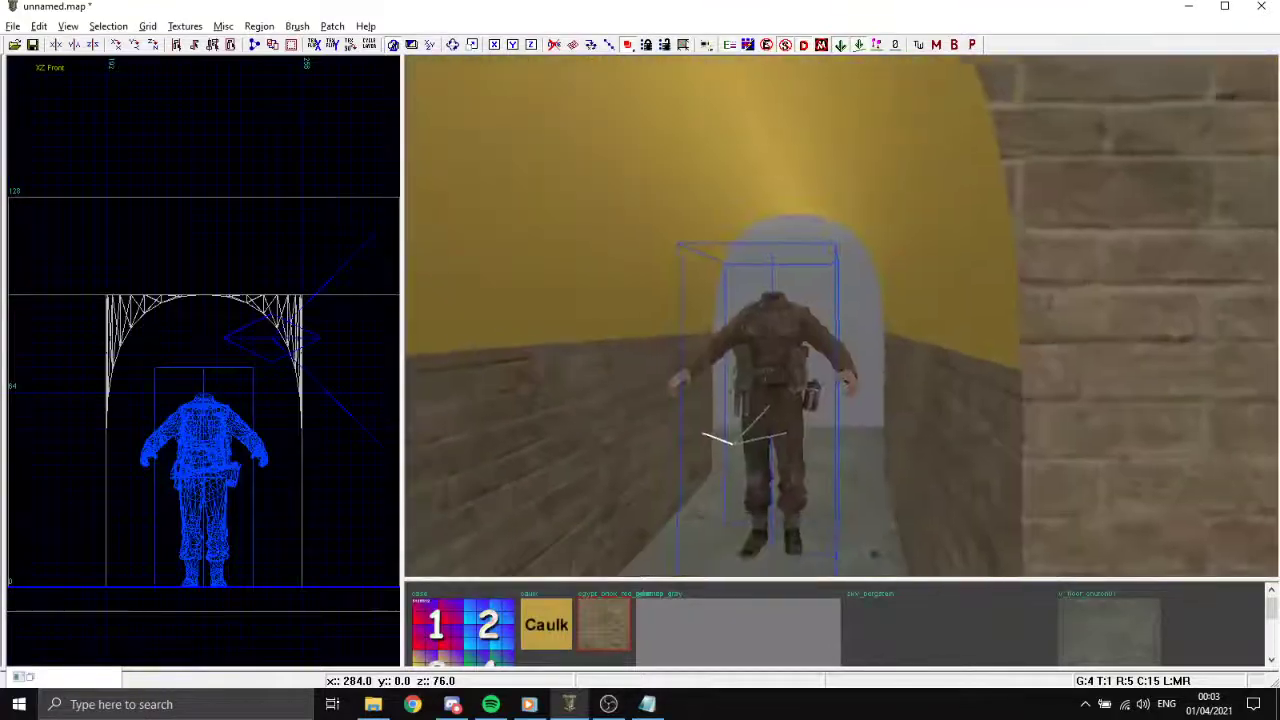
Select the arch patch, fly under it, and briefly open its surface settings.
{"action": "key", "text": "Up"}
{"action": "right_click", "coordinate": [754, 214]}
{"action": "left_click", "coordinate": [754, 214], "text": "shift"}
{"action": "right_click", "coordinate": [754, 214]}
{"action": "key", "text": "Down"}
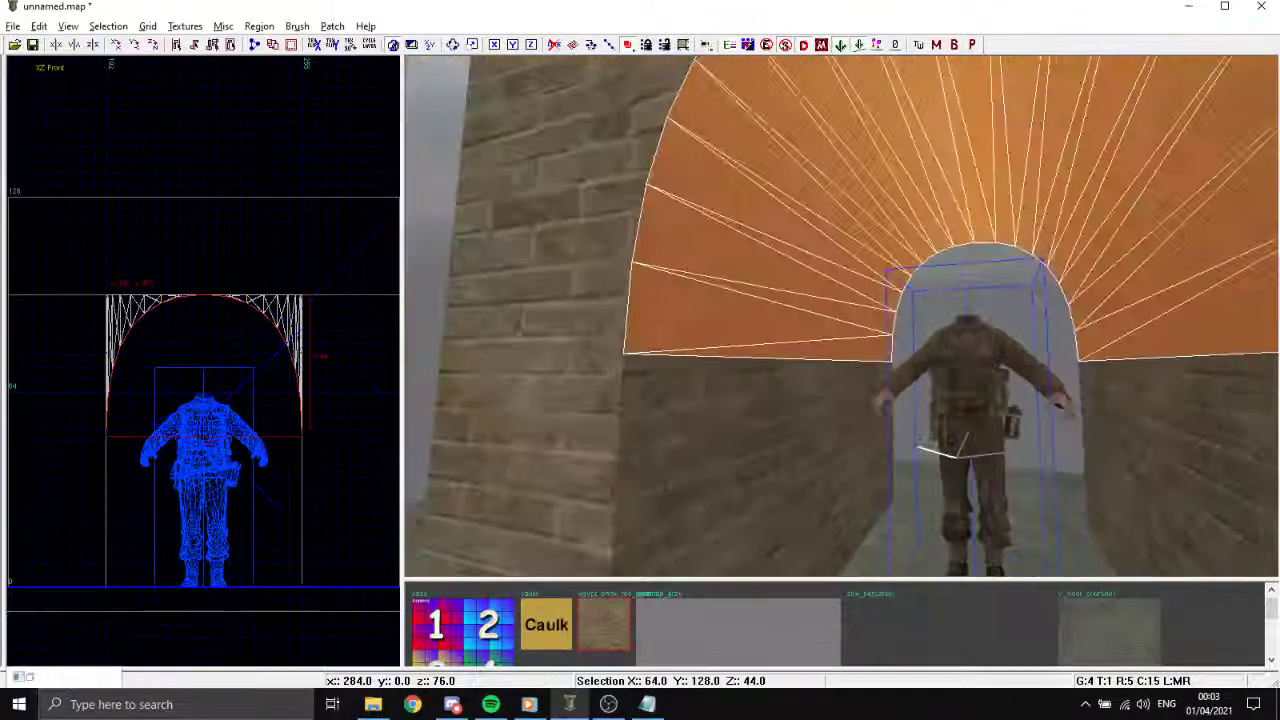
{"action": "key", "text": "Up"}
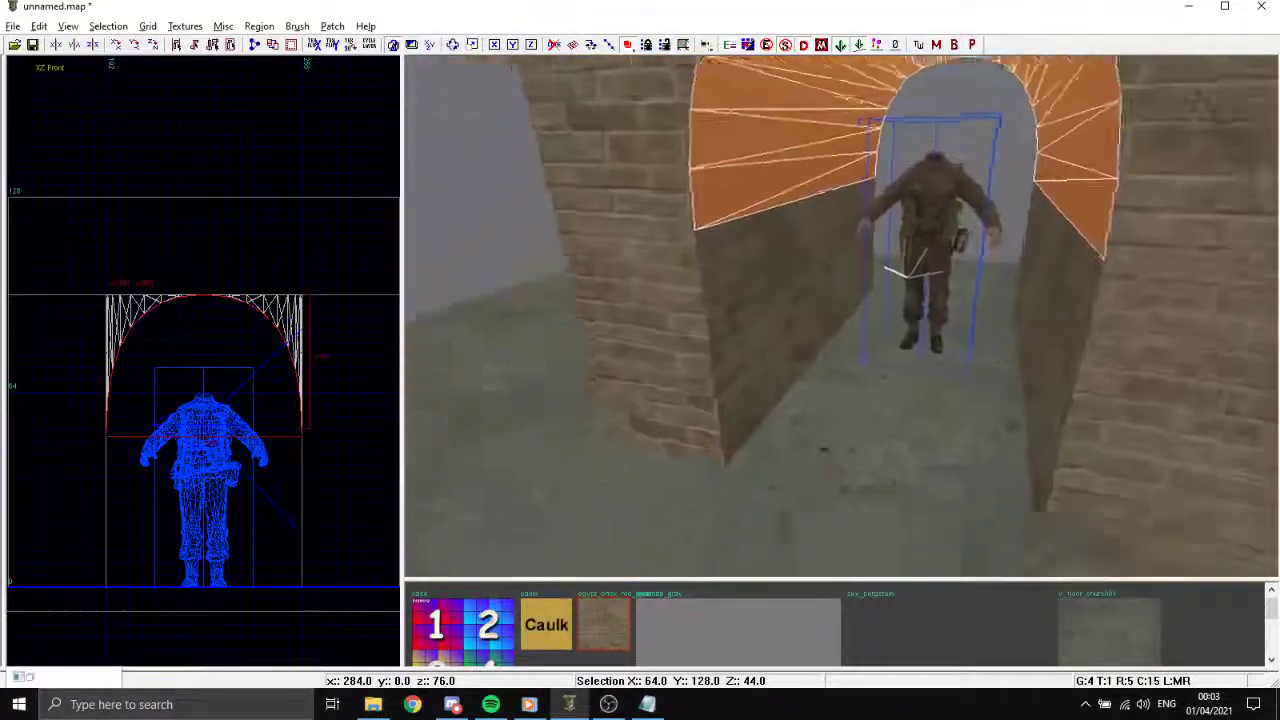
{"action": "right_click", "coordinate": [757, 306]}
{"action": "right_click", "coordinate": [757, 306]}
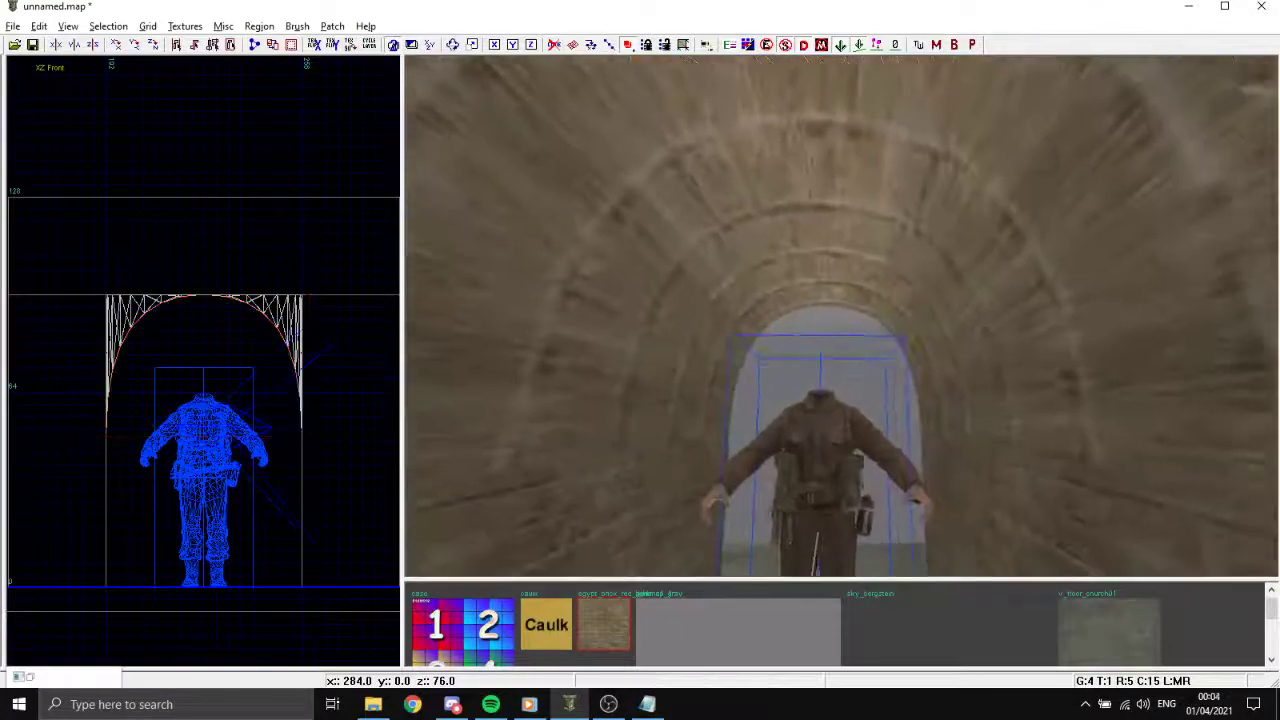
{"action": "right_click", "coordinate": [763, 297]}
{"action": "key", "text": "s"}
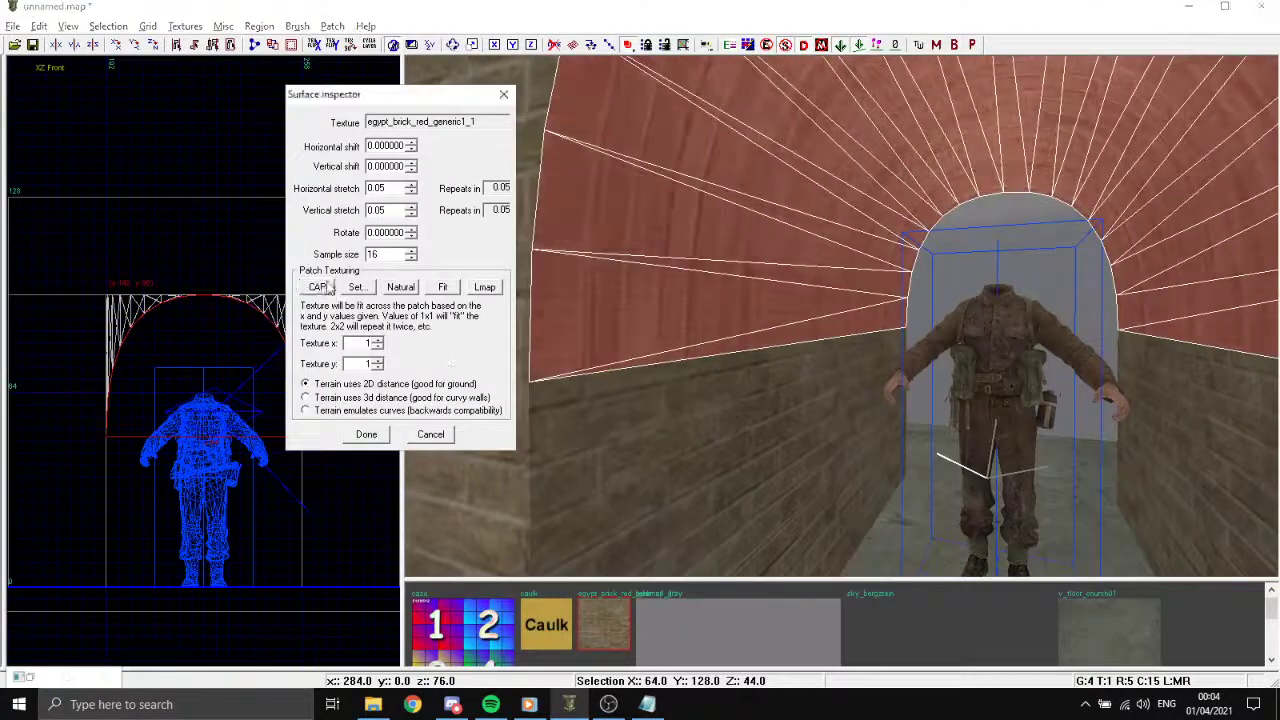
{"action": "key", "text": "Escape"}
Fly the camera in and out of the arch tunnel to inspect the brick texture.
{"action": "right_click", "coordinate": [734, 279]}
{"action": "left_click", "coordinate": [746, 311], "text": "shift"}
{"action": "key", "text": "Escape"}
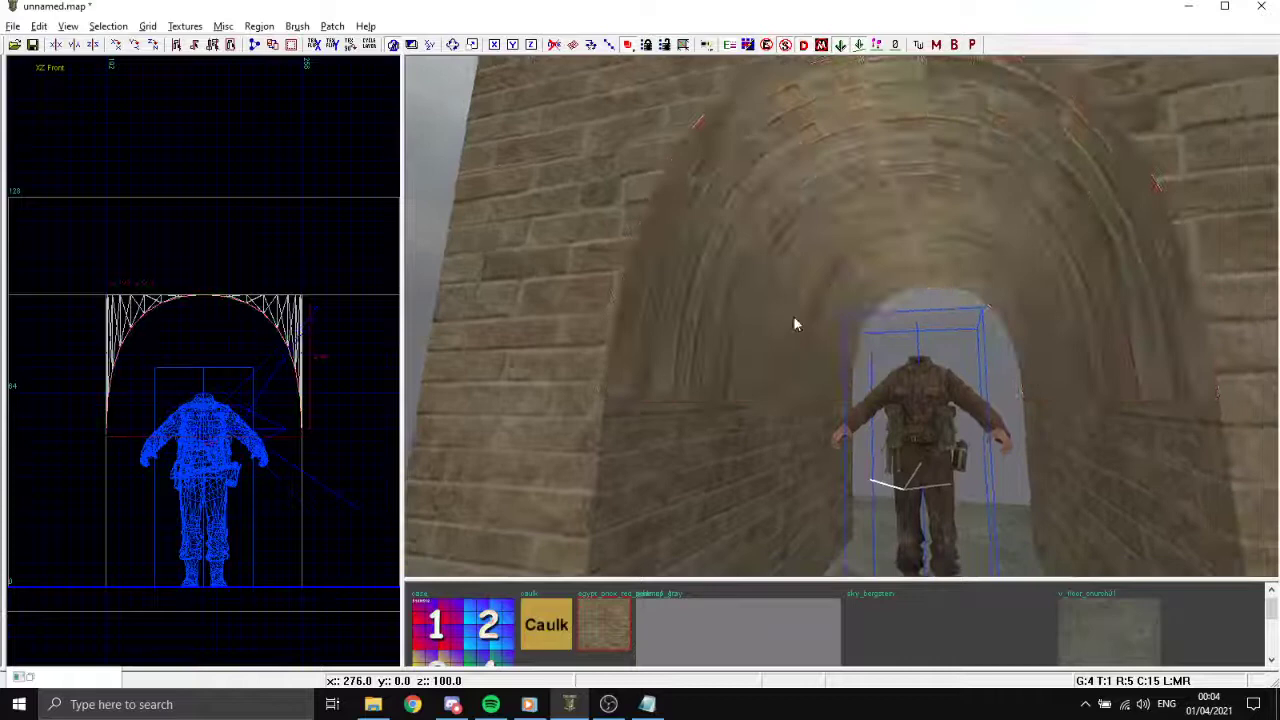
{"action": "key", "text": "Up"}
{"action": "left_click", "coordinate": [901, 326], "text": "shift"}
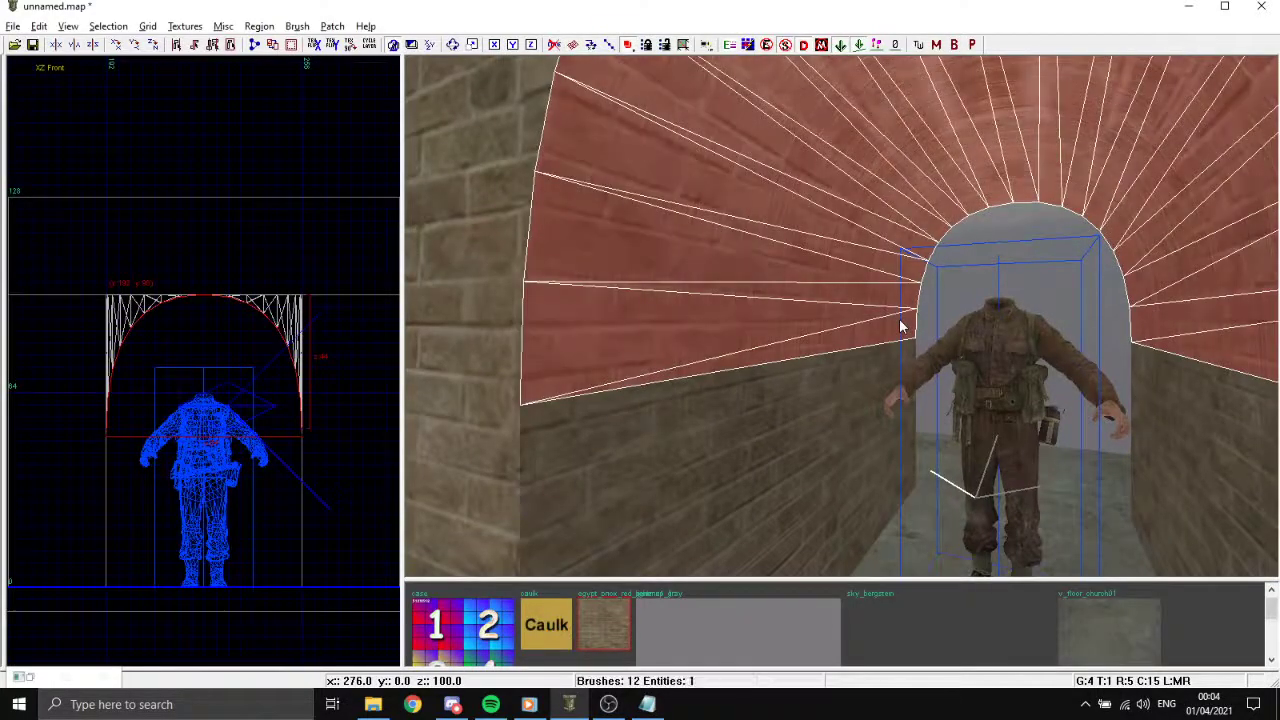
{"action": "key", "text": "Escape"}
{"action": "right_click", "coordinate": [753, 373]}
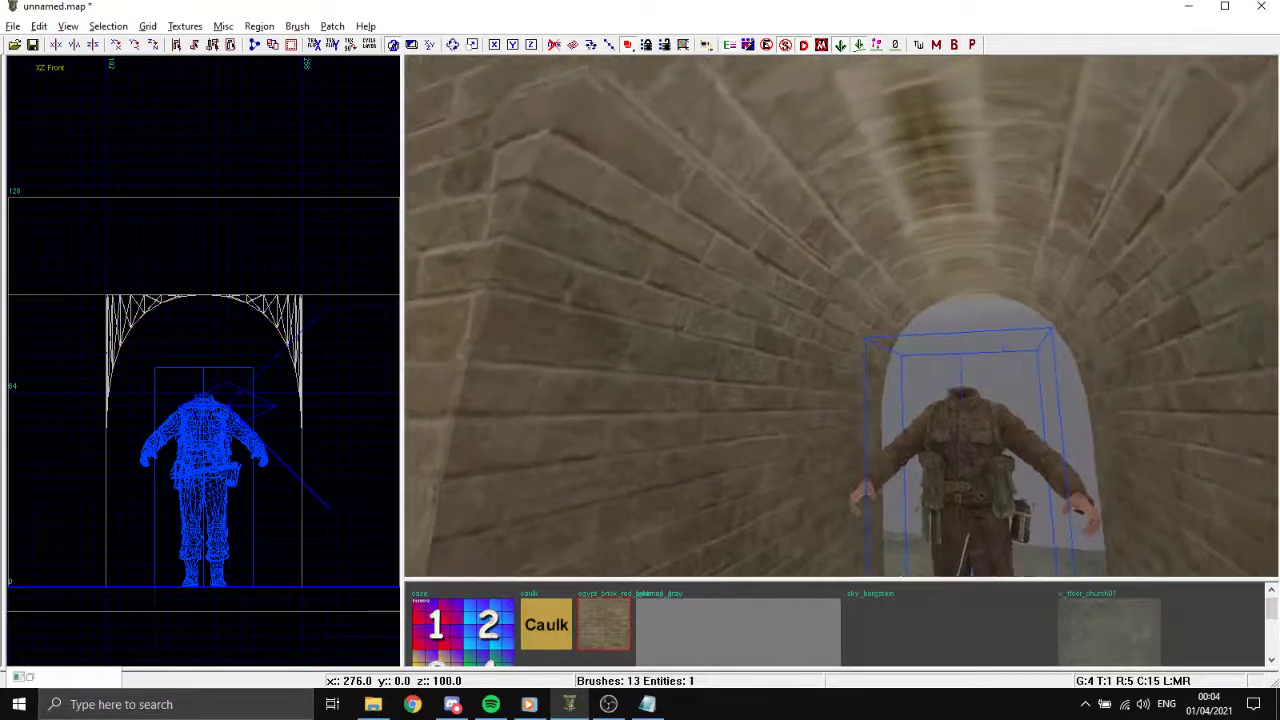
{"action": "key", "text": "Down"}
{"action": "key", "text": "Down"}
{"action": "key", "text": "Down"}
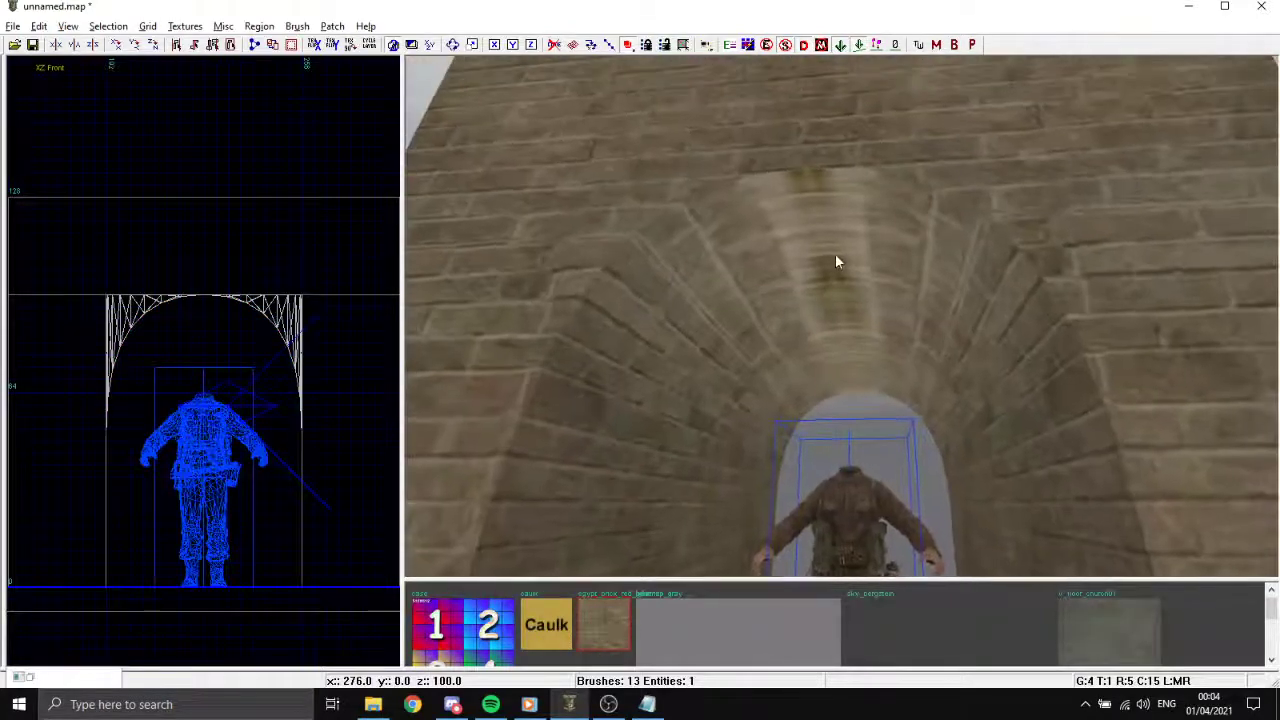
{"action": "key", "text": "Up"}
{"action": "key", "text": "Up"}
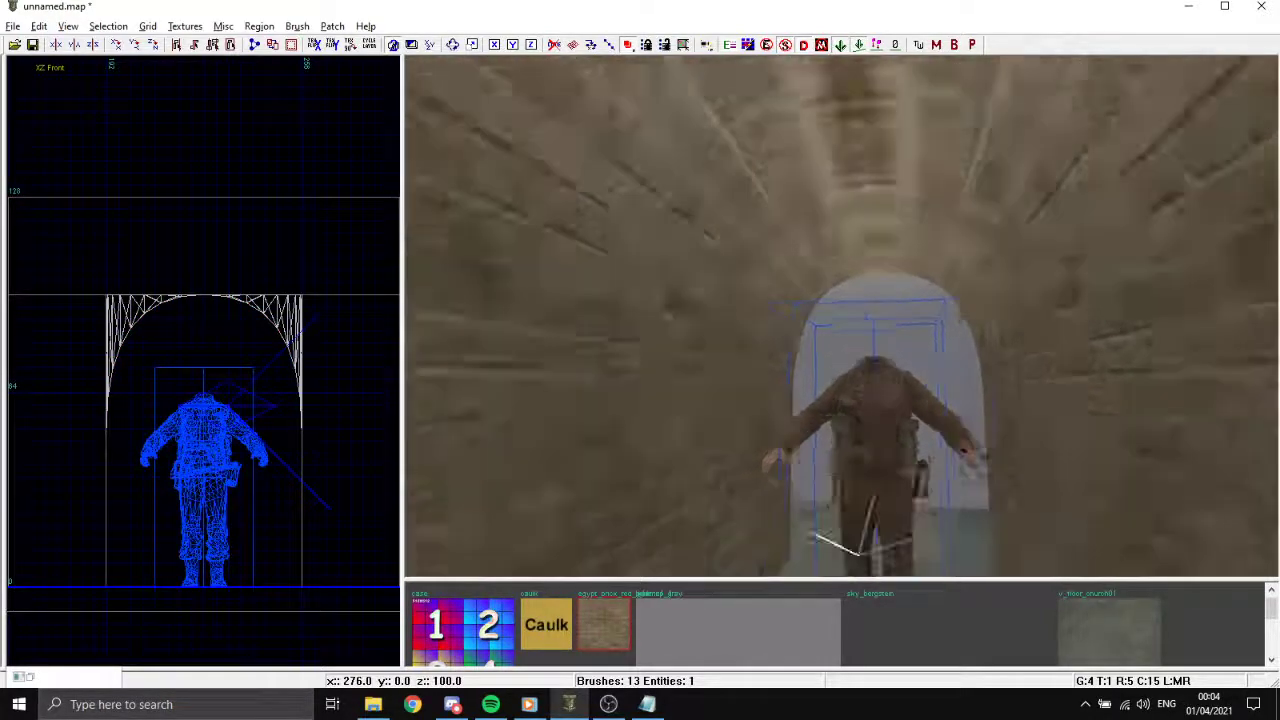
{"action": "key", "text": "Down"}
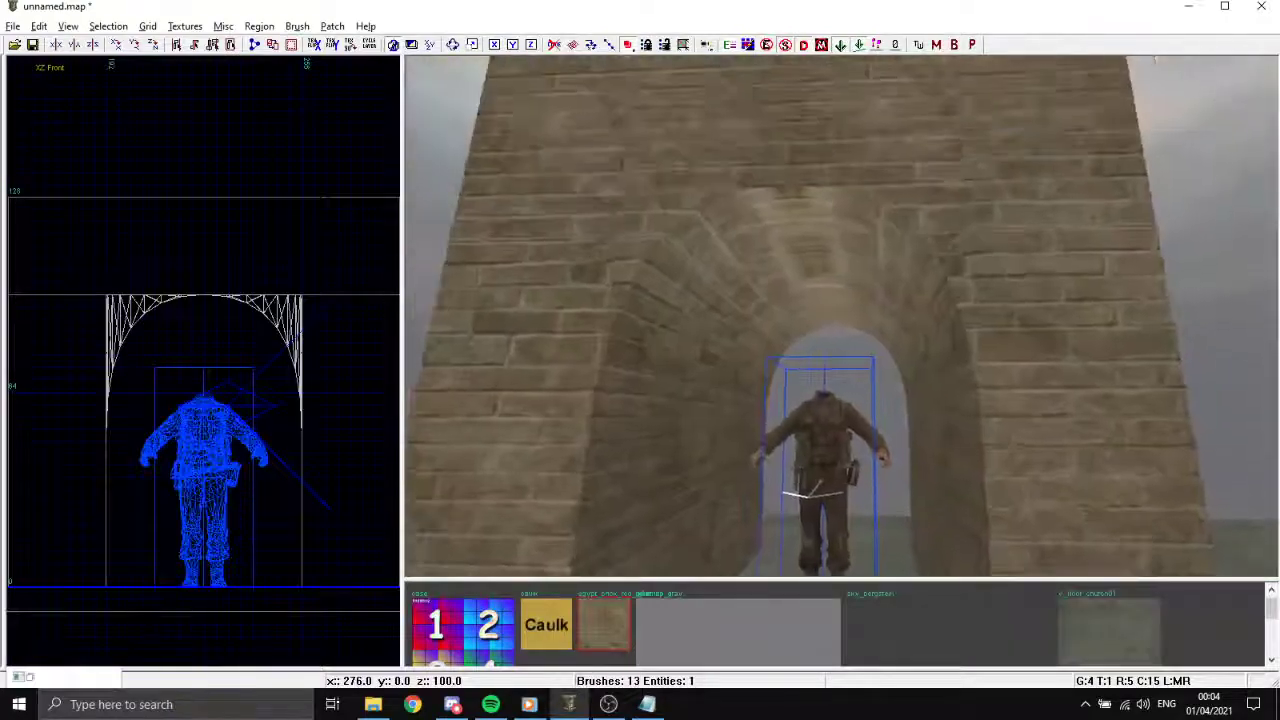
{"action": "key", "text": "Up"}
Select the arch patch and move the camera toward and away from it.
{"action": "left_click", "coordinate": [826, 271], "text": "shift"}
{"action": "key", "text": "Up"}
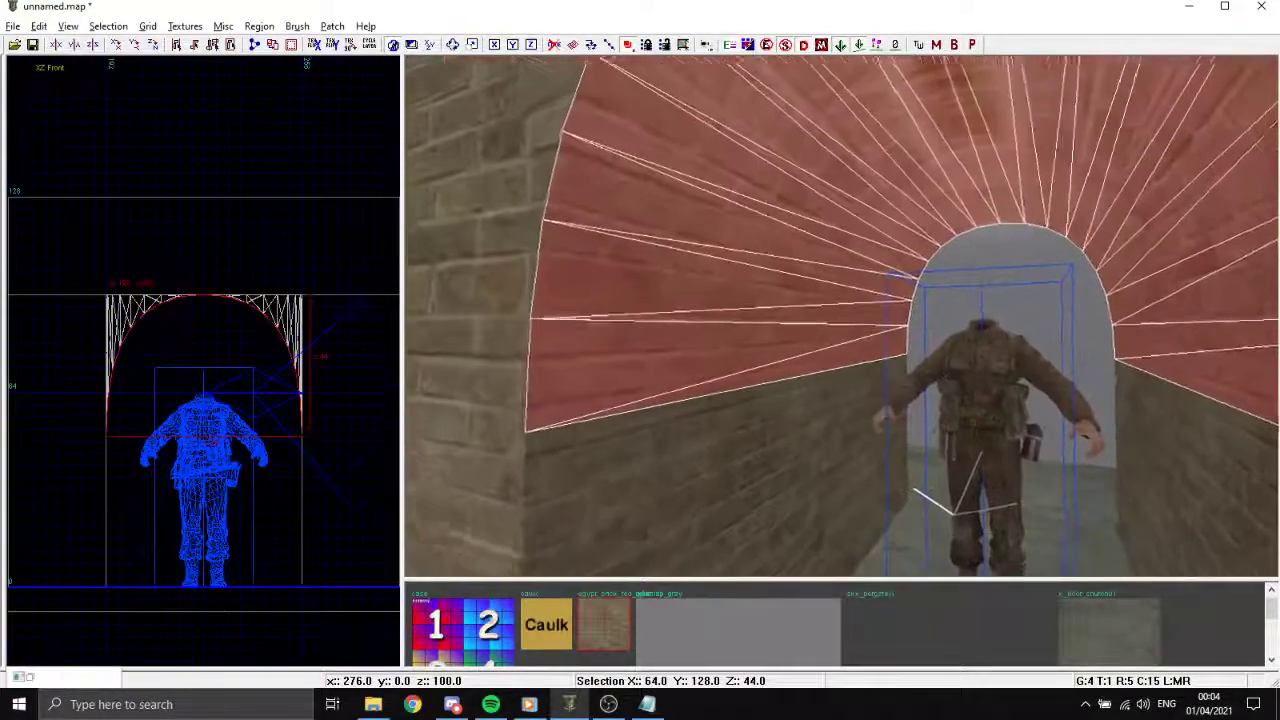
{"action": "key", "text": "Down"}
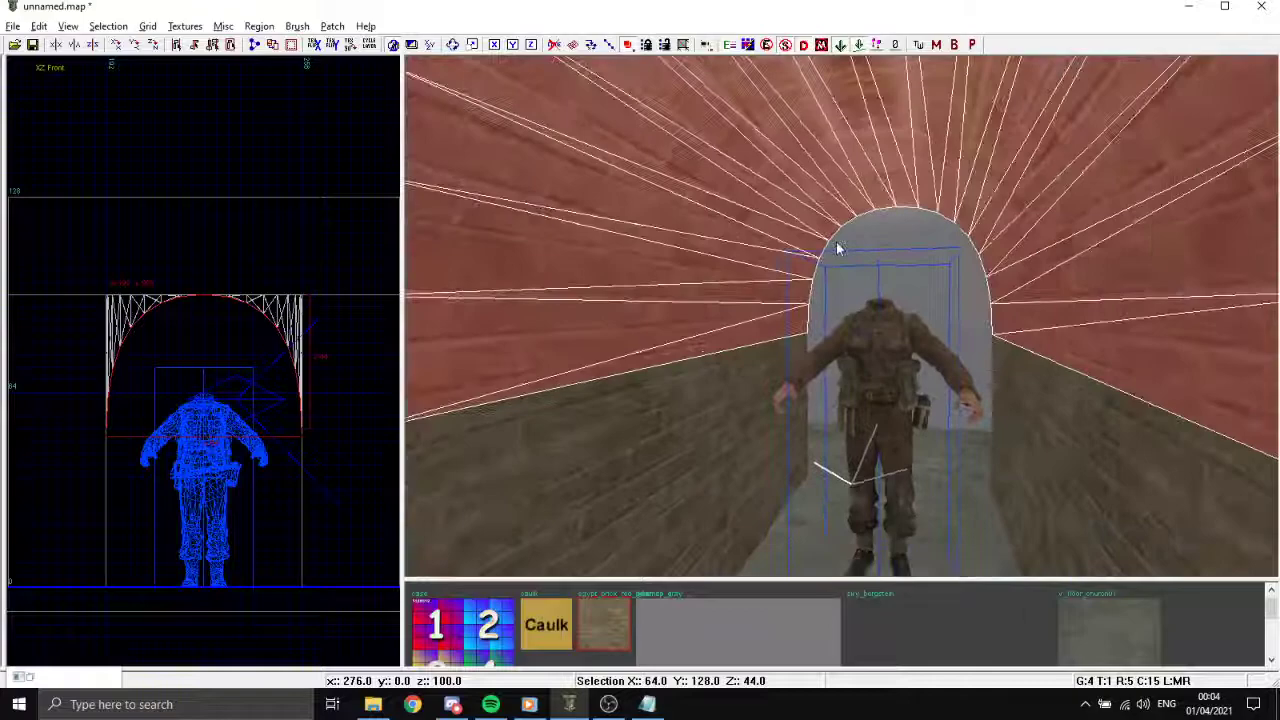
{"action": "key", "text": "Escape"}
{"action": "left_click", "coordinate": [643, 158], "text": "shift"}
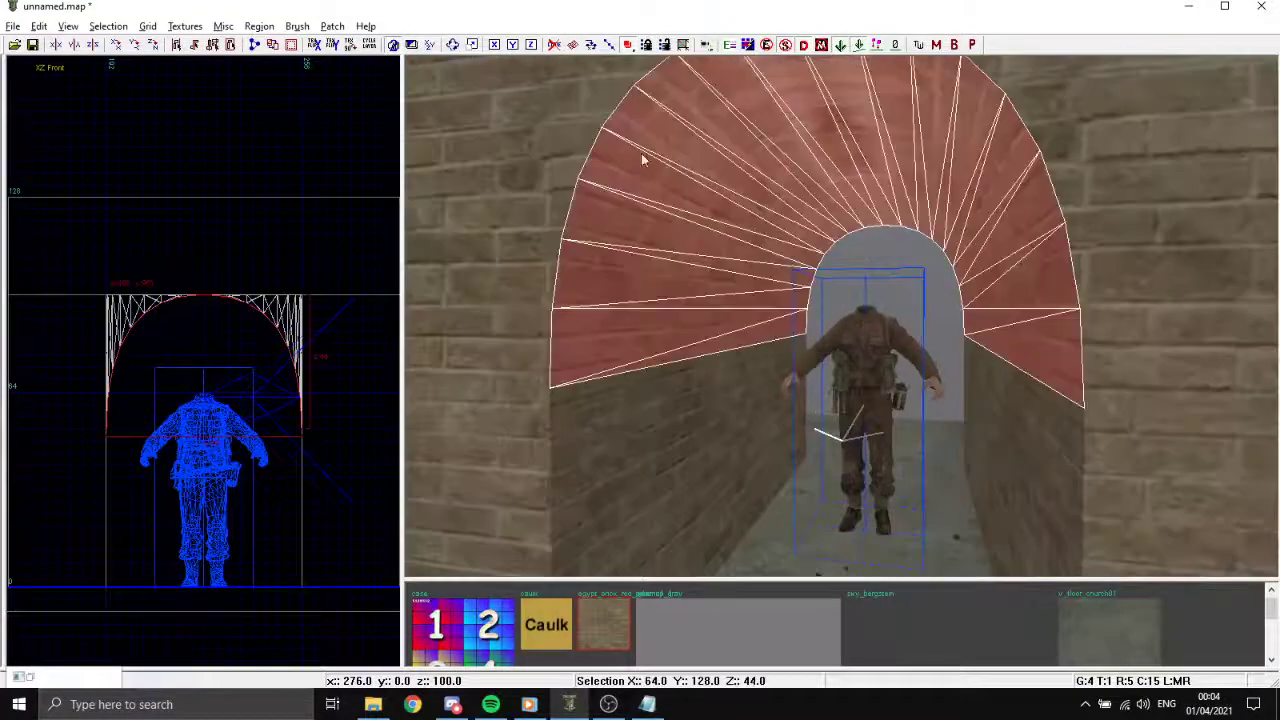
{"action": "key", "text": "Up"}
{"action": "key", "text": "Down"}
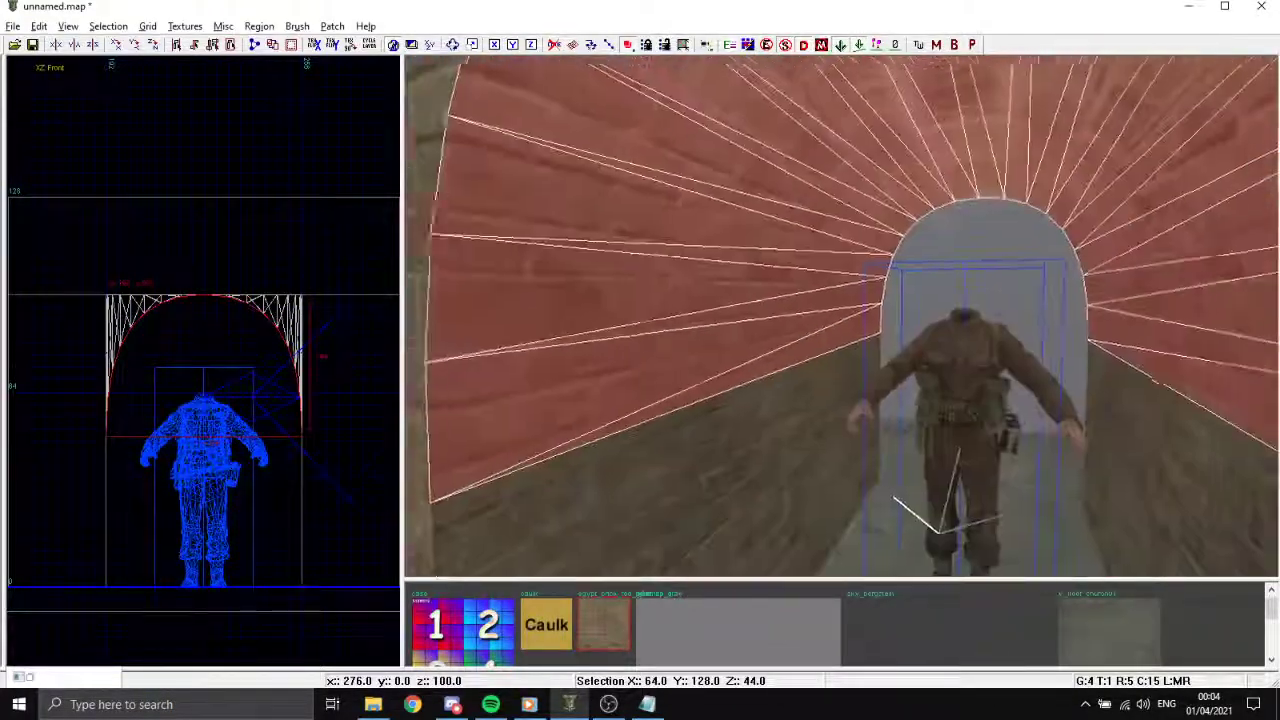
Apply Natural alignment to the arch patch's egypt_brick_red_generic1_1 texture in the Surface Inspector.
{"action": "key", "text": "Escape"}
{"action": "left_click", "coordinate": [787, 263], "text": "shift"}
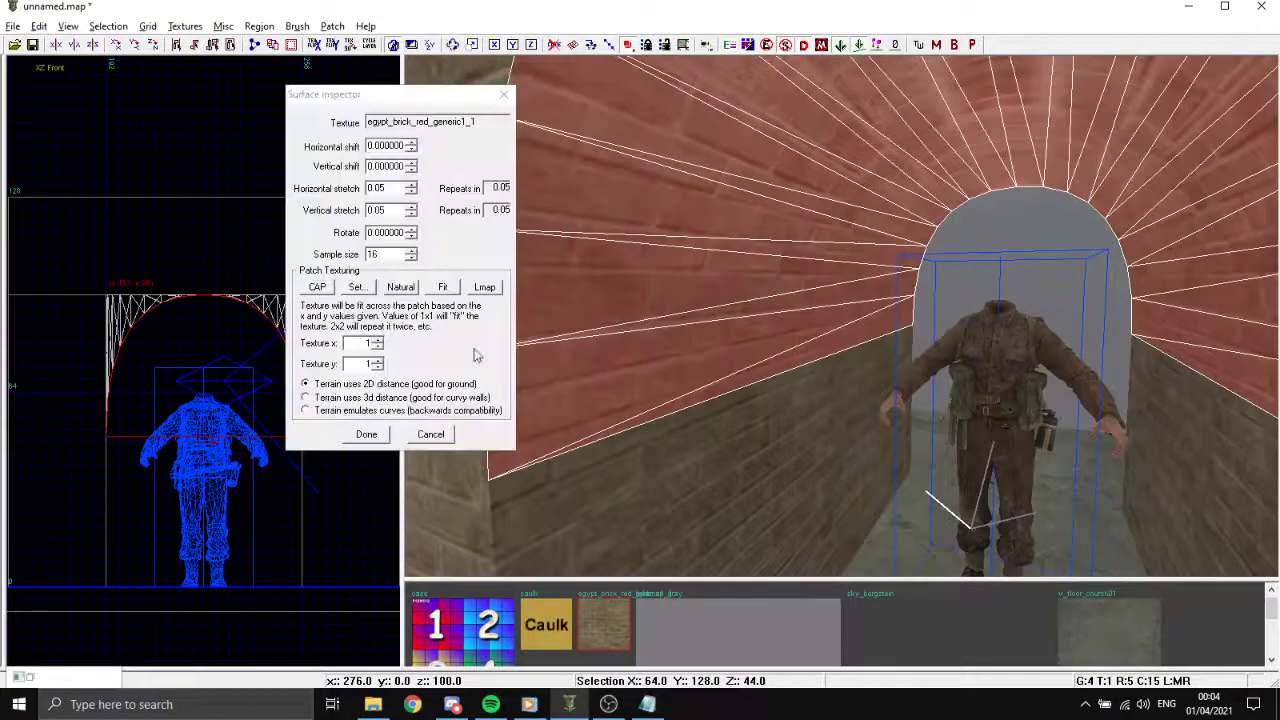
{"action": "key", "text": "Escape"}
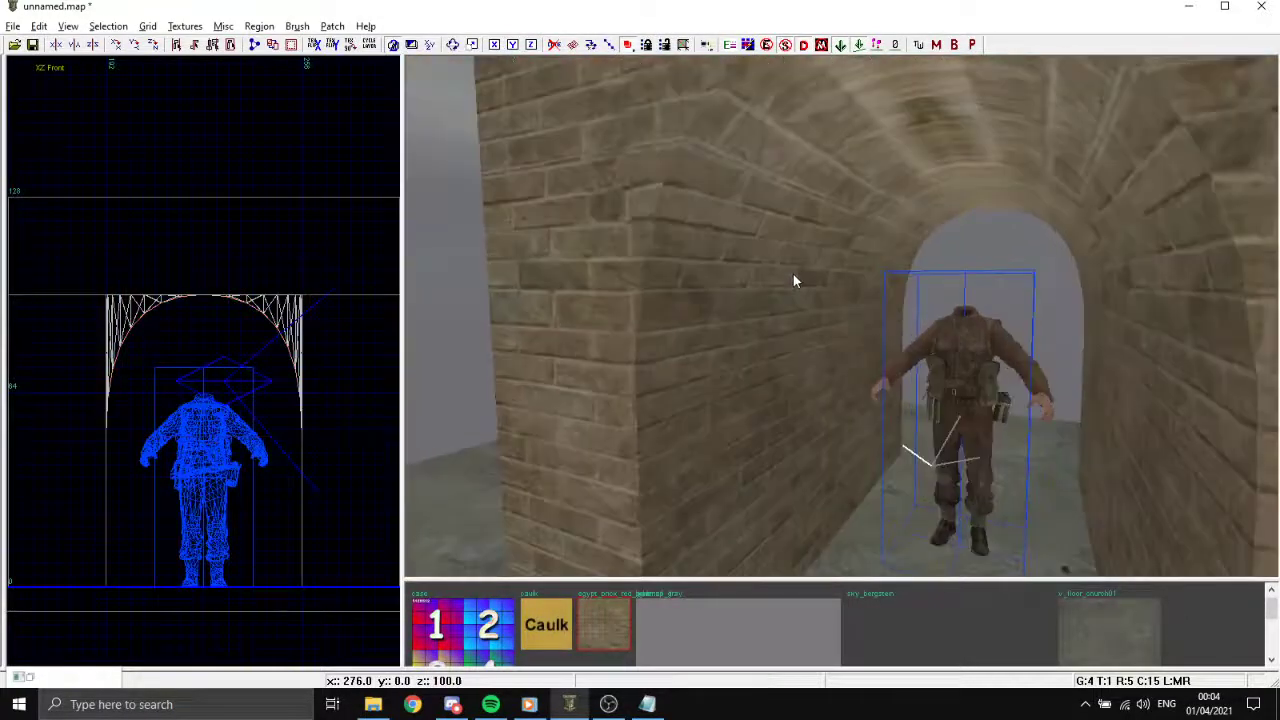
{"action": "left_click", "coordinate": [793, 274], "text": "shift"}
{"action": "key", "text": "Down"}
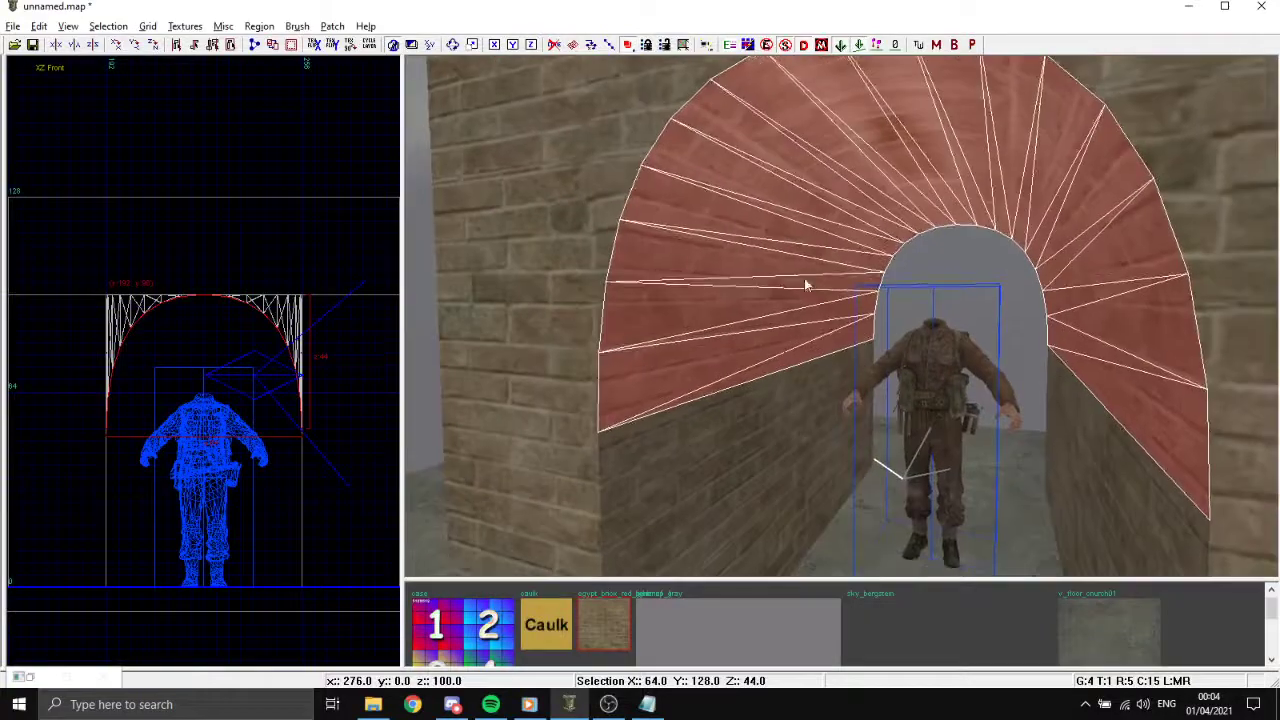
{"action": "key", "text": "s"}
{"action": "left_click", "coordinate": [413, 289]}
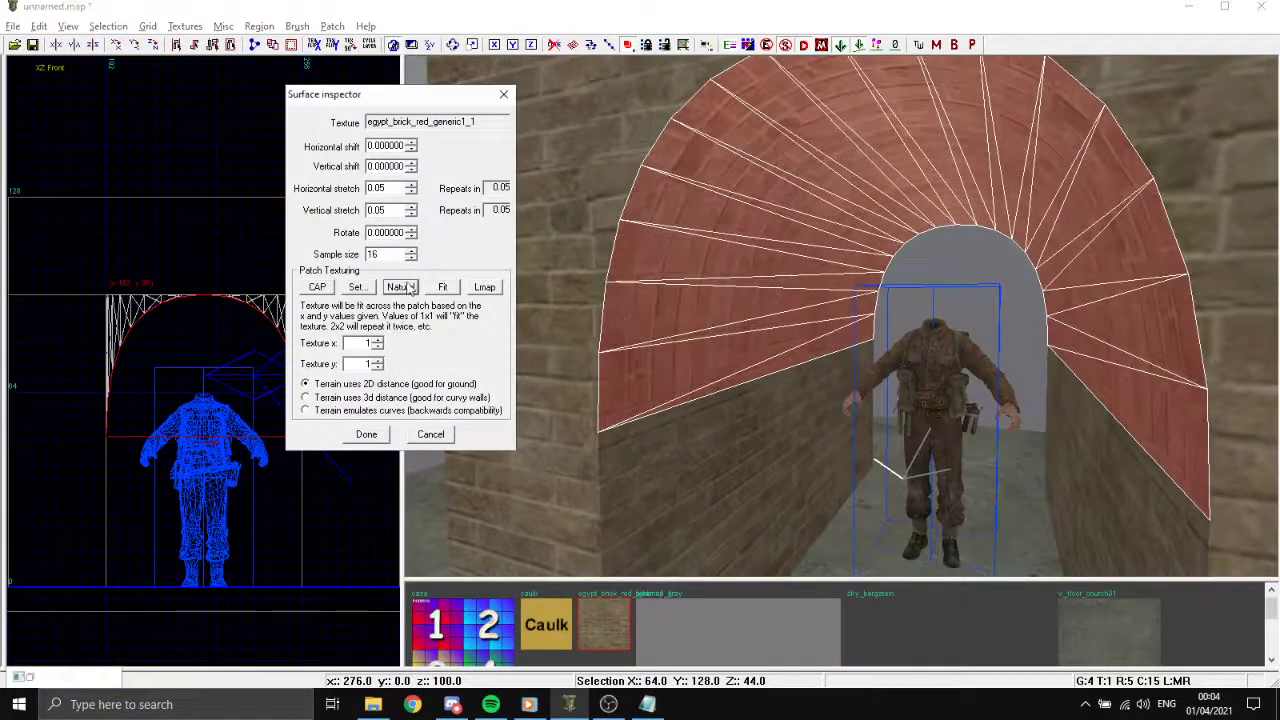
{"action": "key", "text": "Escape"}
Look around the tunnel ceiling and walls to check the re-aligned brick courses.
{"action": "key", "text": "Up"}
{"action": "right_click", "coordinate": [749, 334]}
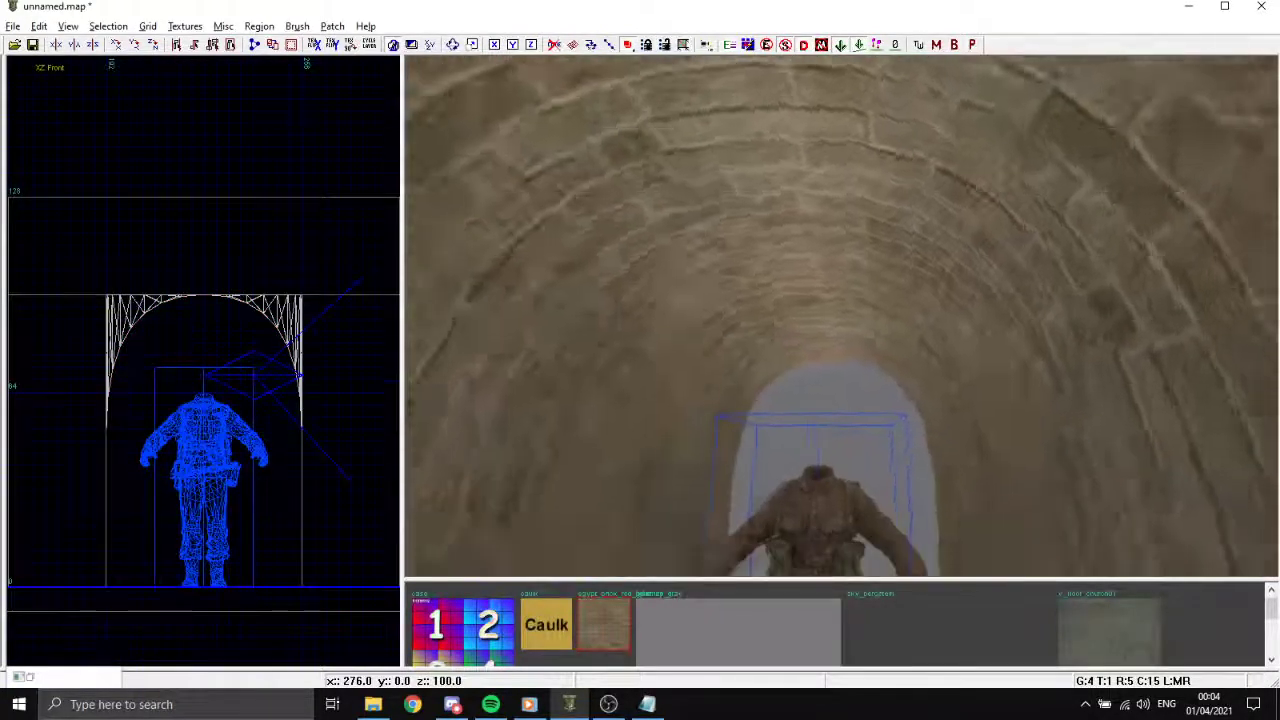
{"action": "key", "text": "Up"}
{"action": "right_click", "coordinate": [751, 291]}
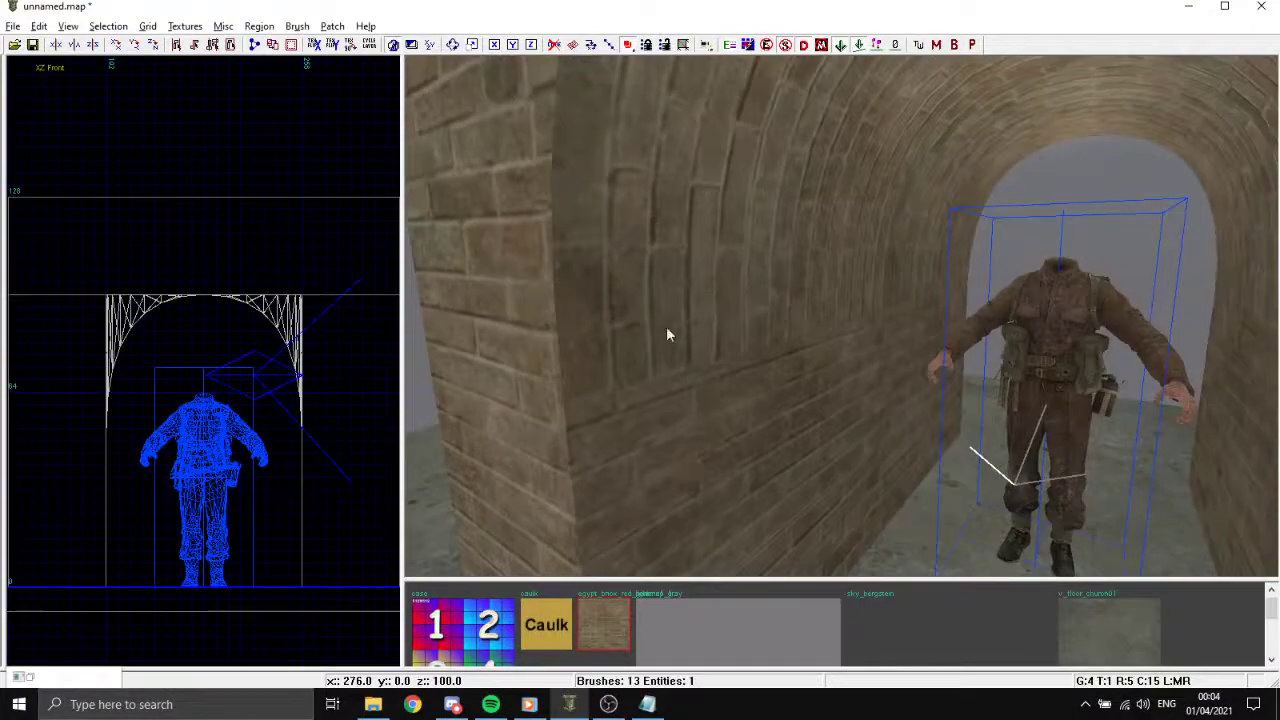
{"action": "right_click", "coordinate": [678, 382]}
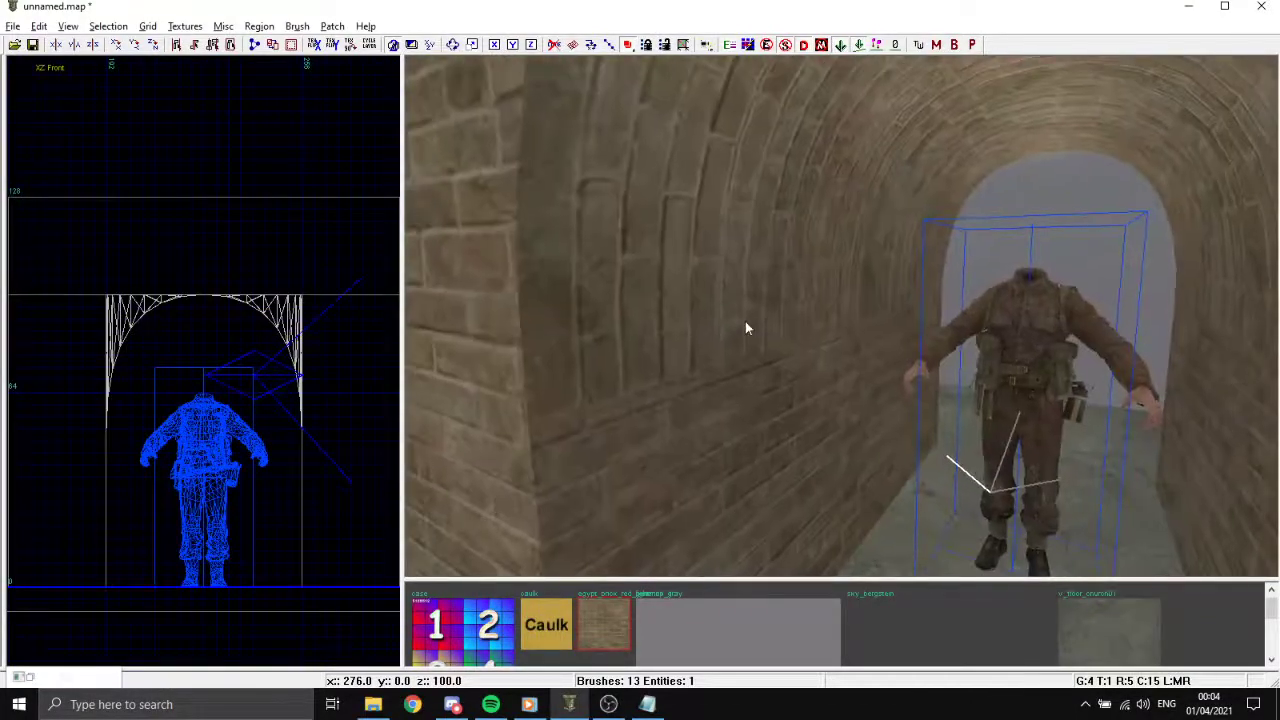
Select the arch patch, undo the last change with Ctrl+Z, and turn the view down the corridor.
{"action": "left_click", "coordinate": [780, 311], "text": "shift"}
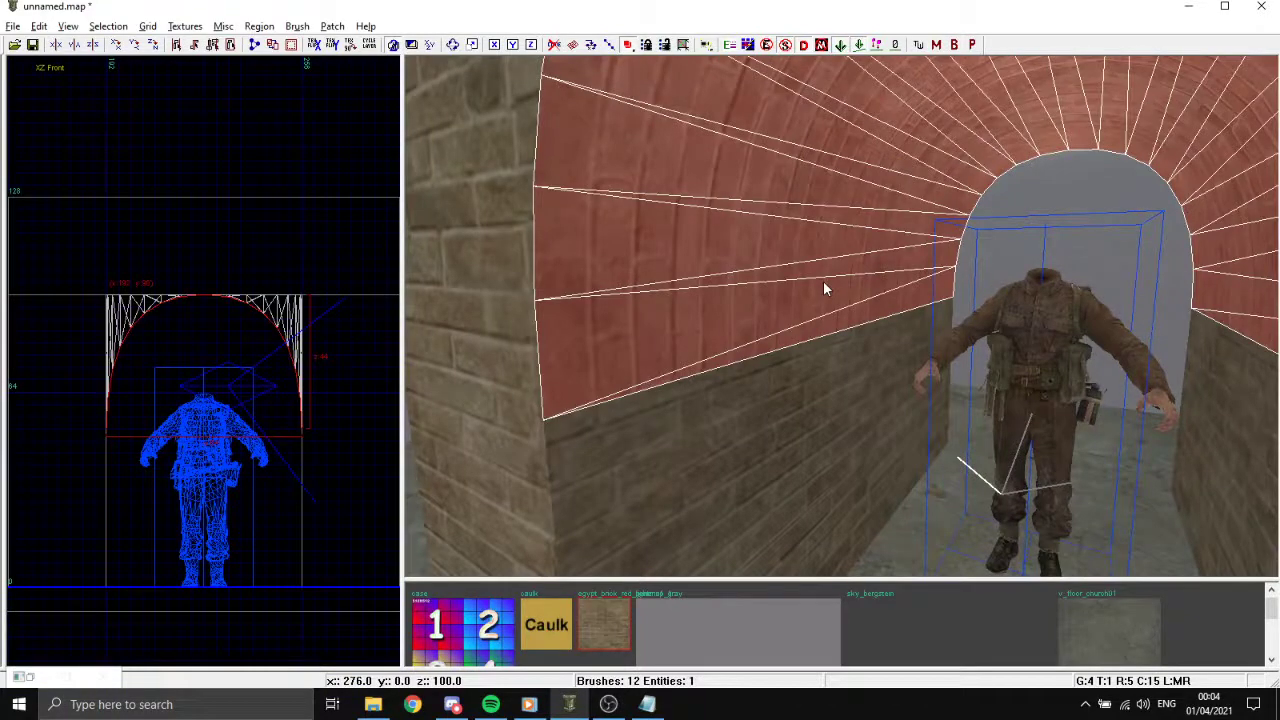
{"action": "key", "text": "ctrl+z"}
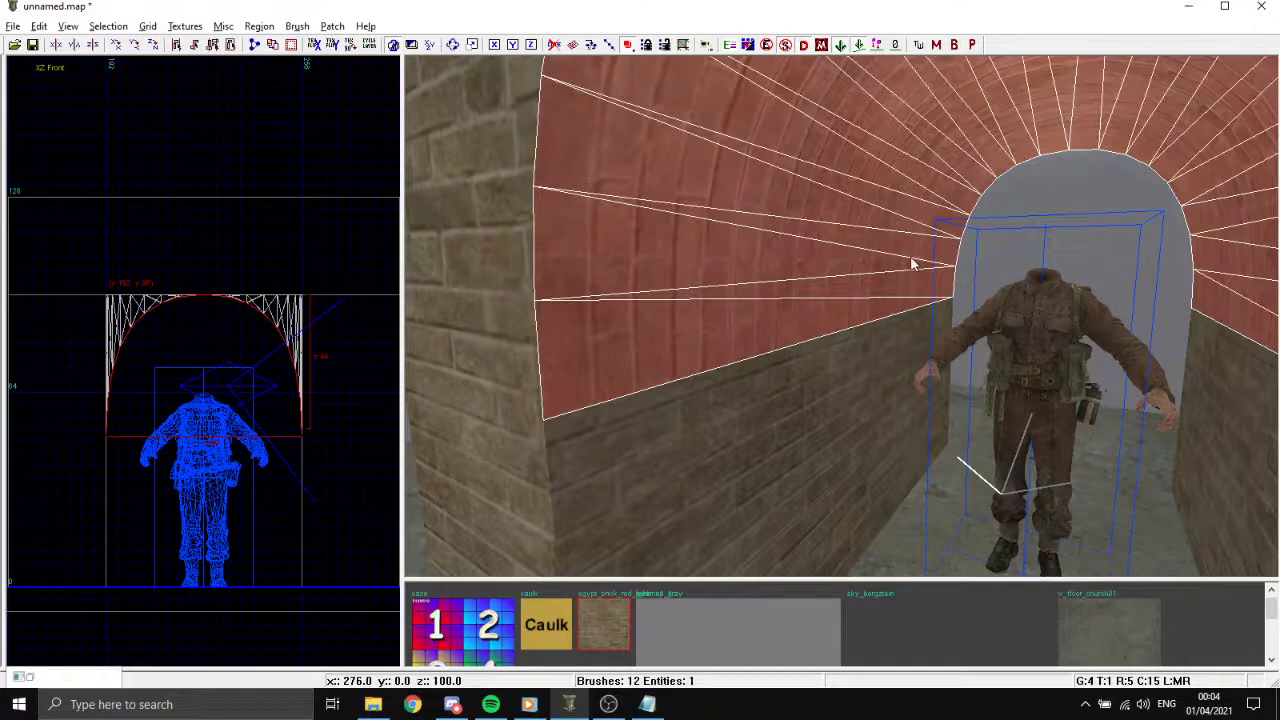
{"action": "left_click", "coordinate": [895, 232], "text": "shift"}
{"action": "left_click", "coordinate": [757, 211], "text": "shift"}
{"action": "left_click", "coordinate": [757, 211], "text": "shift"}
{"action": "right_click", "coordinate": [757, 211]}
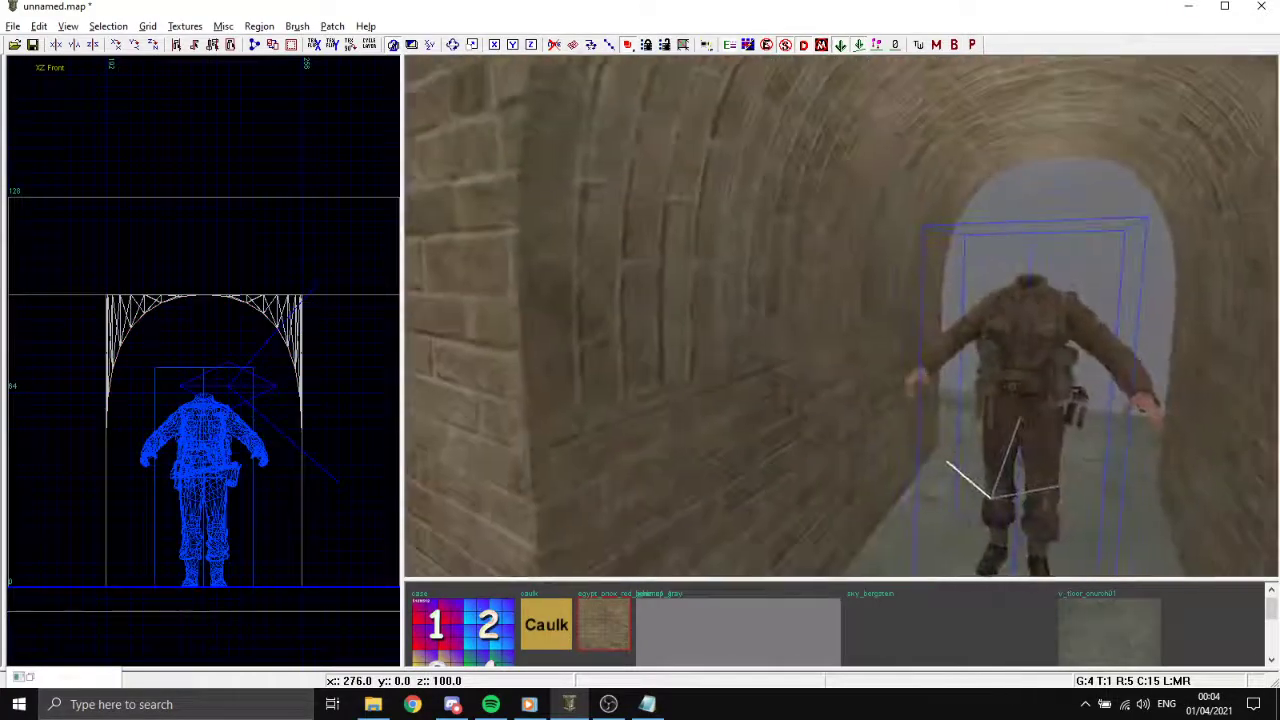
{"action": "right_click", "coordinate": [707, 256]}
Reselect the arch patch and bring its surface settings back up.
{"action": "left_click", "coordinate": [707, 256], "text": "shift"}
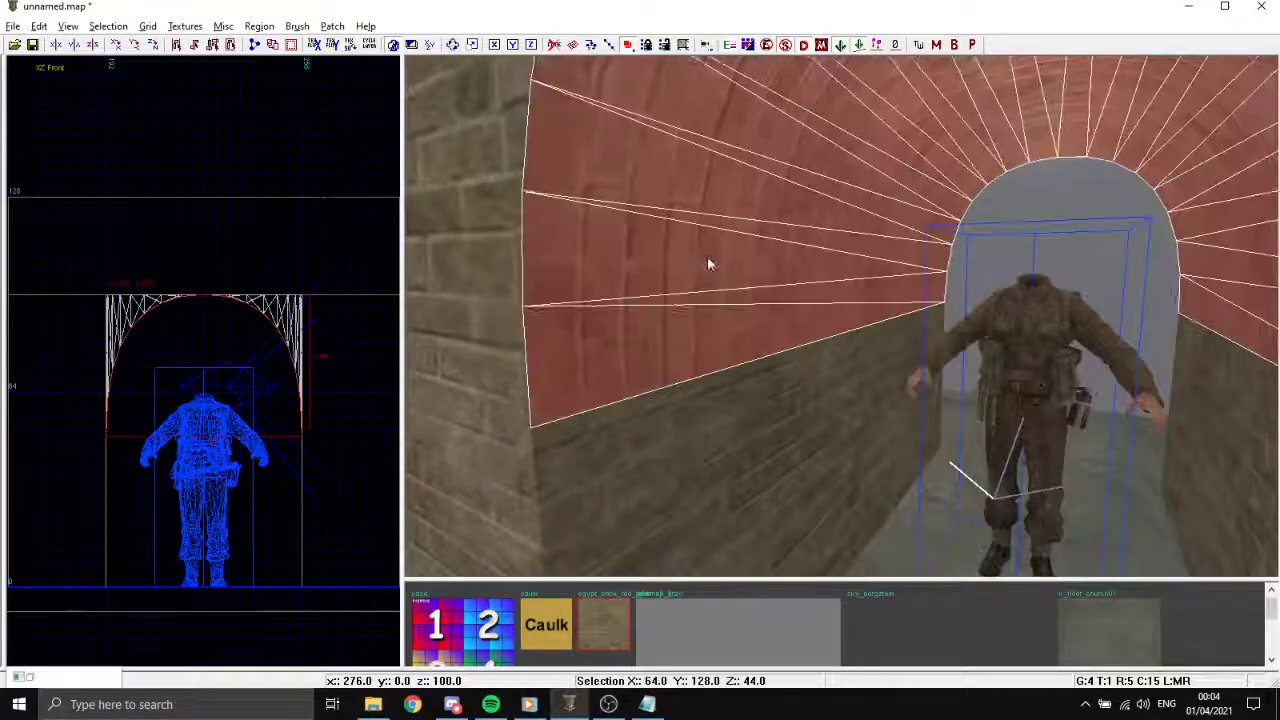
{"action": "left_click", "coordinate": [756, 243], "text": "shift"}
{"action": "left_click", "coordinate": [756, 243], "text": "shift"}
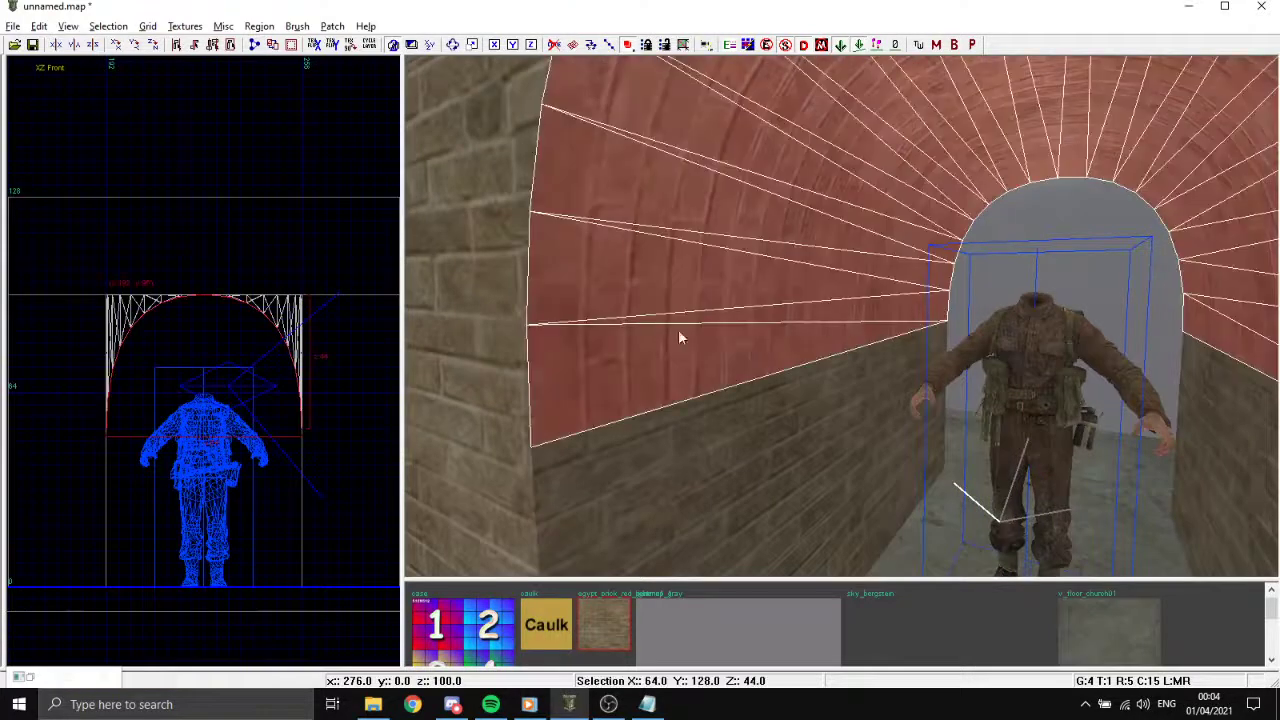
{"action": "key", "text": "s"}
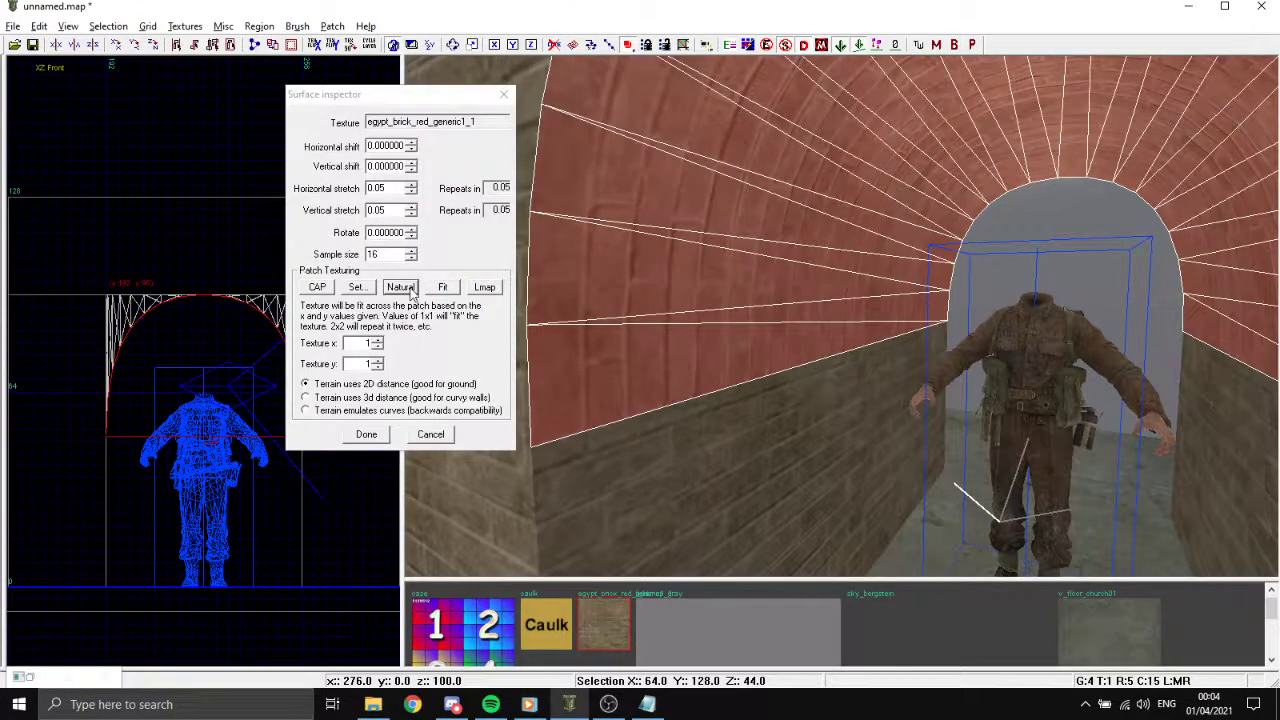
{"action": "left_click_drag", "start_coordinate": [423, 100], "coordinate": [409, 90]}
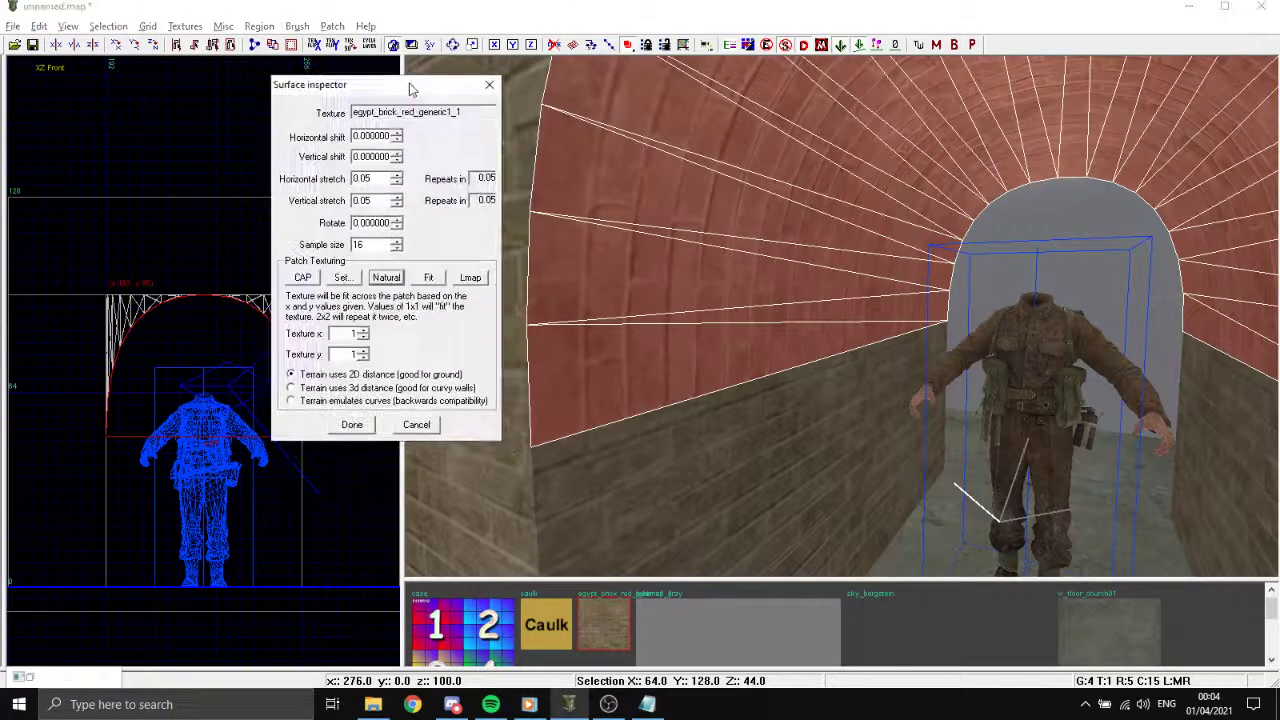
Fly into the arch tunnel to compare its brick texture with the side walls.
{"action": "key", "text": "Escape"}
{"action": "right_click", "coordinate": [736, 294]}
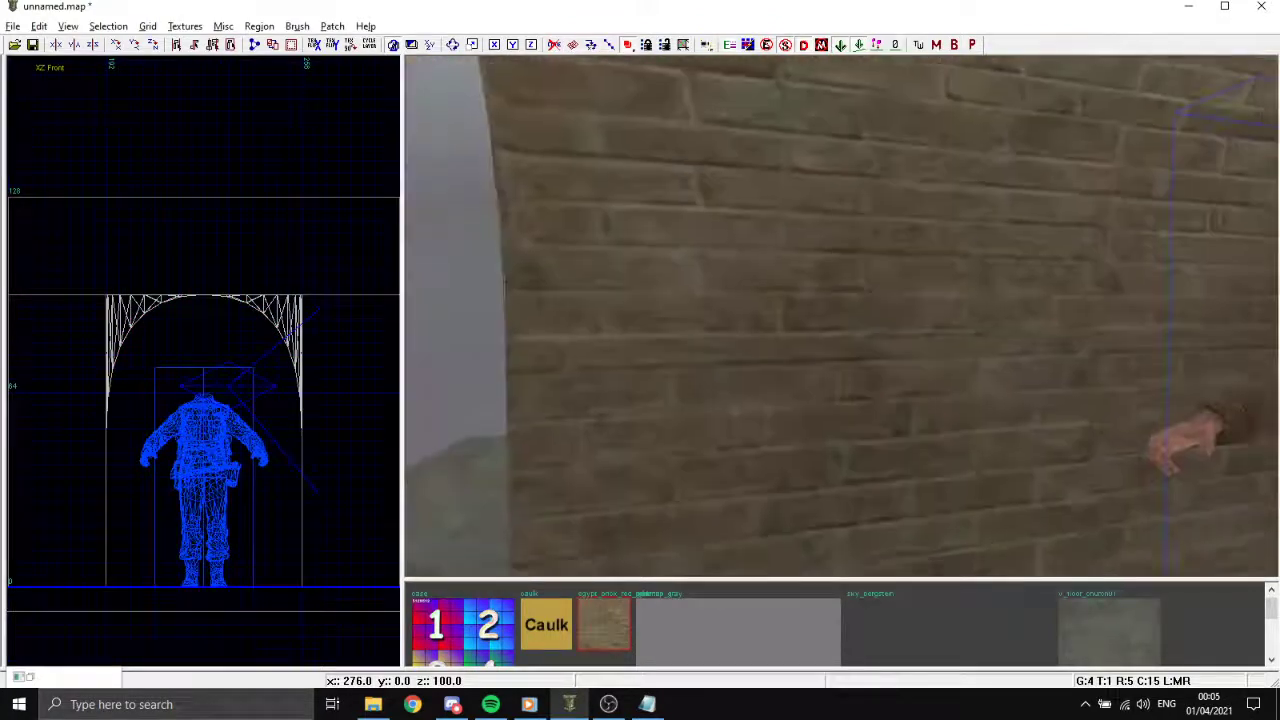
{"action": "key", "text": "Down"}
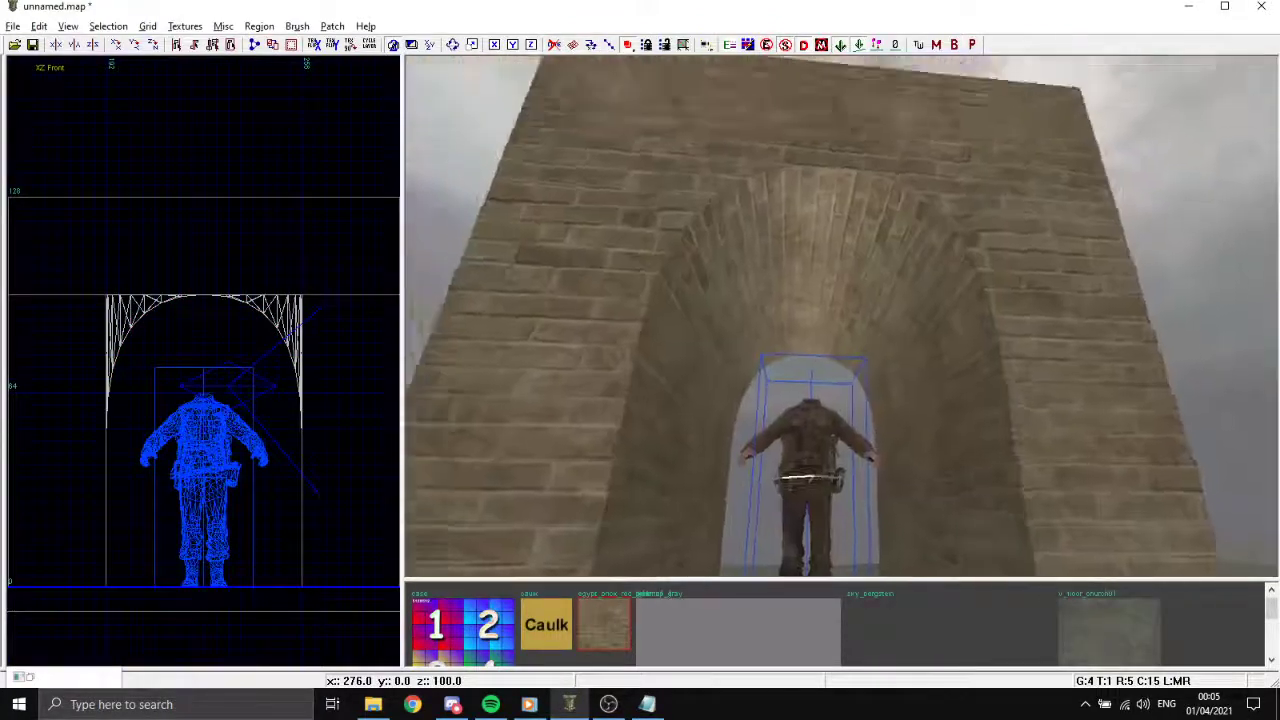
{"action": "key", "text": "Up"}
{"action": "right_click", "coordinate": [730, 259]}
{"action": "left_click", "coordinate": [730, 259], "text": "shift"}
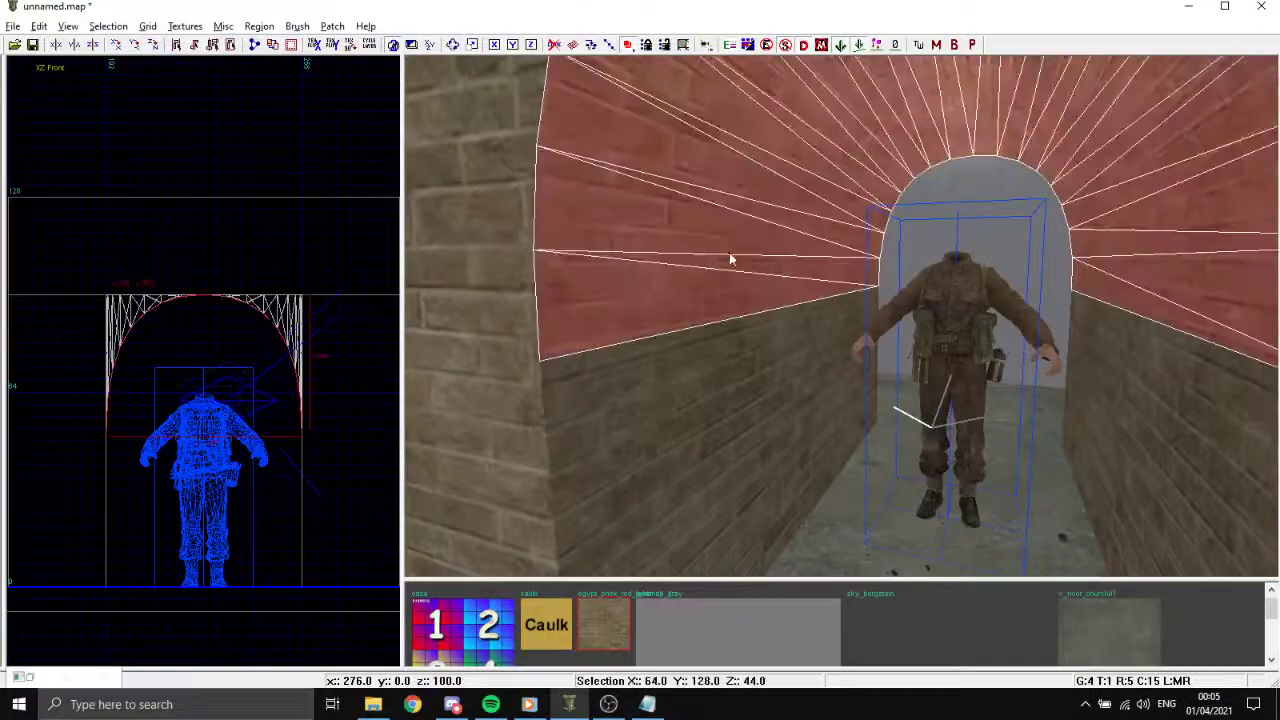
{"action": "key", "text": "Escape"}
{"action": "right_click", "coordinate": [730, 259]}
{"action": "key", "text": "Up"}
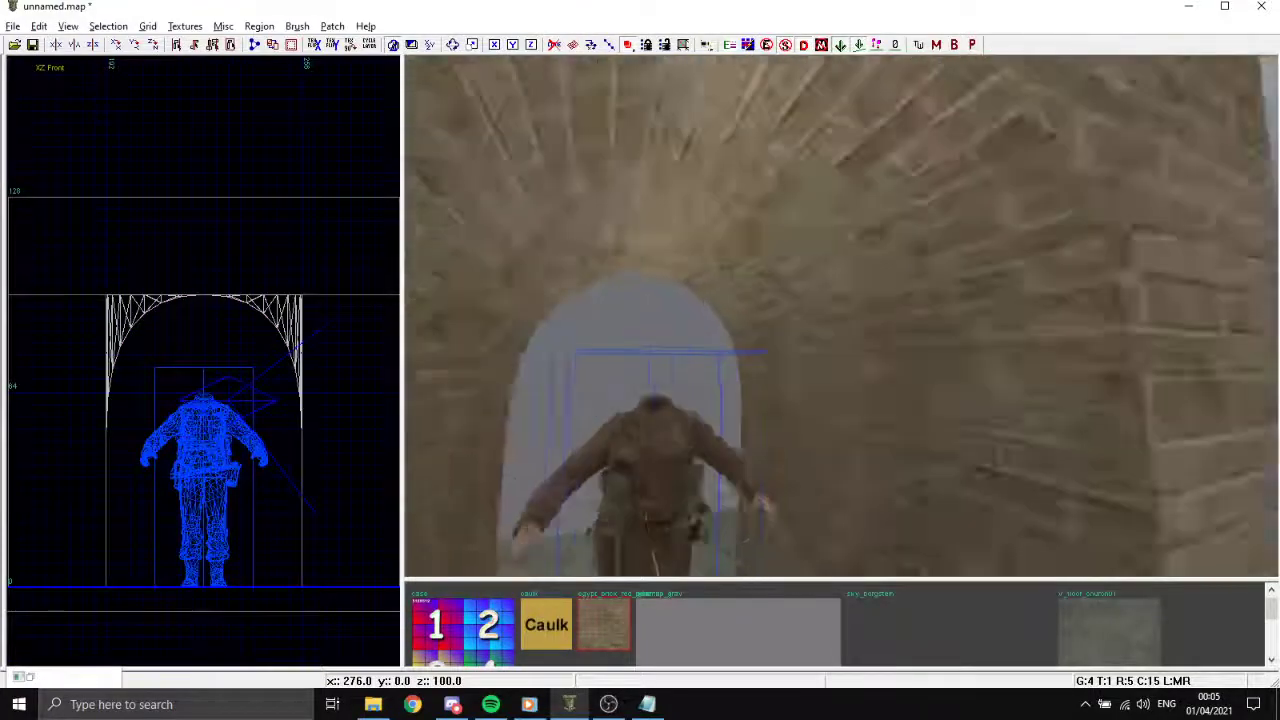
{"action": "key", "text": "Down"}
{"action": "key", "text": "Up"}
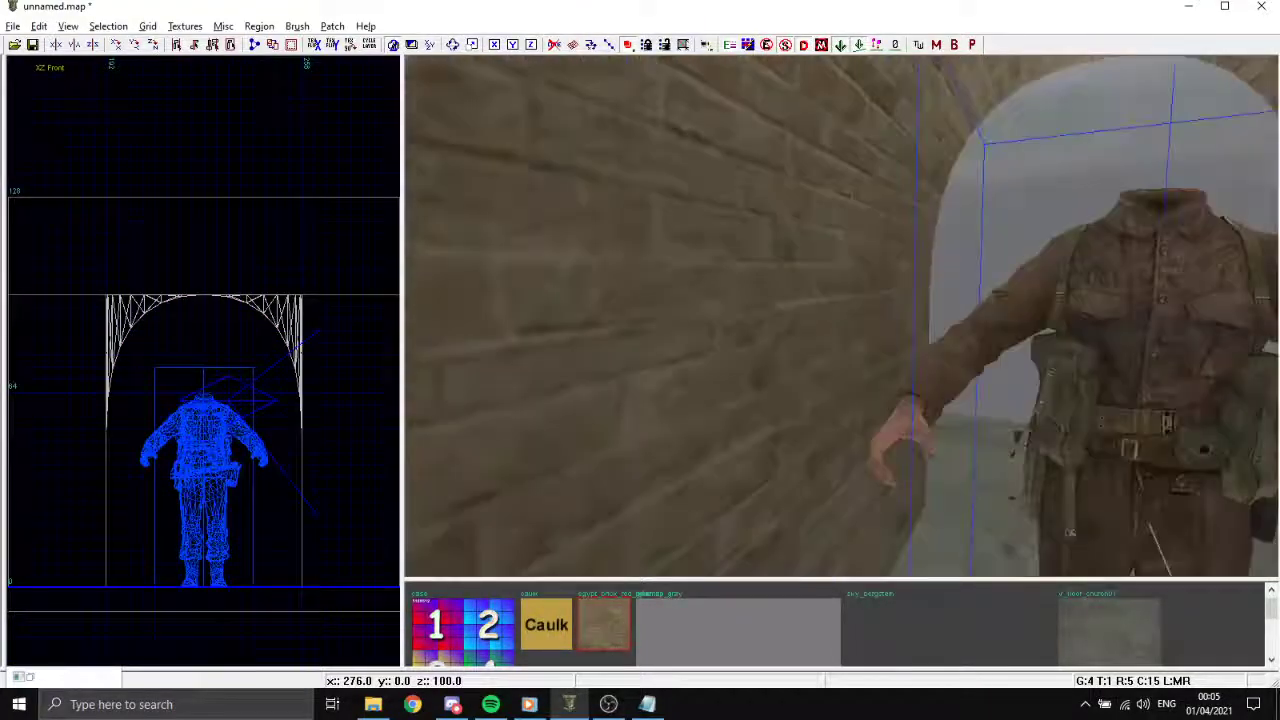
{"action": "key", "text": "Down"}
{"action": "key", "text": "Up"}
{"action": "right_click", "coordinate": [752, 267]}
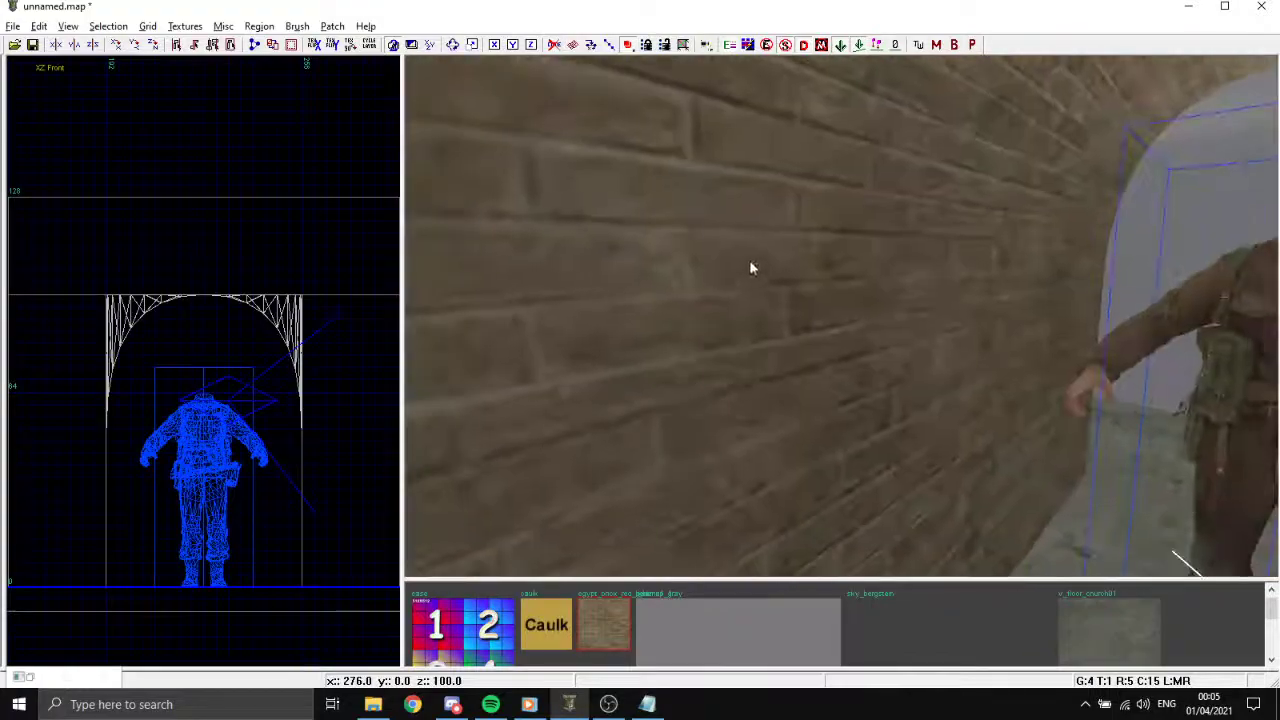
Select the arch patch again and move in and out beneath it to inspect the courses.
{"action": "left_click", "coordinate": [788, 287], "text": "shift"}
{"action": "key", "text": "Down"}
{"action": "key", "text": "Up"}
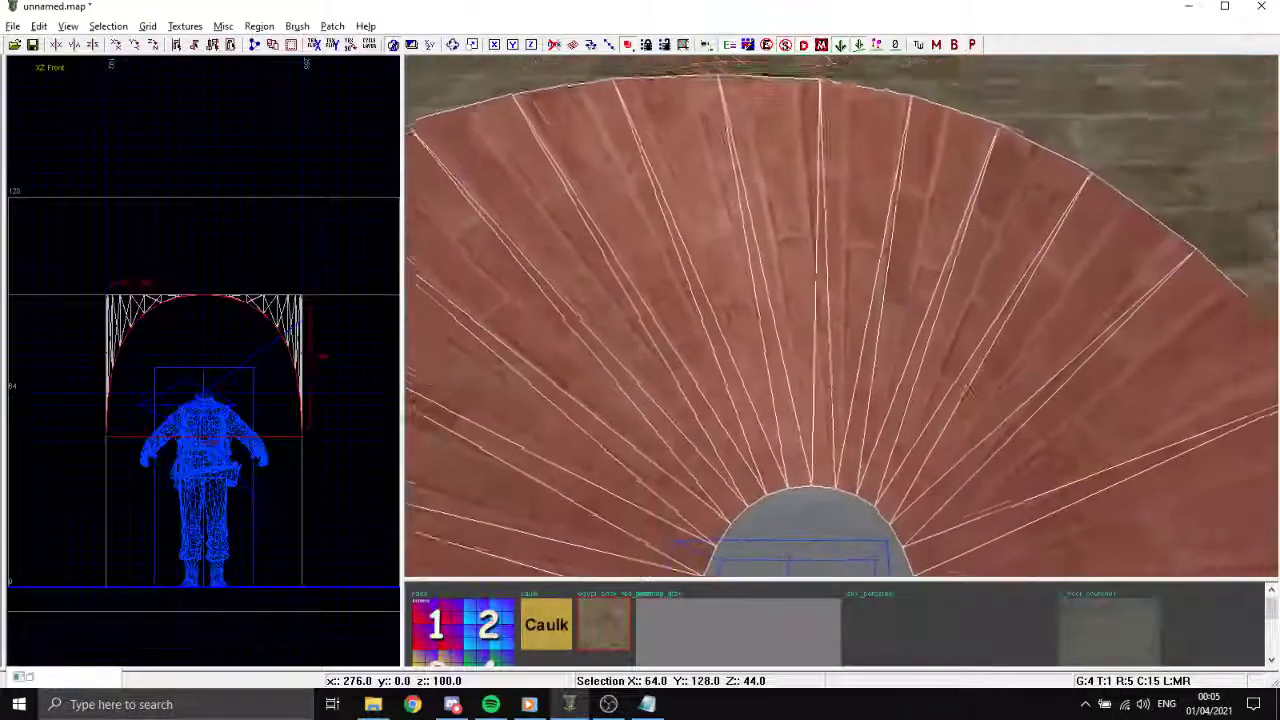
{"action": "key", "text": "Down"}
{"action": "key", "text": "Up"}
{"action": "key", "text": "Down"}
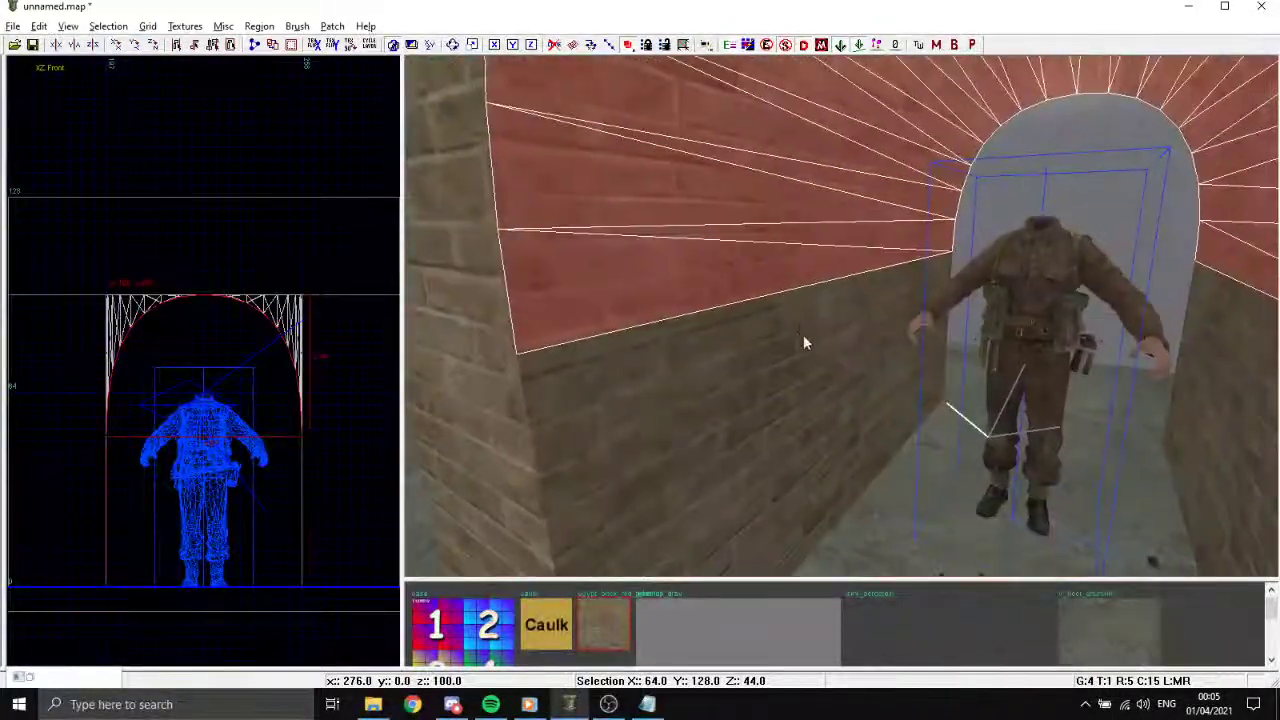
{"action": "key", "text": "Up"}
{"action": "key", "text": "Down"}
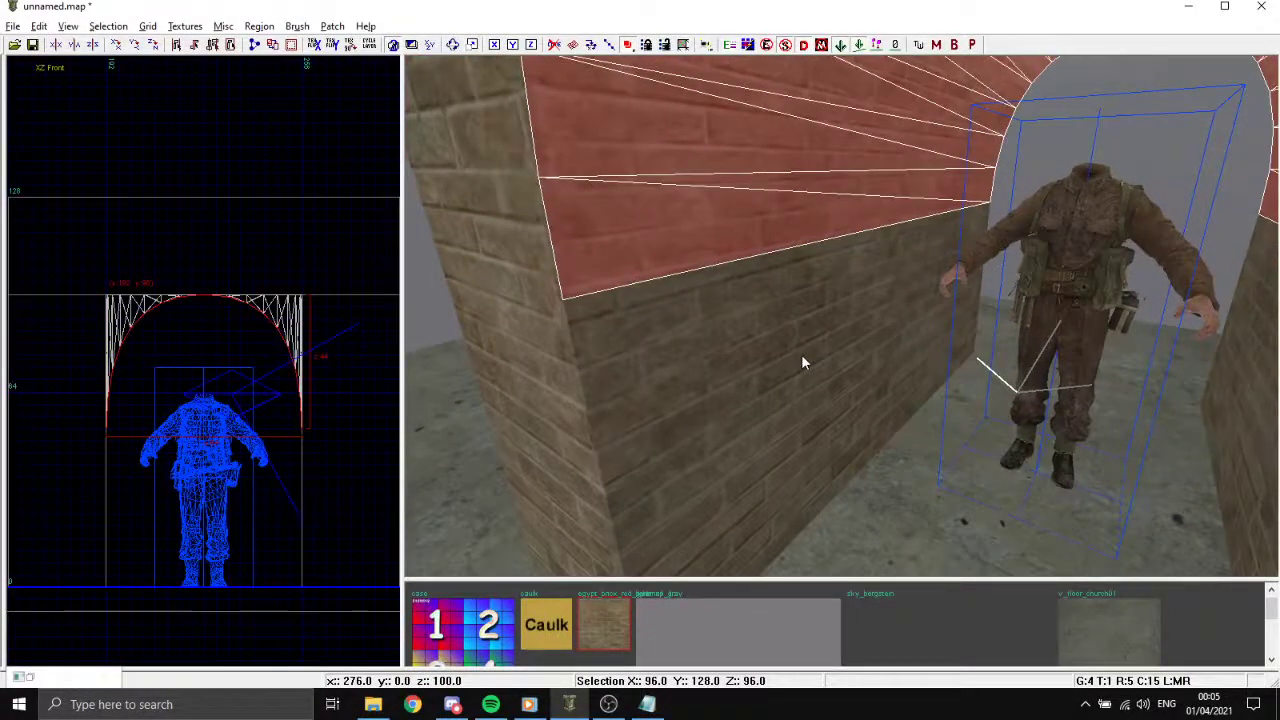
{"action": "key", "text": "Escape"}
Fly up close to the arch-to-wall seam to confirm the brick courses continue, then reselect the arch.
{"action": "right_click", "coordinate": [785, 213]}
{"action": "left_click", "coordinate": [841, 317], "text": "shift"}
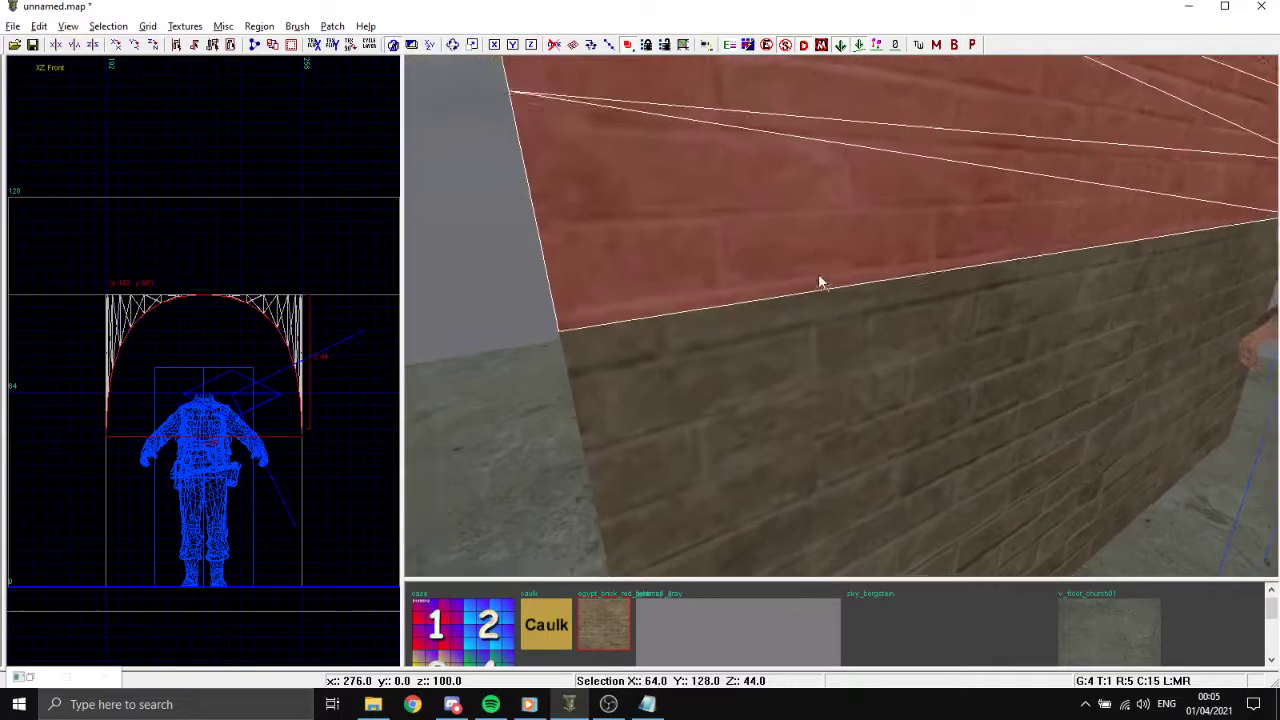
{"action": "key", "text": "Up"}
{"action": "key", "text": "Up"}
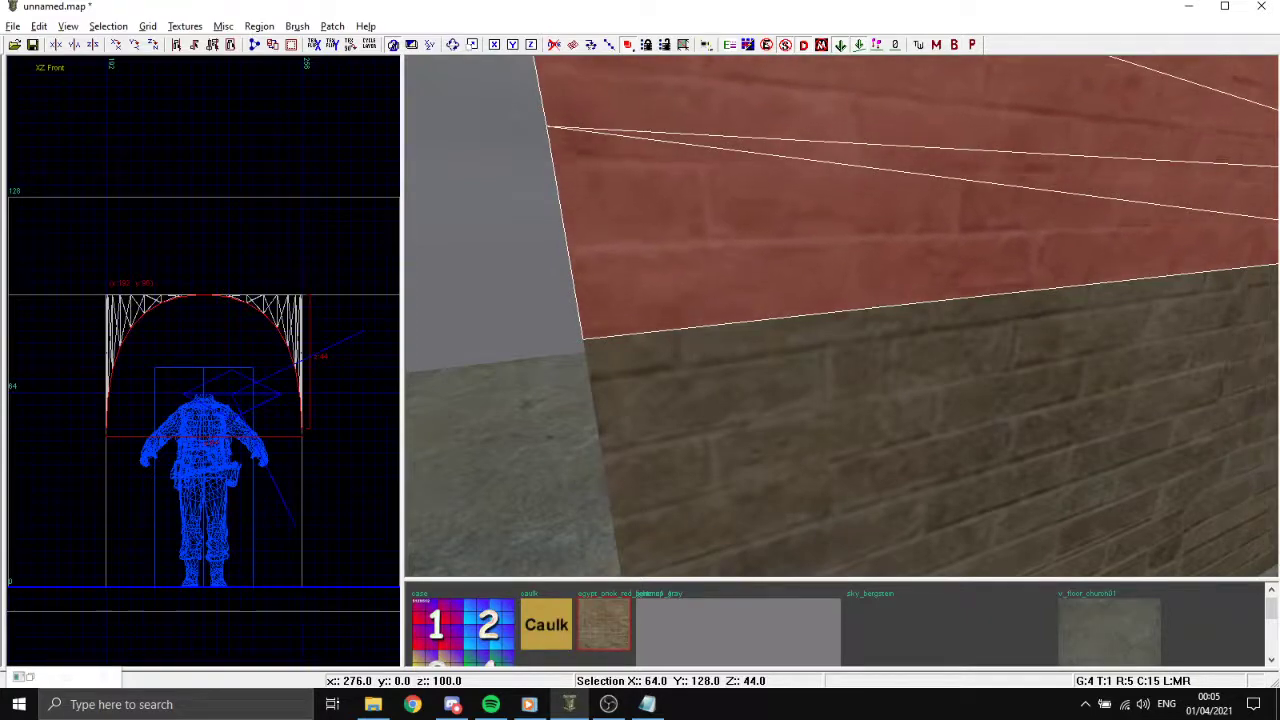
{"action": "key", "text": "Up"}
{"action": "key", "text": "Up"}
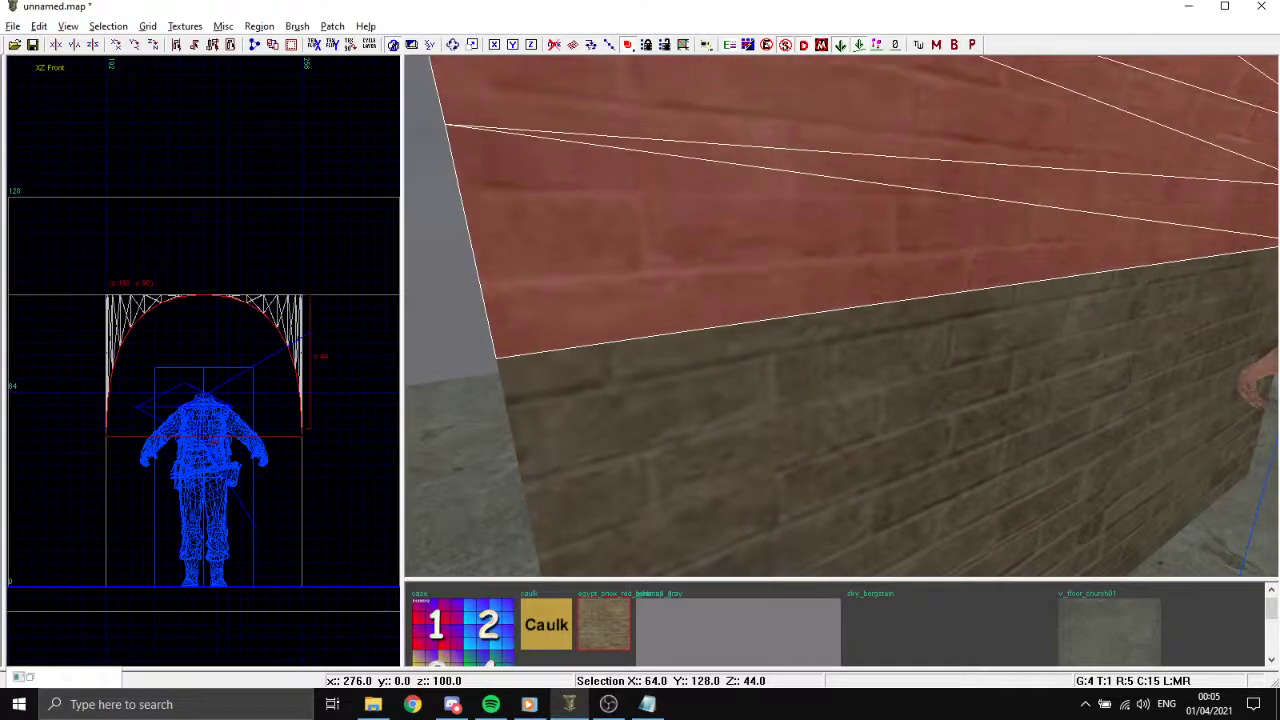
{"action": "key", "text": "Escape"}
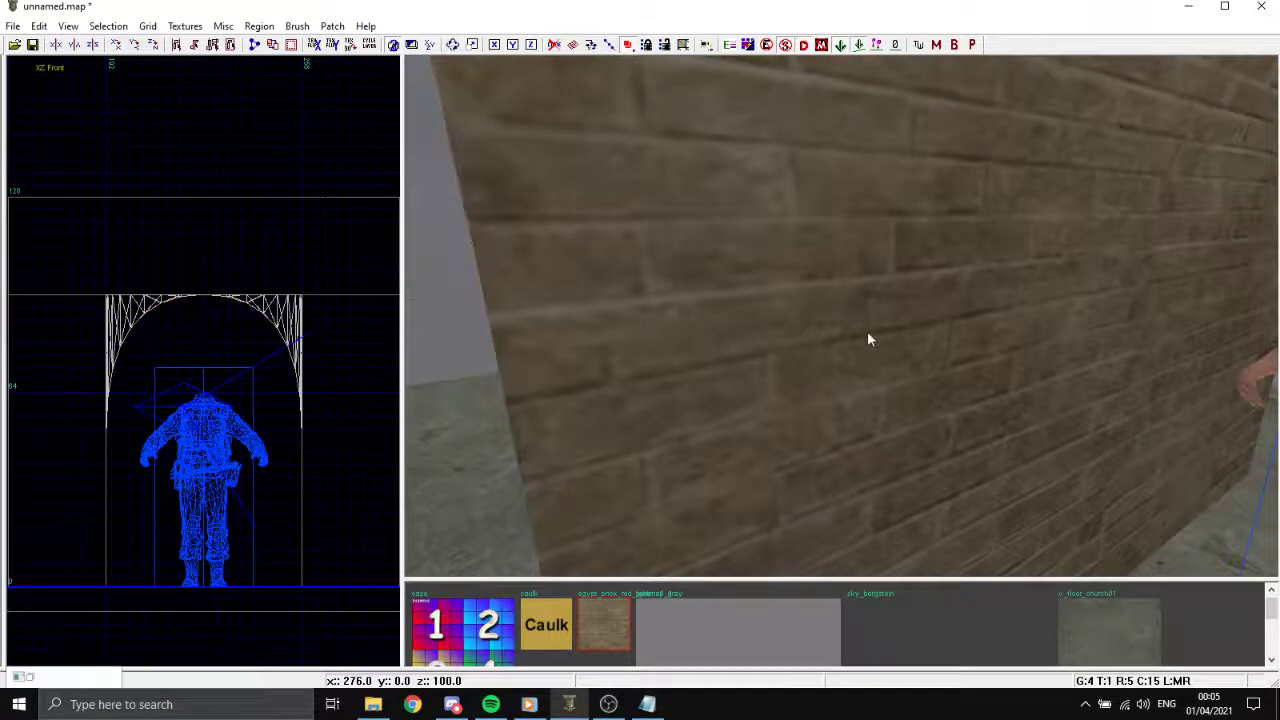
{"action": "right_click", "coordinate": [867, 340]}
{"action": "key", "text": "Up"}
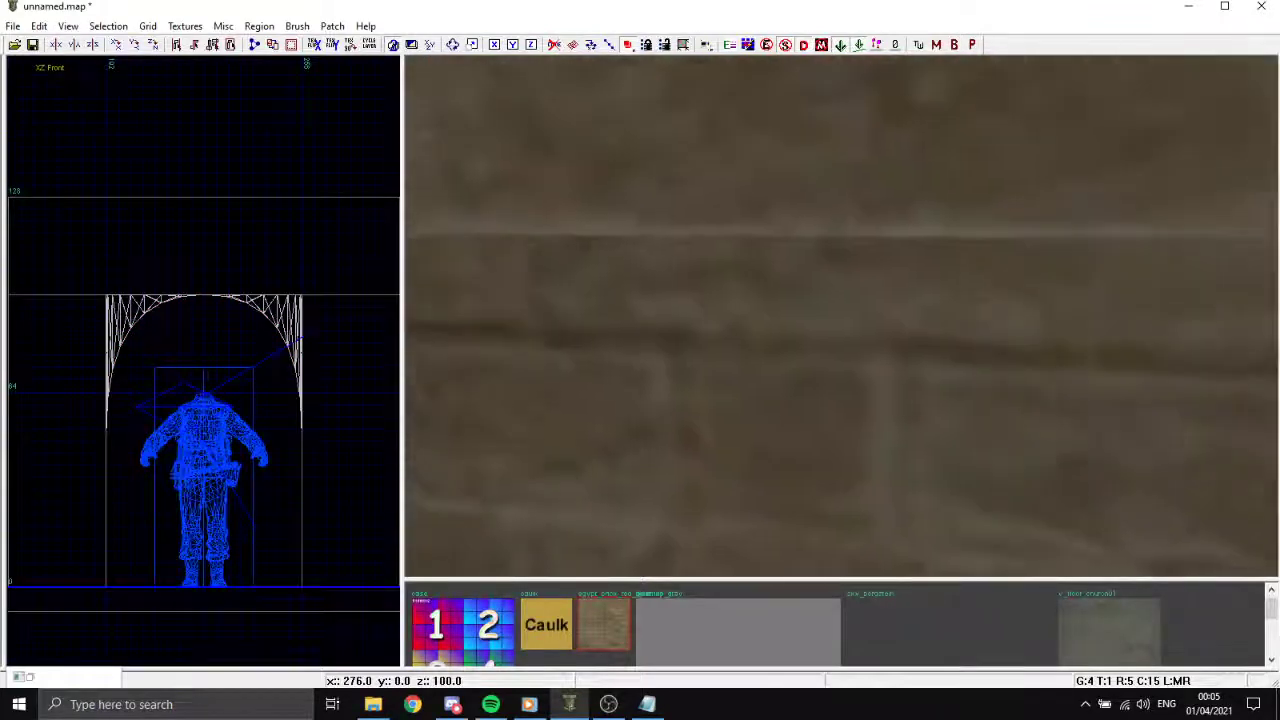
{"action": "left_click", "coordinate": [861, 274], "text": "shift"}
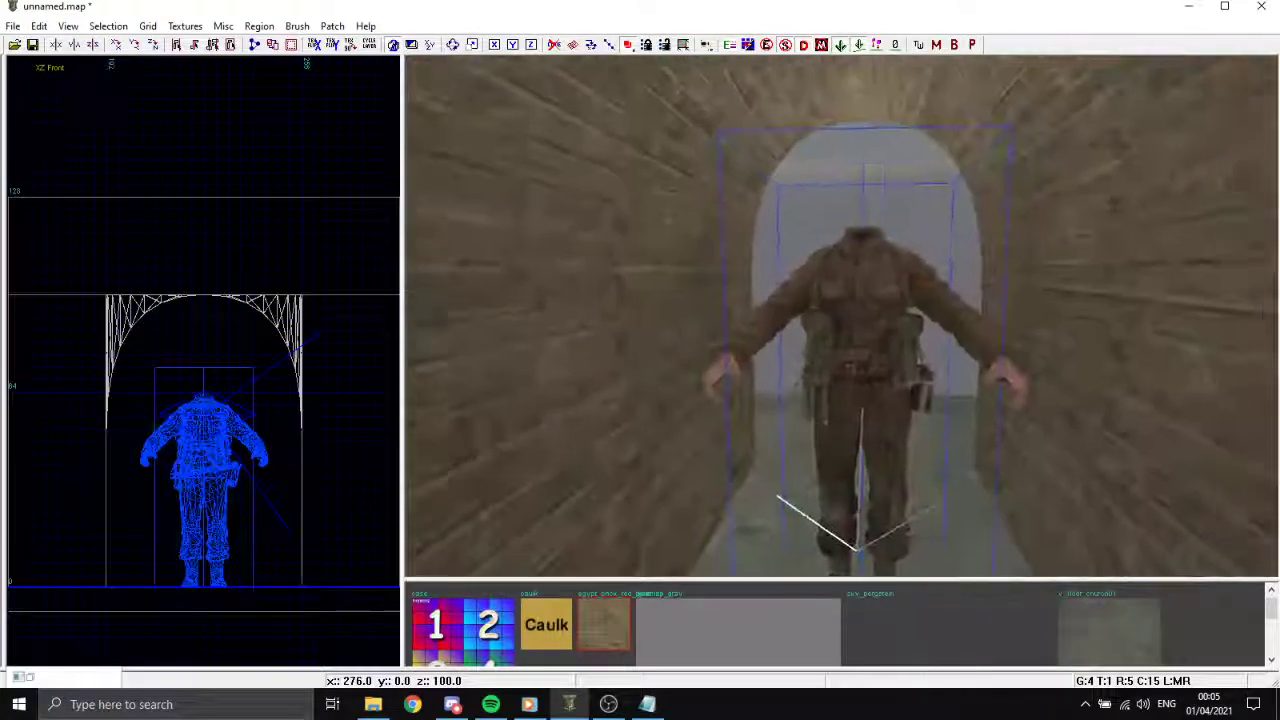
Fly in and out of the tunnel past the soldier, ending back outside viewing the whole arch.
{"action": "key", "text": "Down"}
{"action": "key", "text": "Down"}
{"action": "key", "text": "Down"}
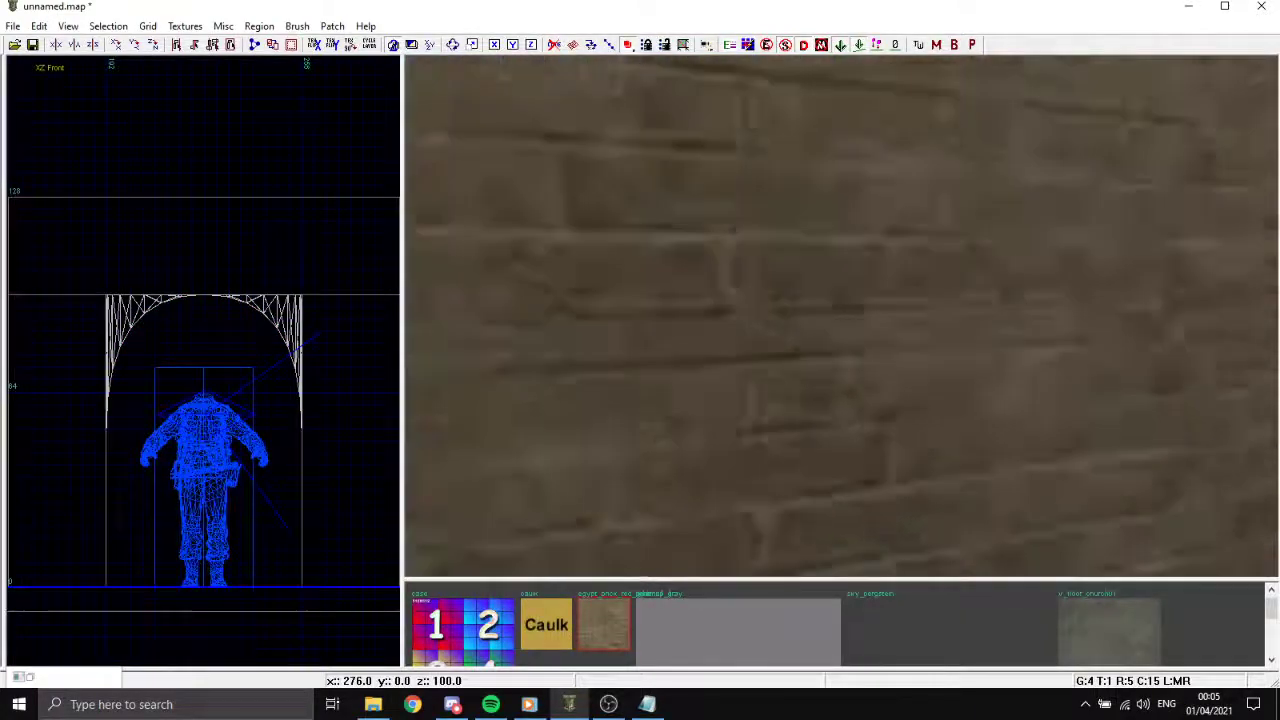
{"action": "key", "text": "Down"}
{"action": "key", "text": "Down"}
{"action": "key", "text": "Up"}
{"action": "key", "text": "Up"}
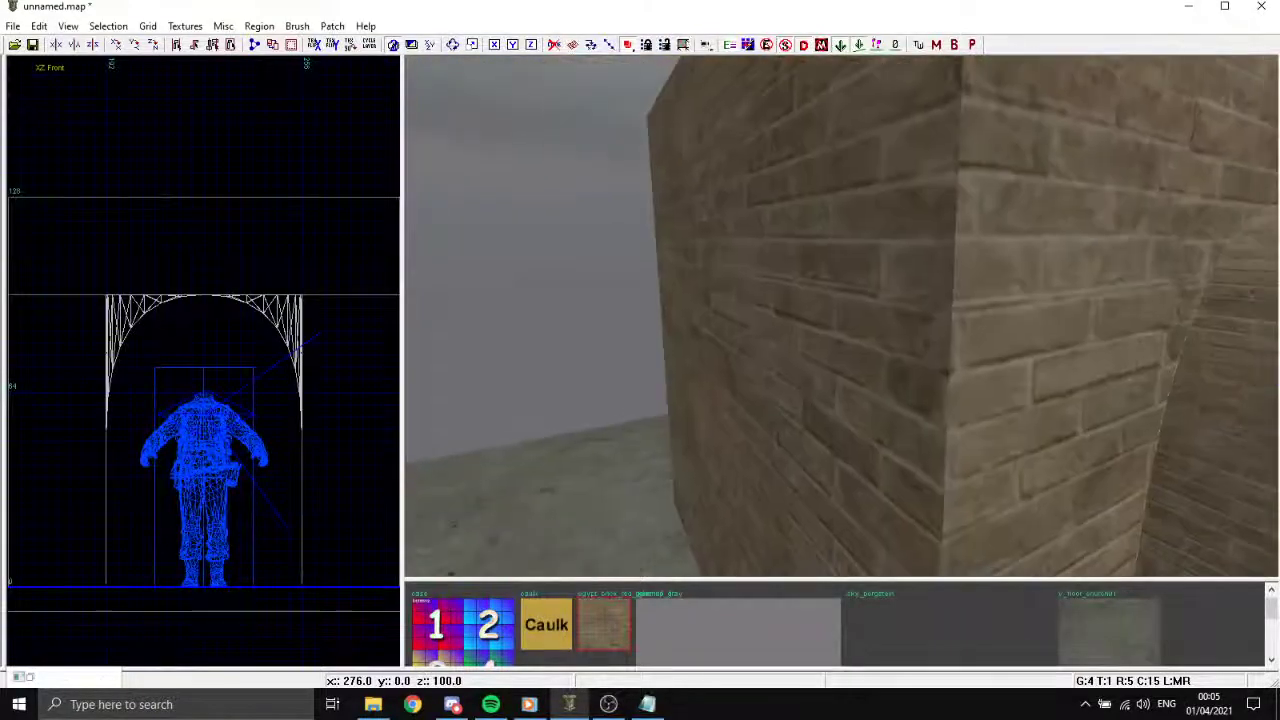
{"action": "right_click", "coordinate": [790, 422]}
{"action": "key", "text": "Up"}
{"action": "key", "text": "Down"}
{"action": "key", "text": "Up"}
{"action": "key", "text": "Up"}
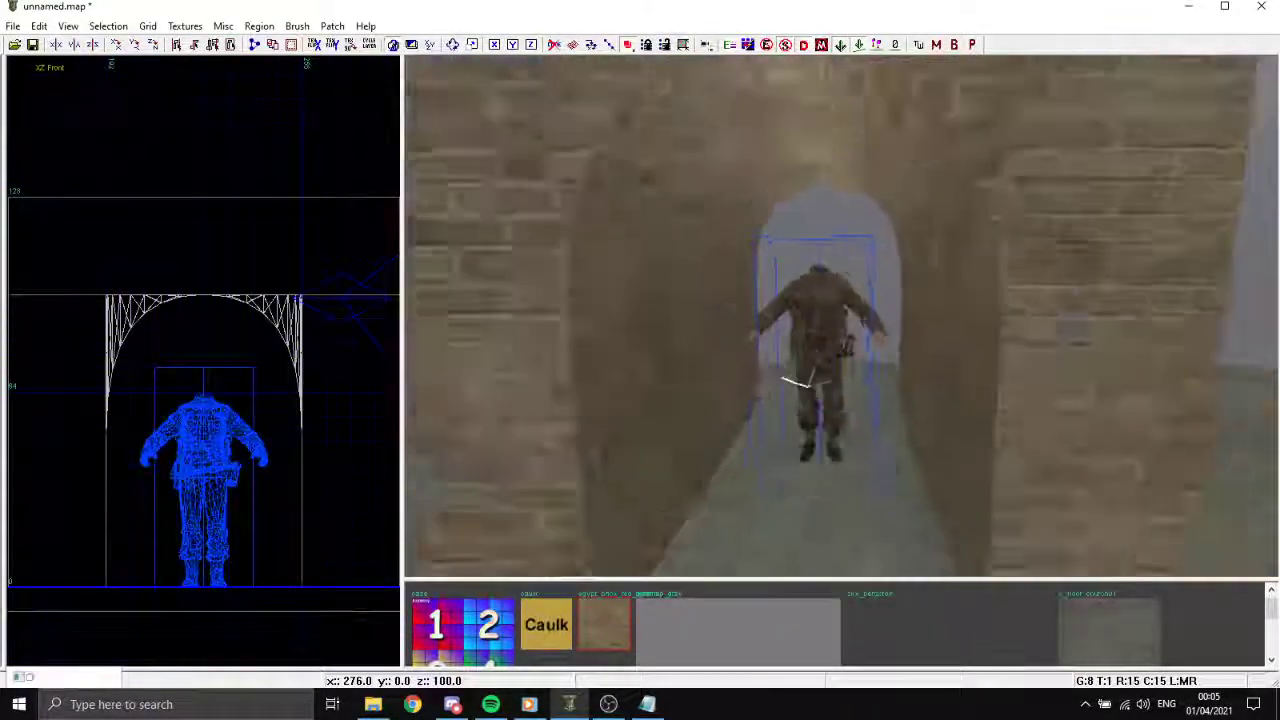
{"action": "key", "text": "Down"}
{"action": "key", "text": "Down"}
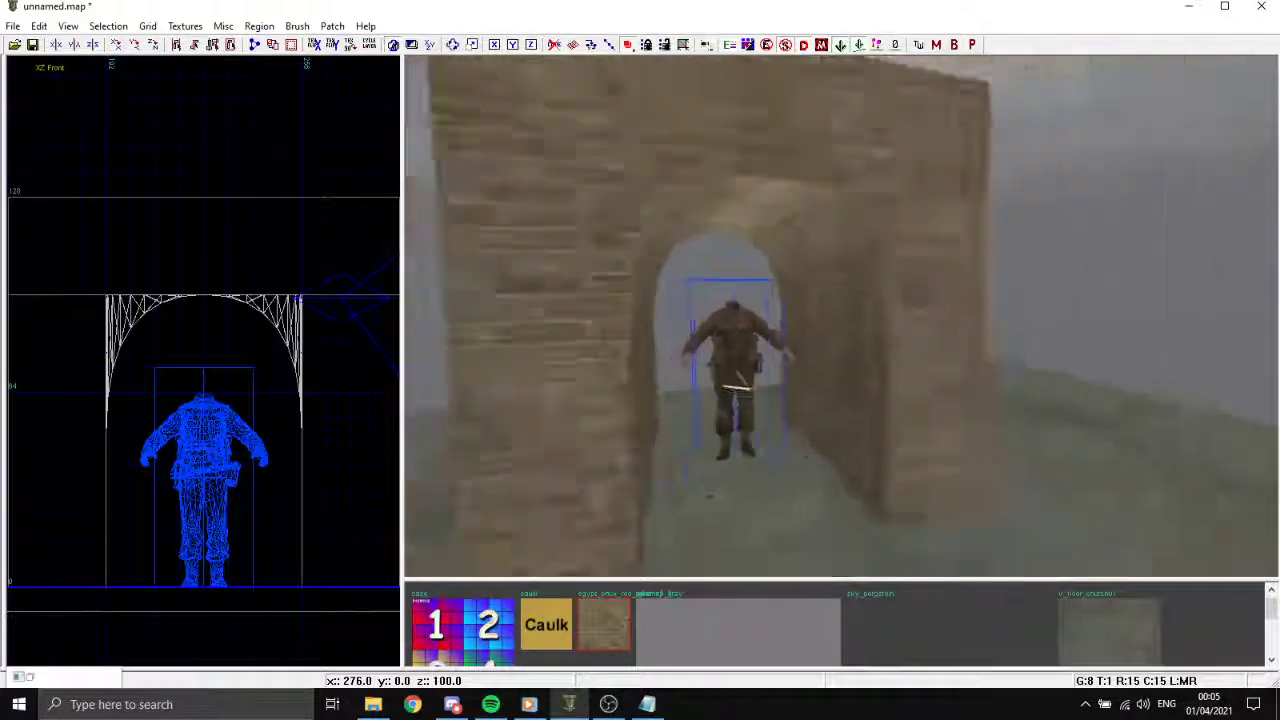
{"action": "key", "text": "Up"}
{"action": "key", "text": "Up"}
{"action": "key", "text": "Down"}
{"action": "key", "text": "Up"}
{"action": "key", "text": "Up"}
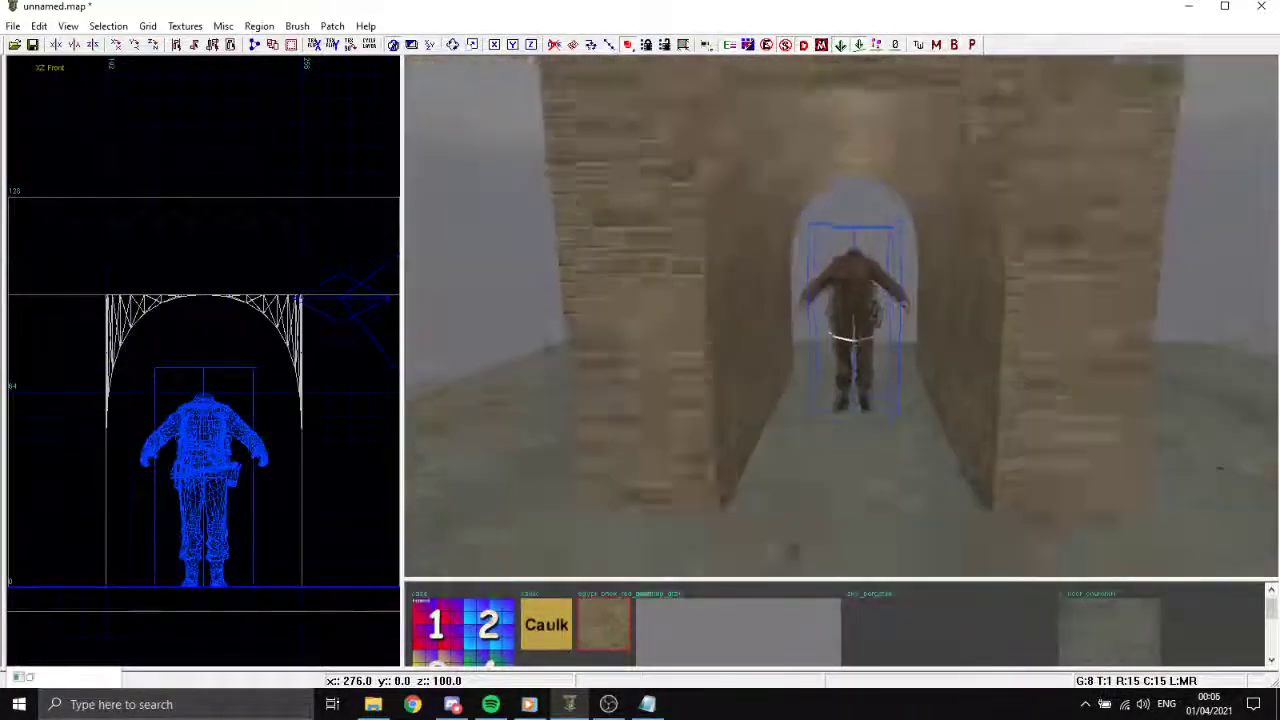
{"action": "key", "text": "Down"}
{"action": "key", "text": "Down"}
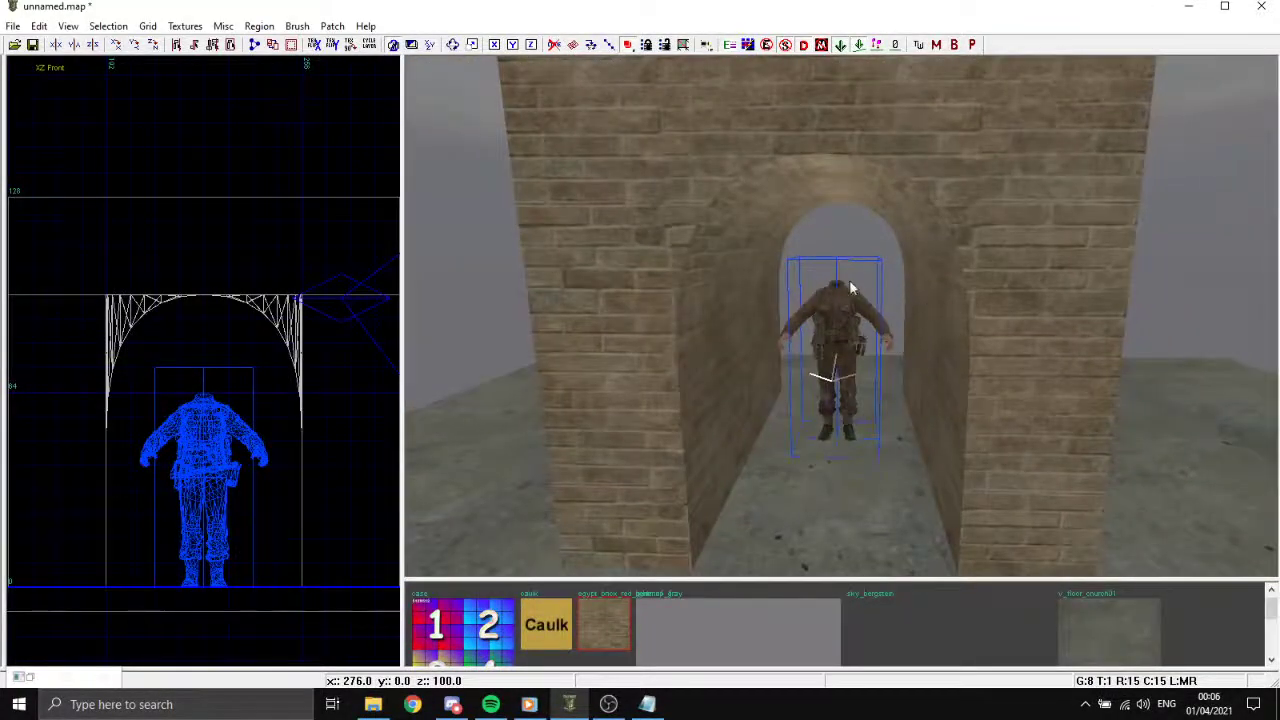
{"action": "key", "text": "Up"}
{"action": "key", "text": "Left"}
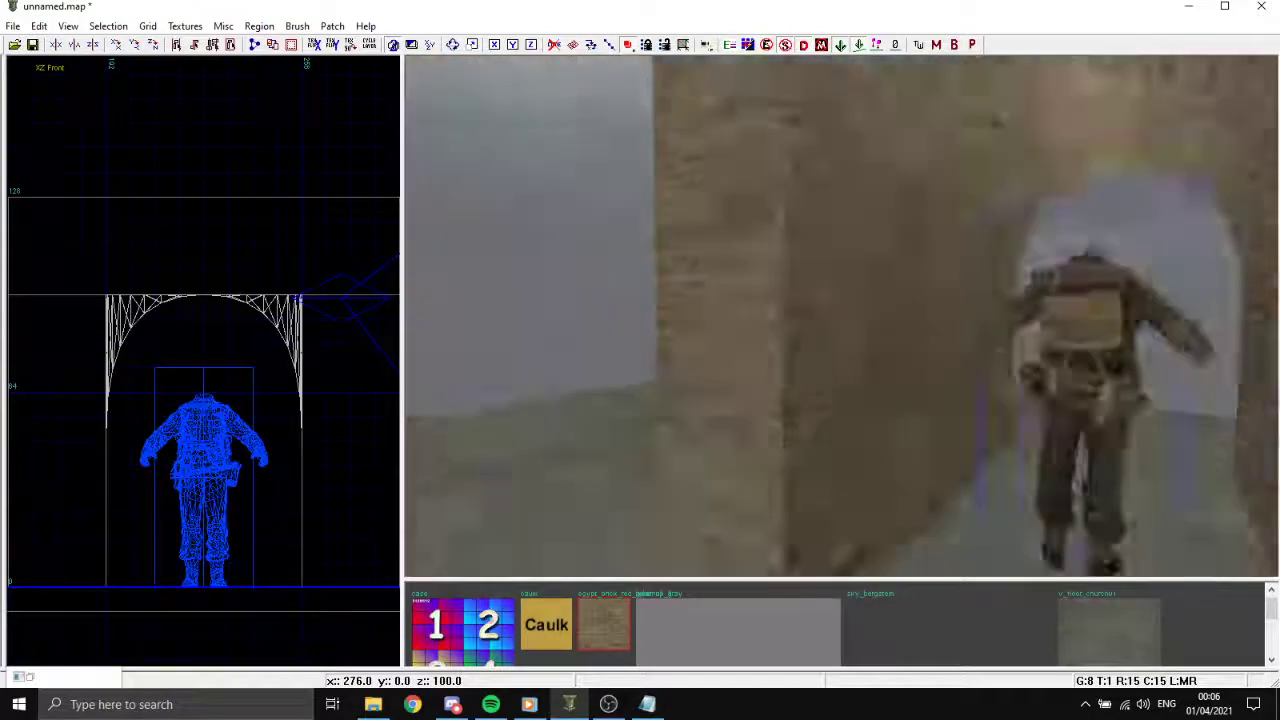
{"action": "key", "text": "Up"}
{"action": "key", "text": "Up"}
{"action": "key", "text": "Right"}
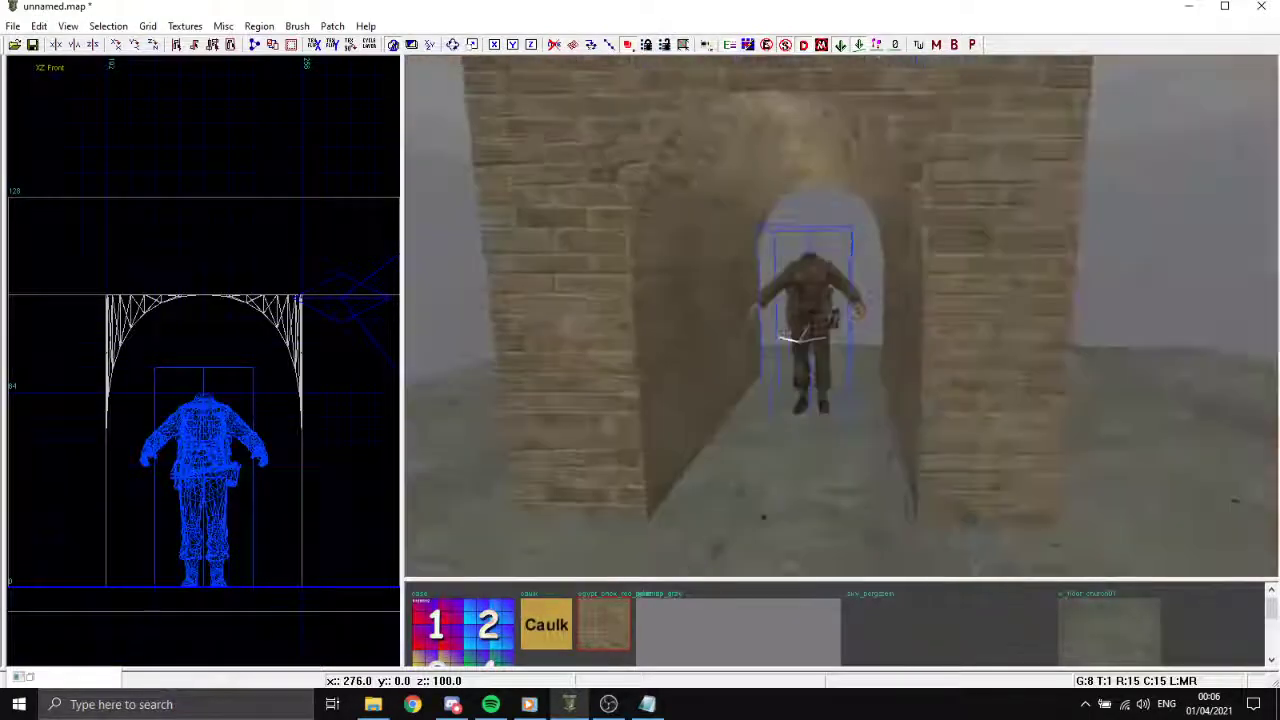
{"action": "key", "text": "Down"}
{"action": "key", "text": "Down"}
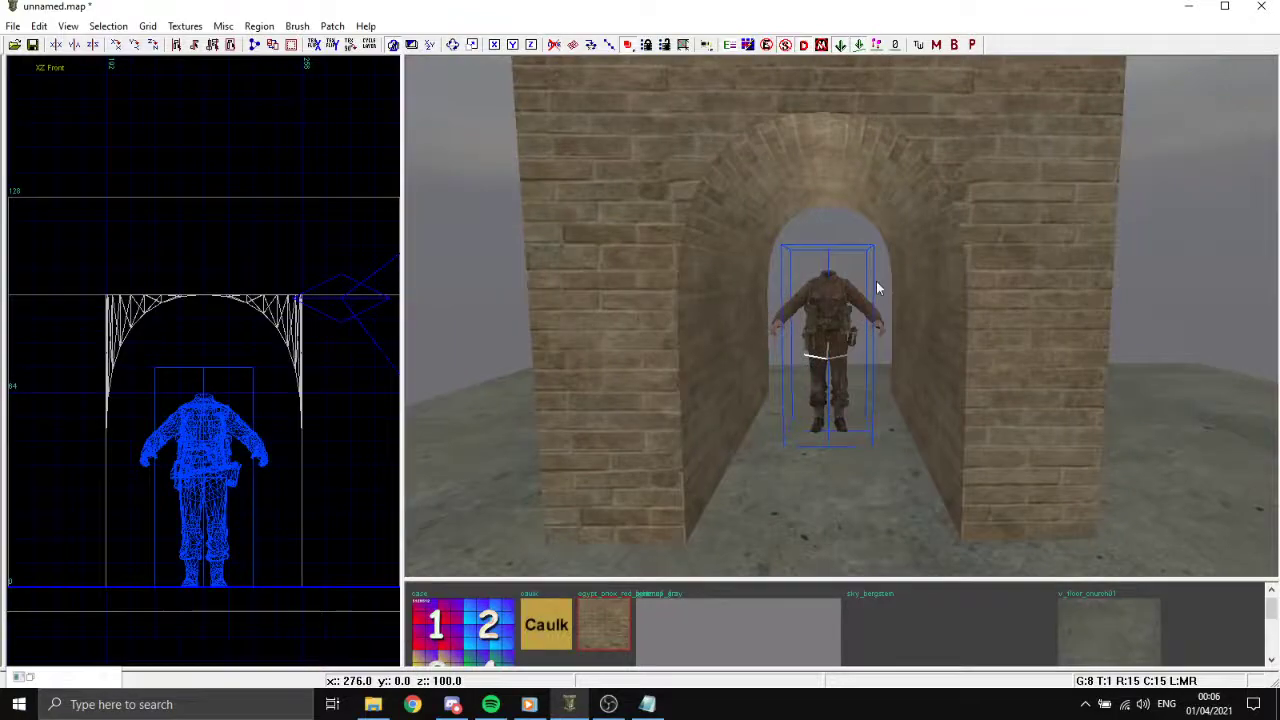
Move through the tunnel again and finish head-on with the whole arch and soldier framed.
{"action": "key", "text": "Up"}
{"action": "key", "text": "Down"}
{"action": "key", "text": "Down"}
{"action": "key", "text": "Up"}
{"action": "key", "text": "Up"}
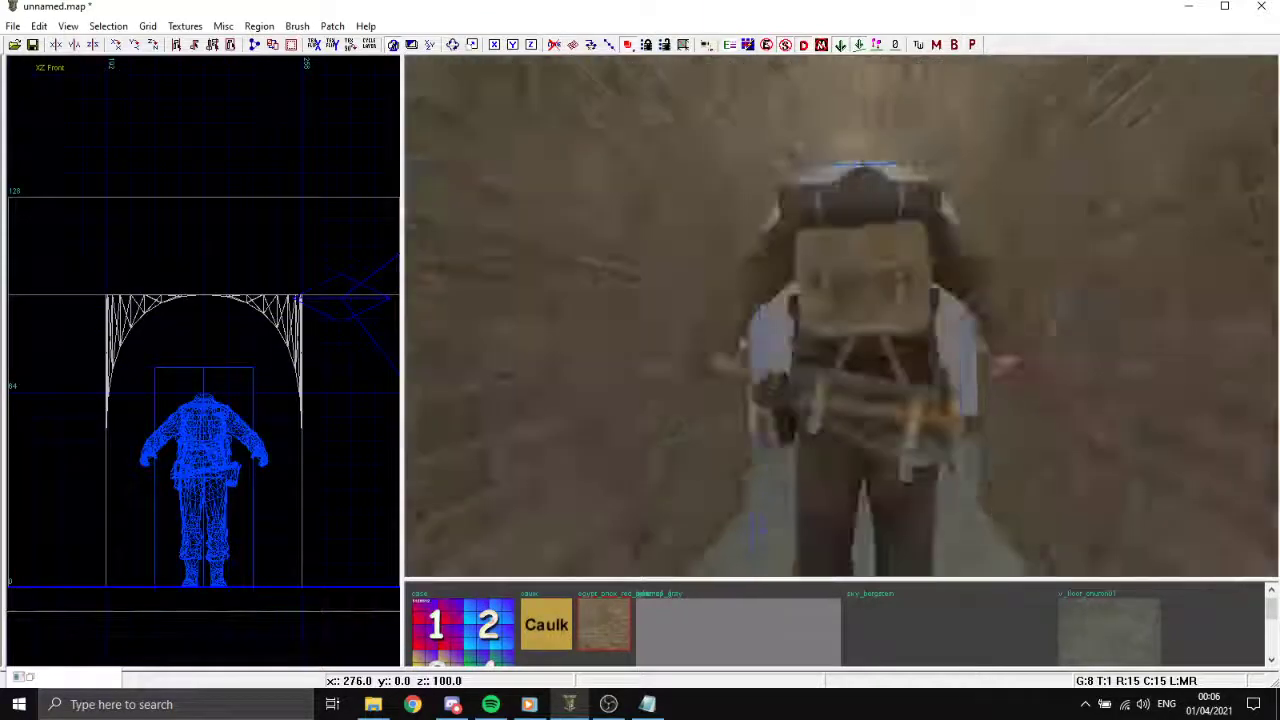
{"action": "key", "text": "Left"}
{"action": "key", "text": "Right"}
{"action": "key", "text": "Down"}
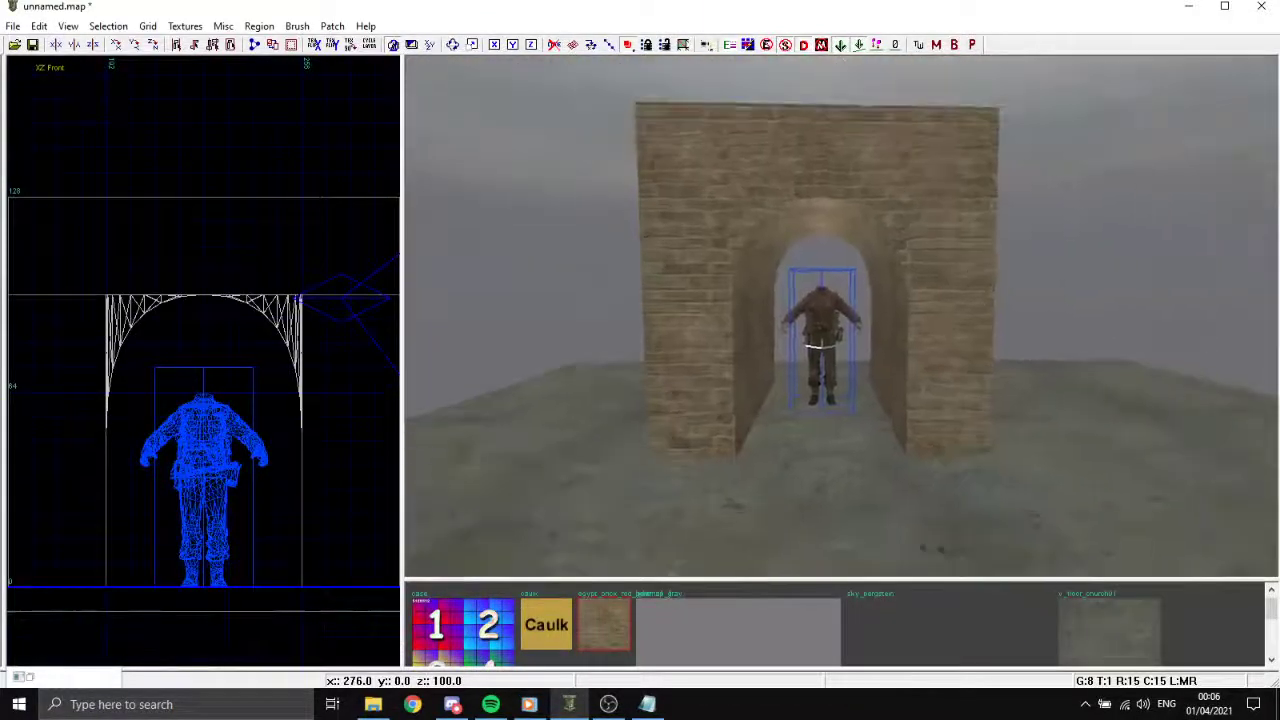
{"action": "key", "text": "Up"}
{"action": "key", "text": "Up"}
{"action": "key", "text": "Down"}
{"action": "key", "text": "Down"}
{"action": "key", "text": "Up"}
{"action": "key", "text": "Up"}
{"action": "key", "text": "Down"}
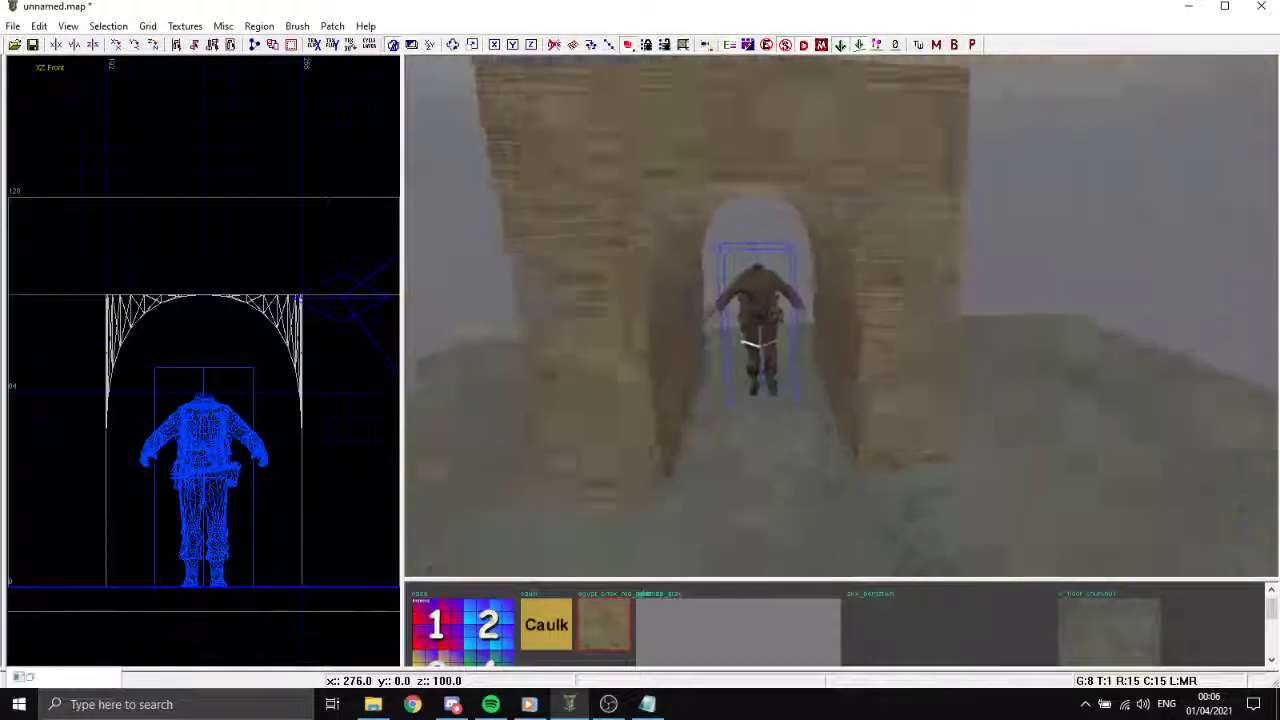
{"action": "key", "text": "Up"}
{"action": "key", "text": "Down"}
{"action": "key", "text": "Down"}
{"action": "key", "text": "Up"}
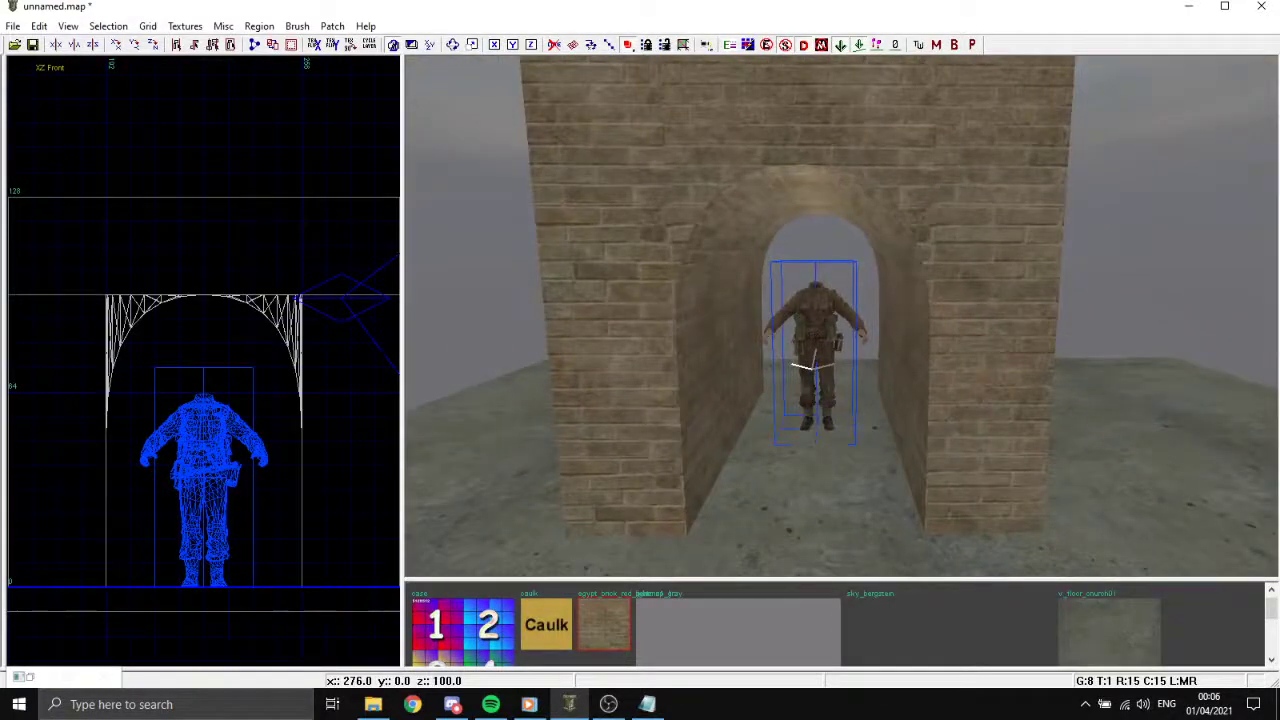